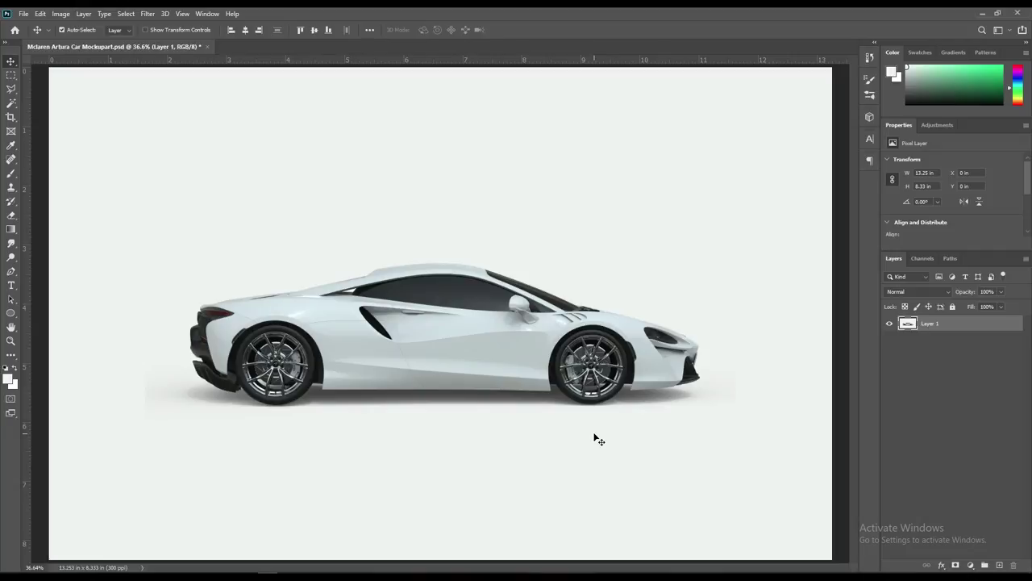
# Step: Switch the Pen tool to Shape mode and zoom in on the car's rear tail light
pyautogui.click(11, 271)
pyautogui.click(120, 267)
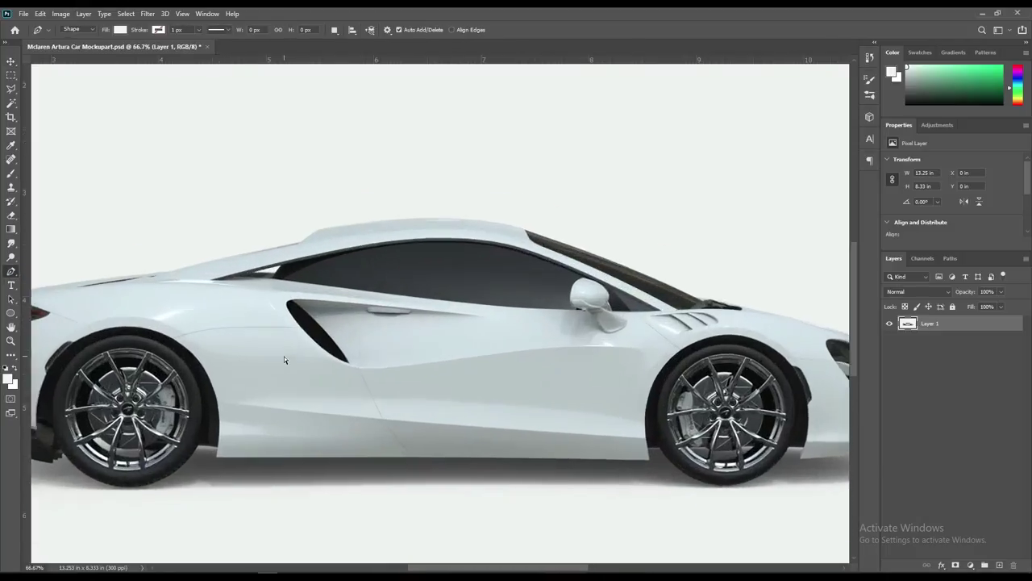
pyautogui.scroll(5, 284, 356)
pyautogui.moveTo(174, 306); pyautogui.dragTo(413, 352)
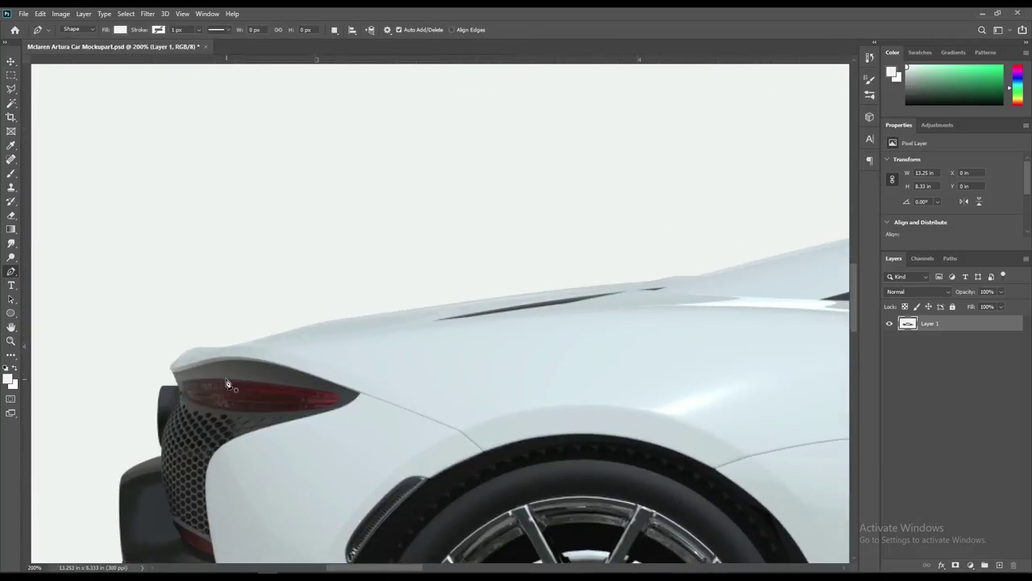
# Step: Start the Shape 1 outline at the tail light and rear deck, setting layer opacity to 0%
pyautogui.click(359, 395)
pyautogui.click(176, 376)
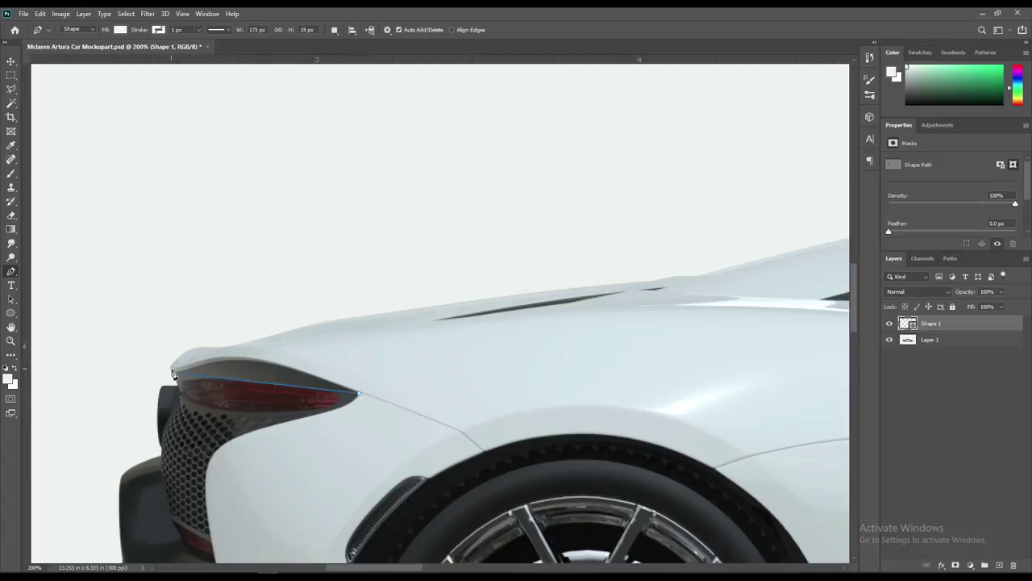
pyautogui.click(173, 370)
pyautogui.click(260, 341)
pyautogui.press('0')
pyautogui.press('0')
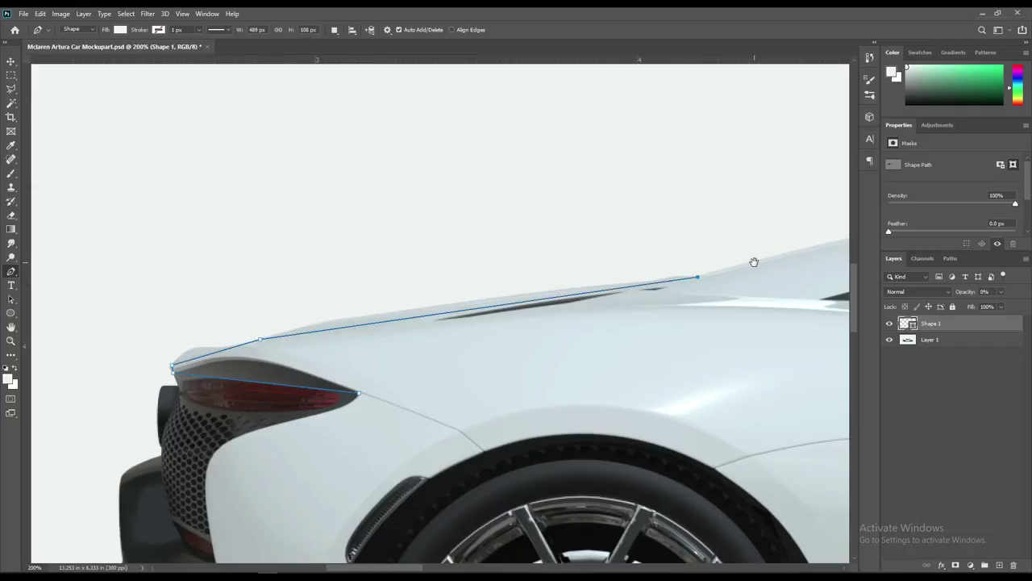
# Step: Extend the outline along the roof edge and hood line, pulling one curve handle
pyautogui.hscroll(5, 553, 325)
pyautogui.click(453, 287)
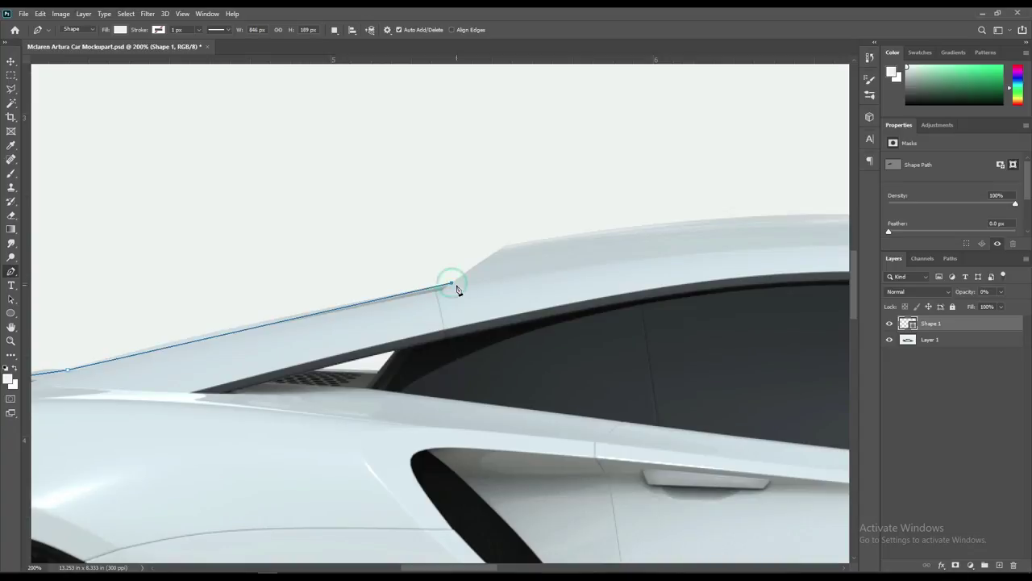
pyautogui.click(504, 248)
pyautogui.hscroll(5, 503, 266)
pyautogui.click(396, 246)
pyautogui.hscroll(4, 473, 304)
pyautogui.scroll(-2, 472, 304)
pyautogui.click(315, 299)
pyautogui.click(493, 297)
pyautogui.moveTo(471, 294); pyautogui.dragTo(380, 267)
pyautogui.hscroll(5, 591, 315)
pyautogui.scroll(-2, 591, 315)
# Step: Trace the outline down the car's front, around the nose, bumper bottom and front arch
pyautogui.click(707, 384)
pyautogui.click(712, 427)
pyautogui.click(687, 491)
pyautogui.click(668, 459)
pyautogui.click(655, 456)
pyautogui.scroll(-2, 684, 463)
pyautogui.click(635, 452)
pyautogui.click(399, 470)
pyautogui.click(419, 315)
pyautogui.click(404, 225)
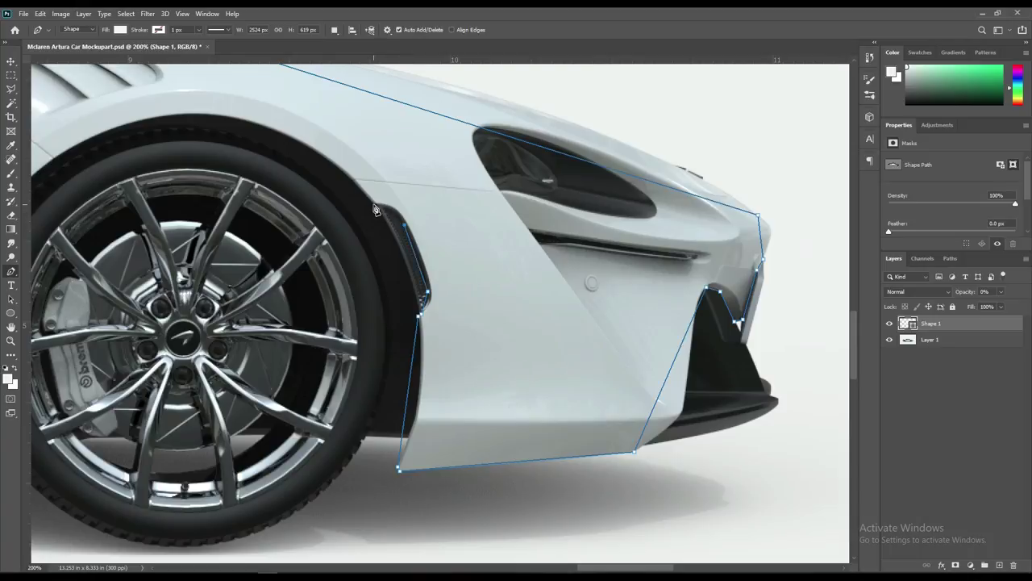
# Step: Trace the side sill, rear wheel arch and rear panel, closing the outline at the tail light
pyautogui.hscroll(-5, 376, 210)
pyautogui.click(341, 472)
pyautogui.hscroll(-10, 387, 468)
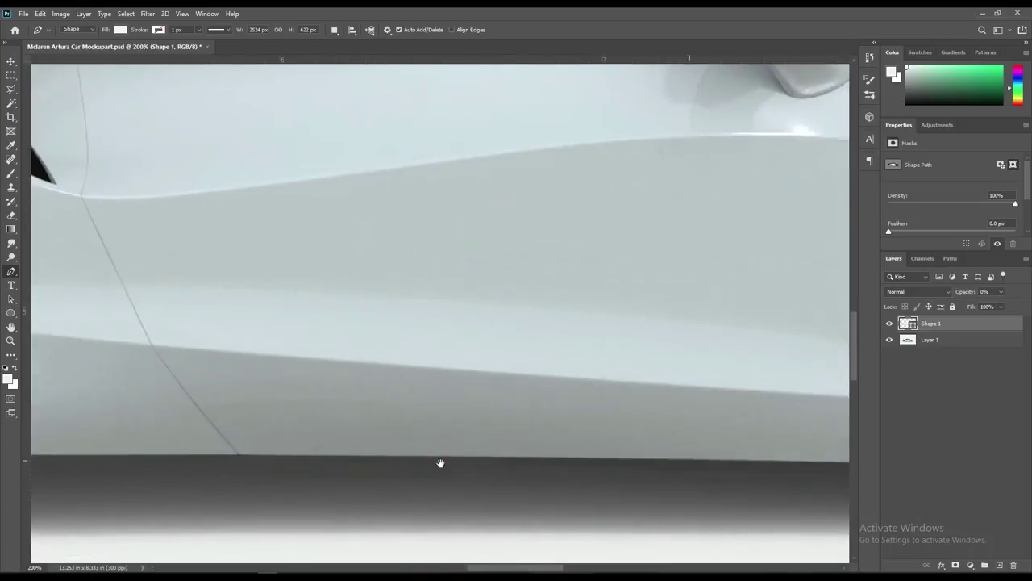
pyautogui.click(409, 462)
pyautogui.hscroll(-5, 393, 248)
pyautogui.click(645, 152)
pyautogui.click(413, 135)
pyautogui.click(251, 414)
pyautogui.click(185, 379)
pyautogui.click(136, 184)
pyautogui.scroll(3, 290, 83)
pyautogui.hscroll(-2, 290, 83)
pyautogui.rightClick(11, 271)
pyautogui.click(56, 301)
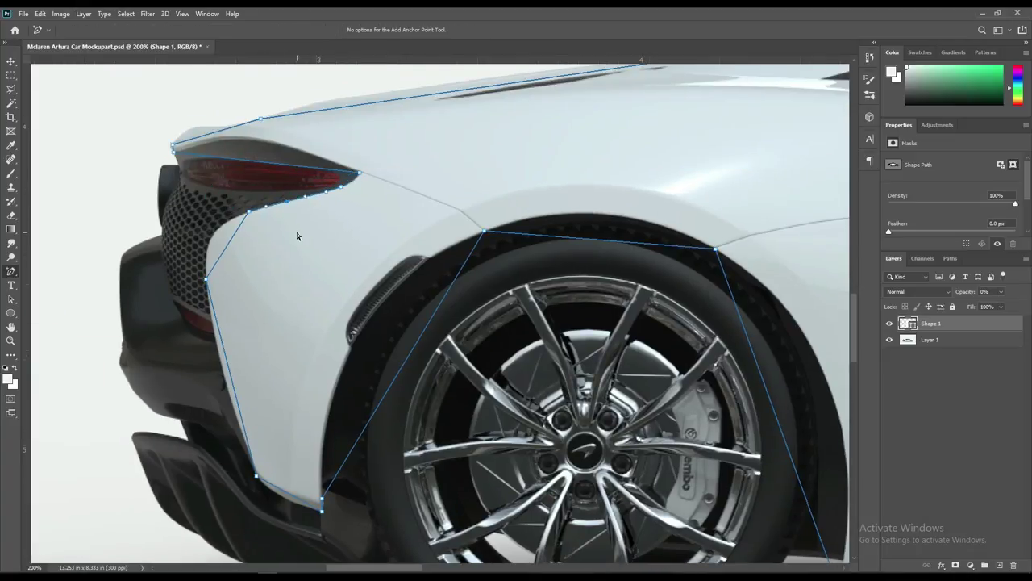
# Step: Add curved anchors so the path follows the rear panel, rear arch and vent edge
pyautogui.moveTo(225, 377); pyautogui.dragTo(298, 373)
pyautogui.click(280, 496)
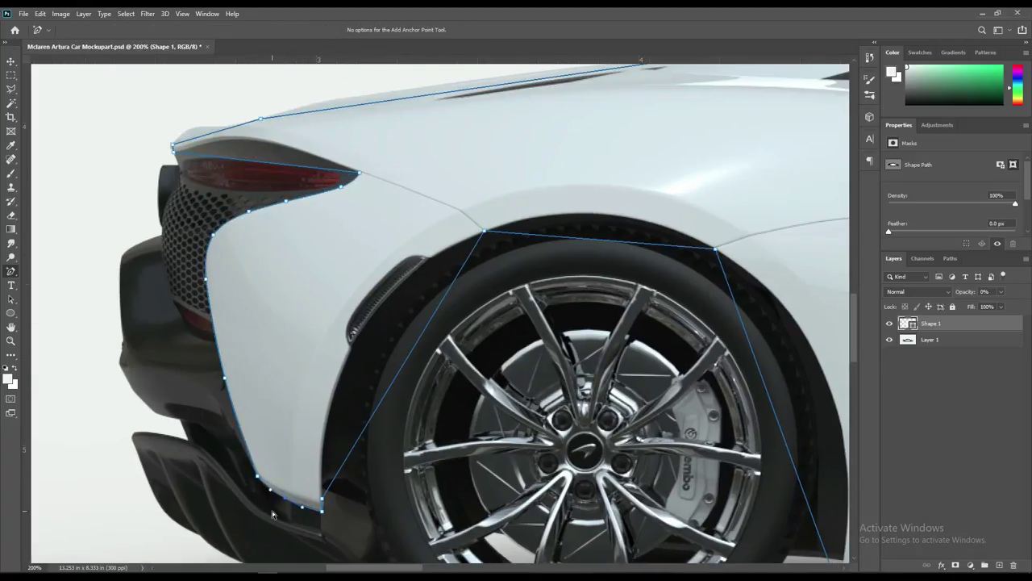
pyautogui.moveTo(390, 387); pyautogui.dragTo(355, 346)
pyautogui.click(401, 253)
pyautogui.moveTo(419, 258); pyautogui.dragTo(428, 287)
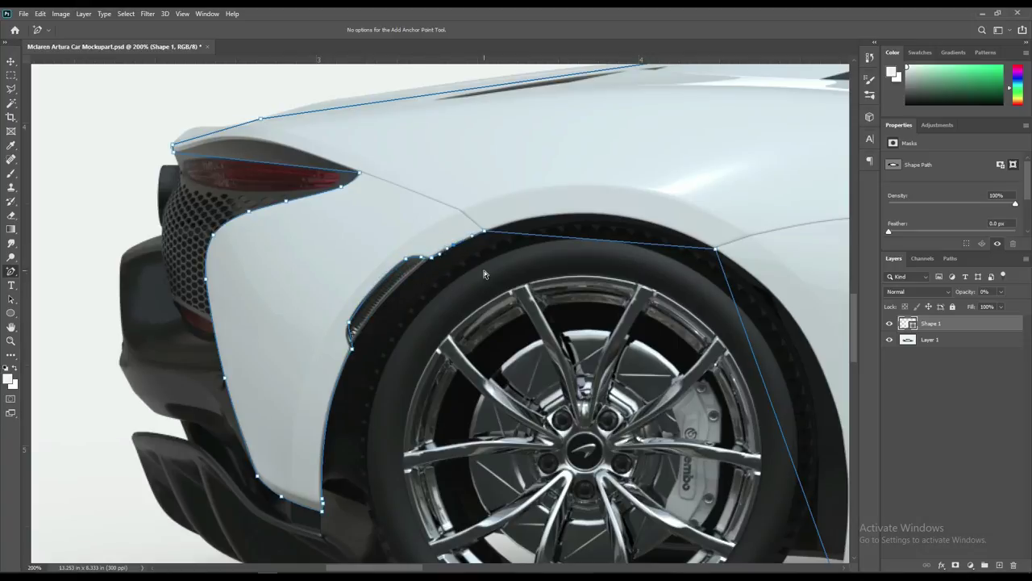
pyautogui.moveTo(599, 240); pyautogui.dragTo(659, 218)
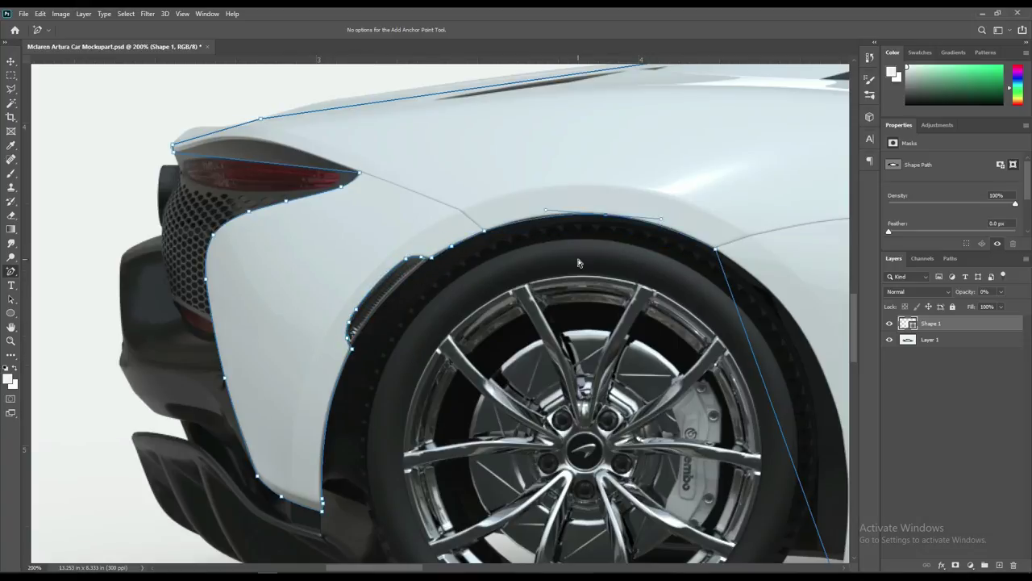
# Step: Bend the path with new anchors to hug the front wheel arch
pyautogui.hscroll(5, 660, 216)
pyautogui.scroll(-2, 659, 216)
pyautogui.moveTo(436, 286); pyautogui.dragTo(534, 375)
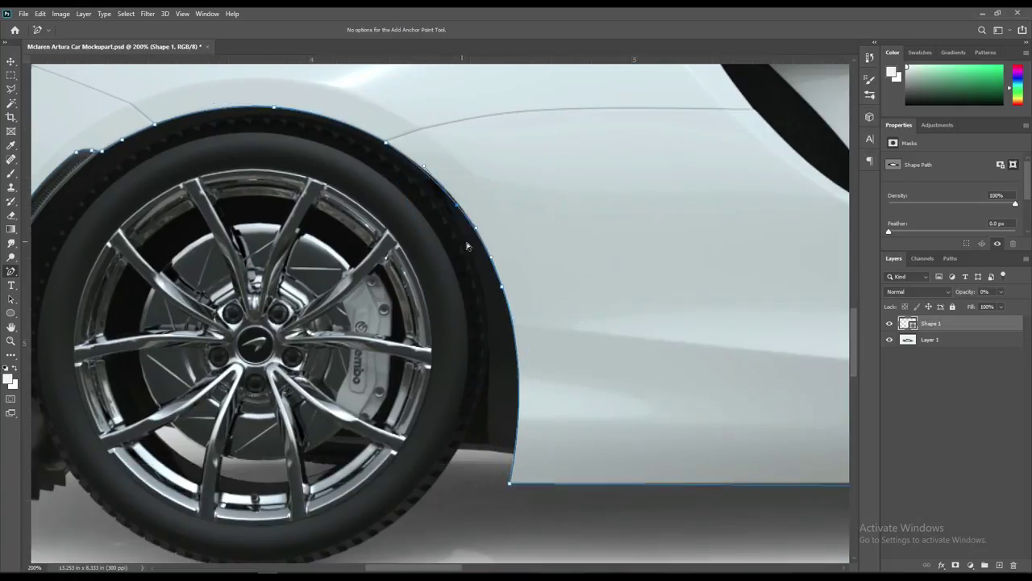
pyautogui.hscroll(8, 554, 499)
pyautogui.hscroll(6, 387, 342)
pyautogui.scroll(2, 387, 341)
pyautogui.moveTo(436, 246)
pyautogui.mouseDown()
pyautogui.moveTo(469, 225)
pyautogui.moveTo(468, 211)
pyautogui.mouseUp()
pyautogui.moveTo(384, 288)
pyautogui.mouseDown()
pyautogui.moveTo(369, 335)
pyautogui.moveTo(480, 372)
pyautogui.mouseUp()
# Step: Reshape the path along the front vent, bumper curve and hood
pyautogui.moveTo(815, 303); pyautogui.dragTo(833, 368)
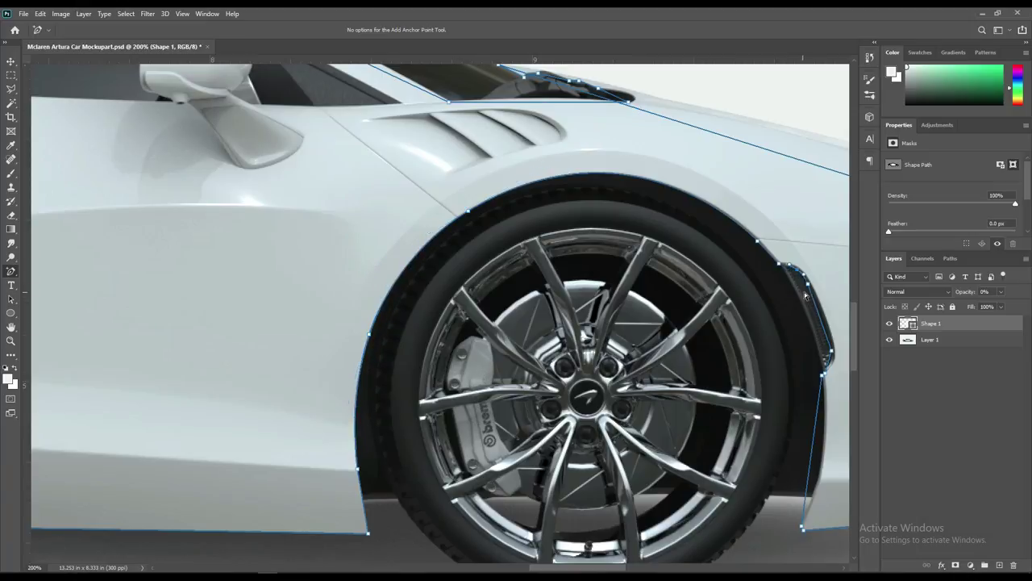
pyautogui.moveTo(811, 463); pyautogui.dragTo(817, 484)
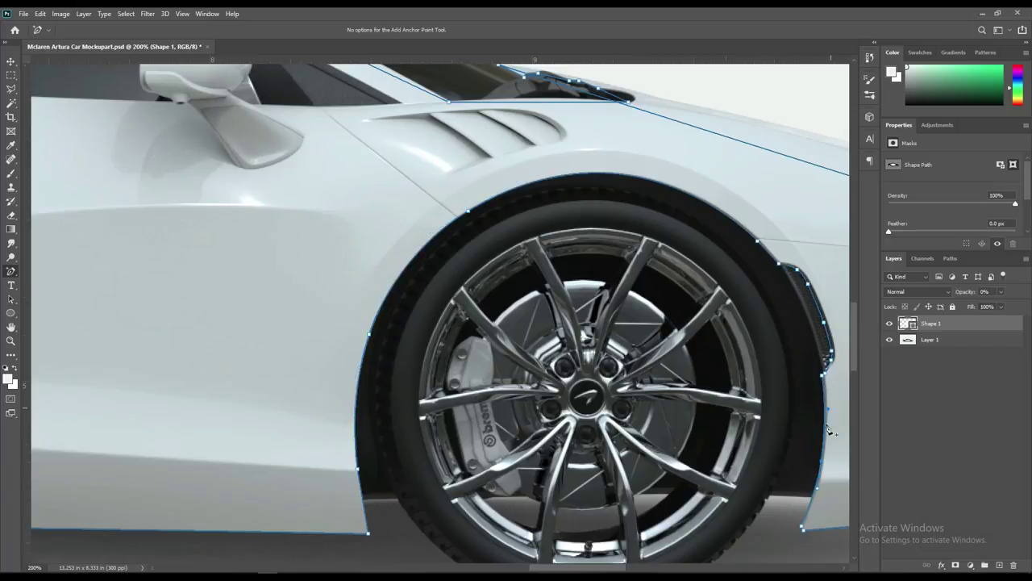
pyautogui.hscroll(5, 818, 435)
pyautogui.moveTo(666, 442); pyautogui.dragTo(682, 463)
pyautogui.moveTo(709, 364); pyautogui.dragTo(696, 386)
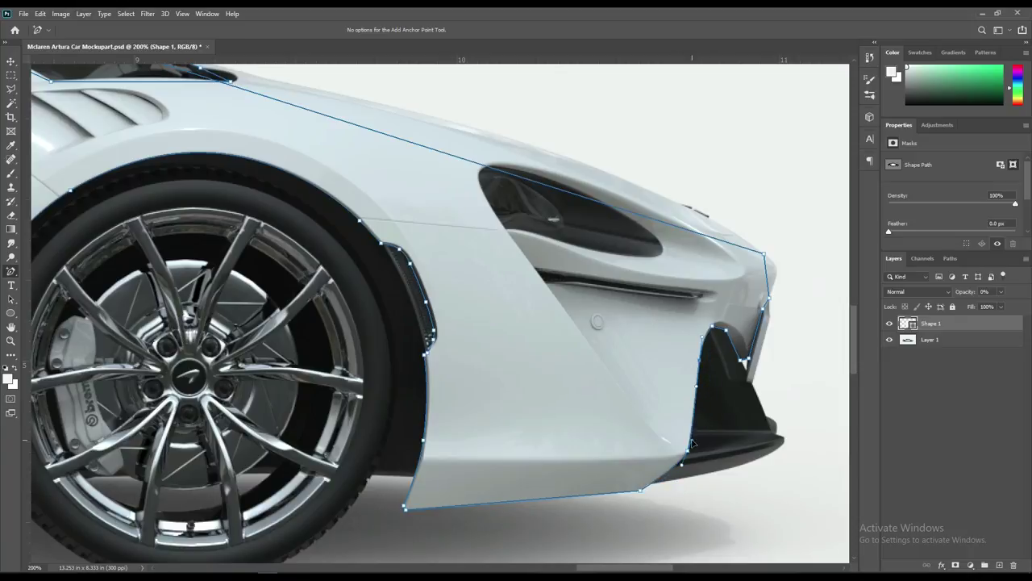
pyautogui.moveTo(767, 270); pyautogui.dragTo(777, 273)
pyautogui.moveTo(545, 182); pyautogui.dragTo(545, 149)
pyautogui.moveTo(726, 233); pyautogui.dragTo(730, 230)
# Step: Curve the path along the vent bottom and the roofline back to the tail light
pyautogui.moveTo(210, 106)
pyautogui.mouseDown()
pyautogui.moveTo(351, 264)
pyautogui.moveTo(379, 242)
pyautogui.mouseUp()
pyautogui.moveTo(295, 238); pyautogui.dragTo(308, 233)
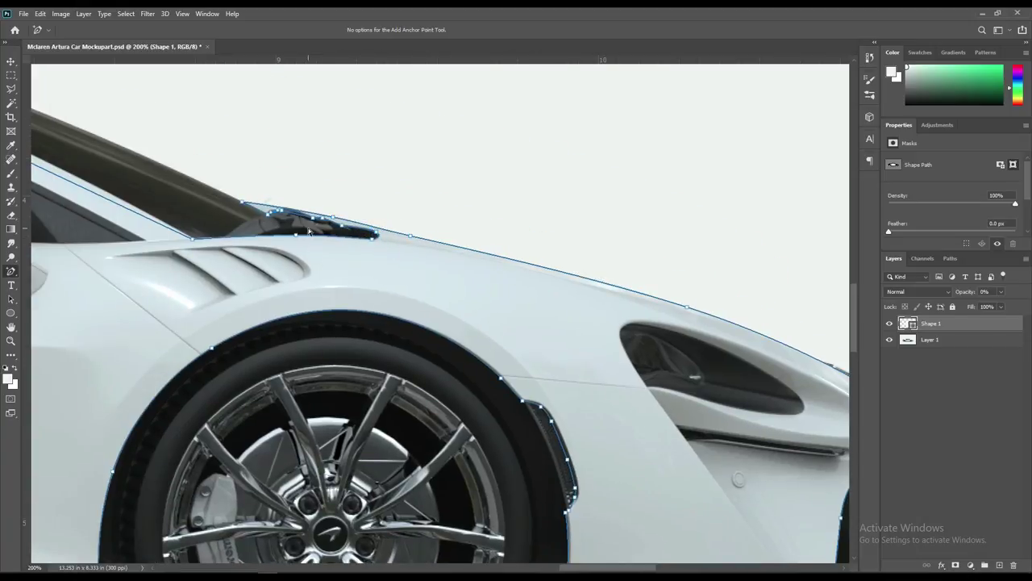
pyautogui.moveTo(194, 242); pyautogui.dragTo(354, 219)
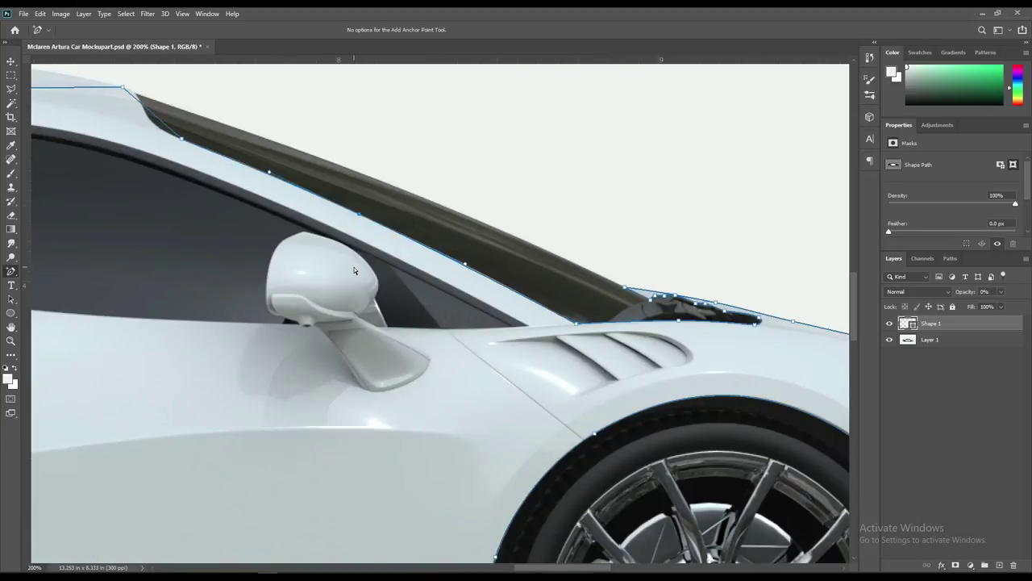
pyautogui.moveTo(254, 190)
pyautogui.mouseDown()
pyautogui.moveTo(397, 324)
pyautogui.moveTo(463, 361)
pyautogui.mouseUp()
pyautogui.moveTo(590, 323); pyautogui.dragTo(376, 426)
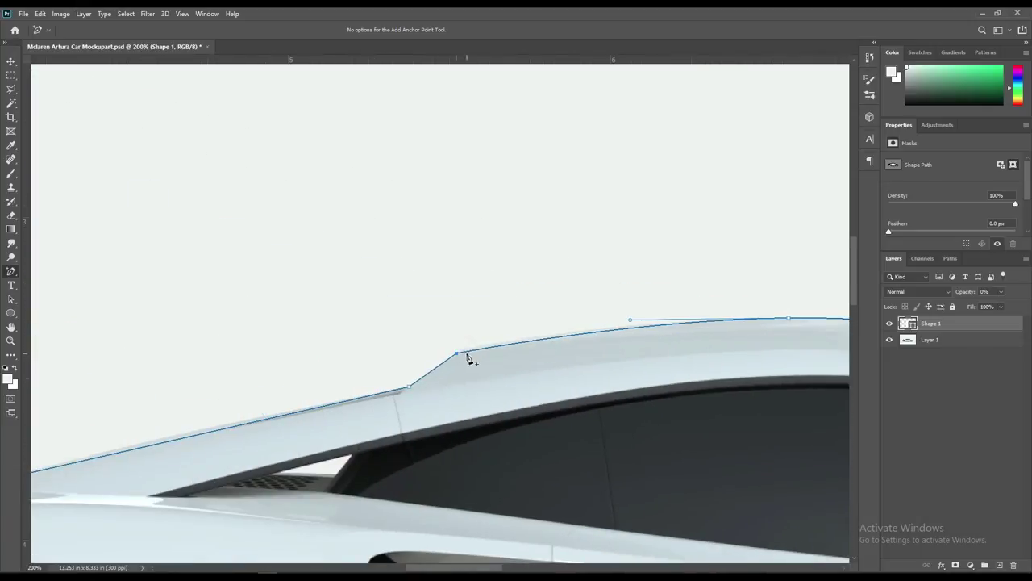
pyautogui.moveTo(446, 395); pyautogui.dragTo(516, 461)
pyautogui.moveTo(298, 434); pyautogui.dragTo(352, 450)
pyautogui.moveTo(149, 460); pyautogui.dragTo(102, 488)
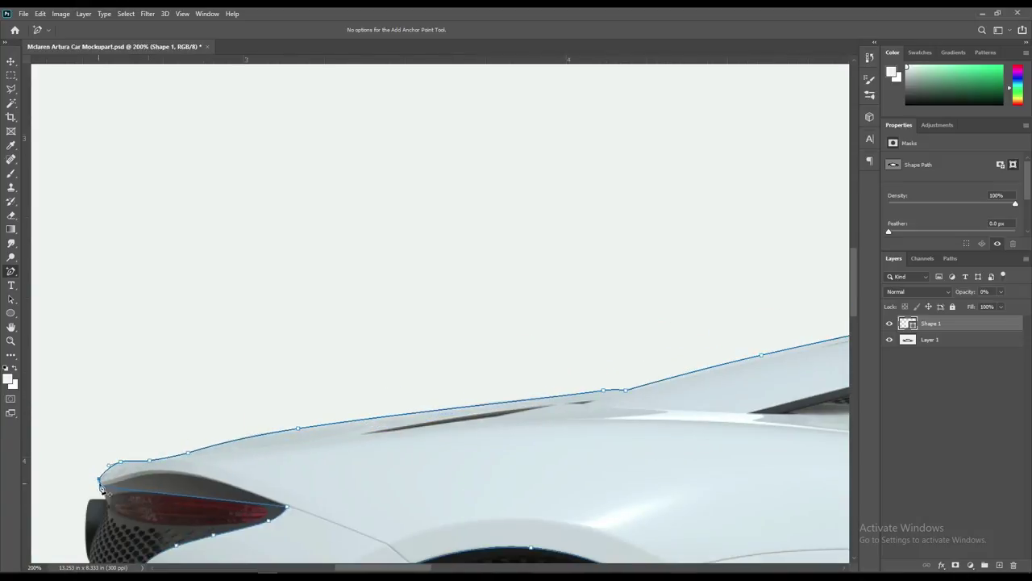
pyautogui.moveTo(348, 557)
pyautogui.mouseDown()
pyautogui.moveTo(409, 279)
pyautogui.moveTo(237, 435)
pyautogui.mouseUp()
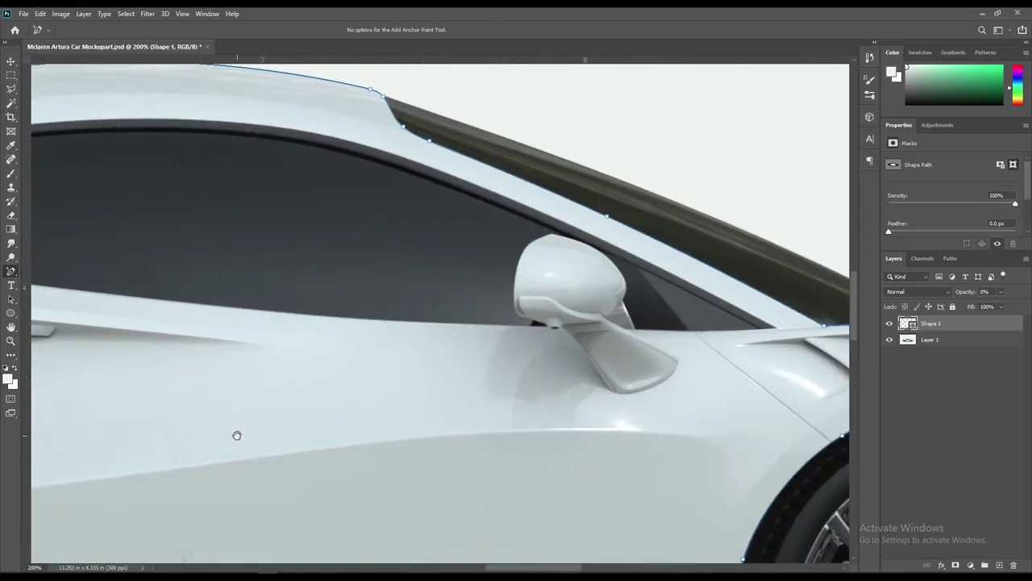
# Step: Trace a Shape 2 outline around the side mirror and bow it around the mirror head
pyautogui.press('p')
pyautogui.click(677, 363)
pyautogui.click(616, 392)
pyautogui.click(561, 326)
pyautogui.click(531, 322)
pyautogui.click(515, 301)
pyautogui.click(551, 234)
pyautogui.click(607, 318)
pyautogui.click(678, 362)
pyautogui.press('+')
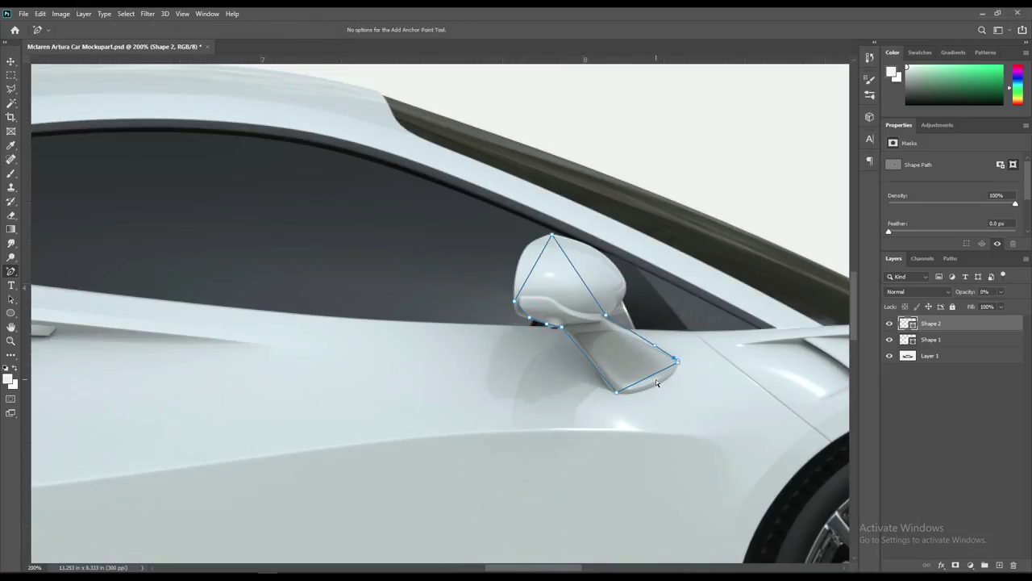
pyautogui.moveTo(579, 276); pyautogui.dragTo(623, 277)
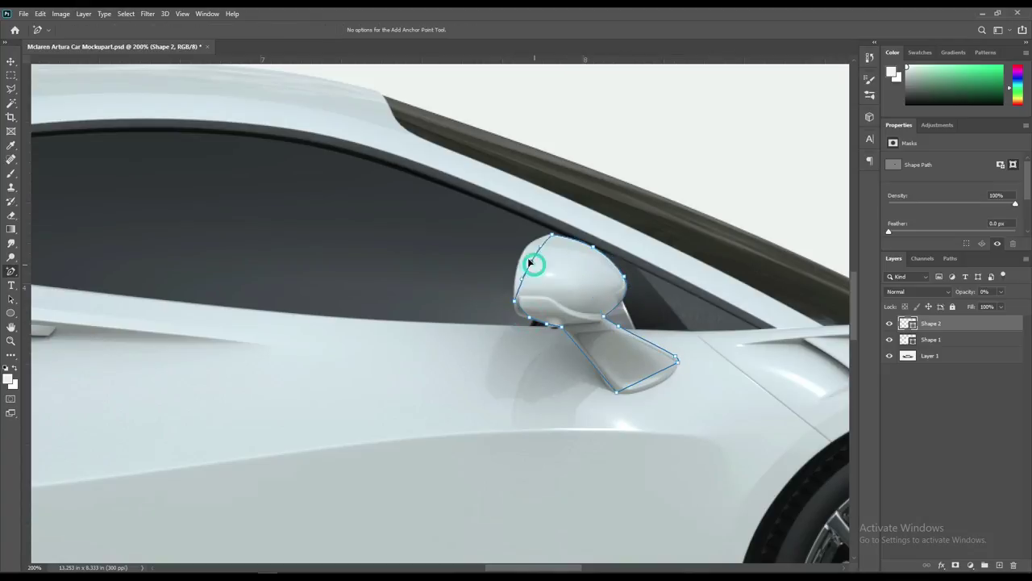
pyautogui.click(516, 302)
# Step: Trace a Shape 3 outline around the rear quarter and side window opening
pyautogui.moveTo(249, 369); pyautogui.dragTo(459, 396)
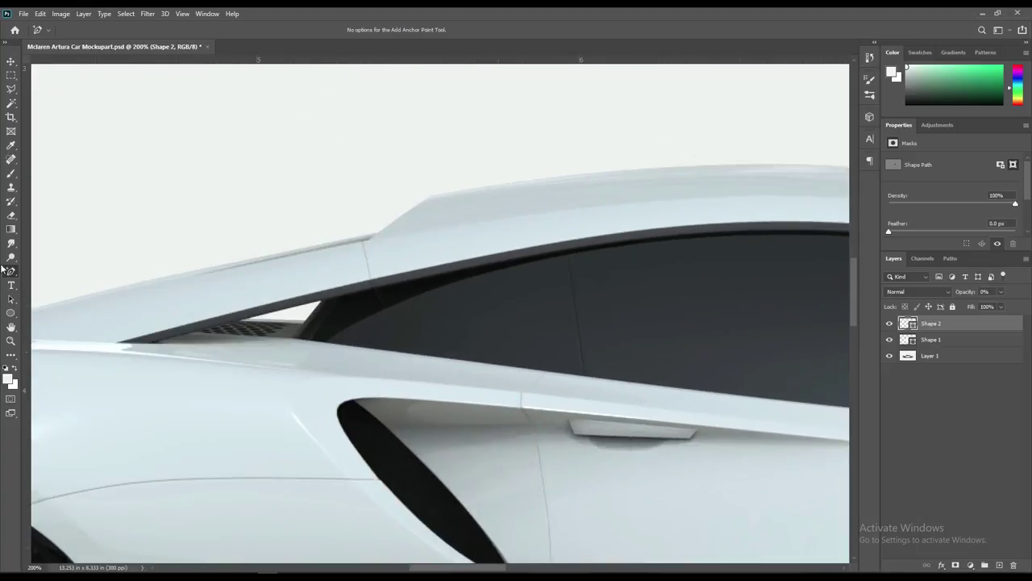
pyautogui.press('p')
pyautogui.click(117, 343)
pyautogui.click(154, 342)
pyautogui.hscroll(10, 194, 339)
pyautogui.click(815, 368)
pyautogui.click(490, 215)
pyautogui.hscroll(-5, 261, 217)
pyautogui.hscroll(-5, 341, 230)
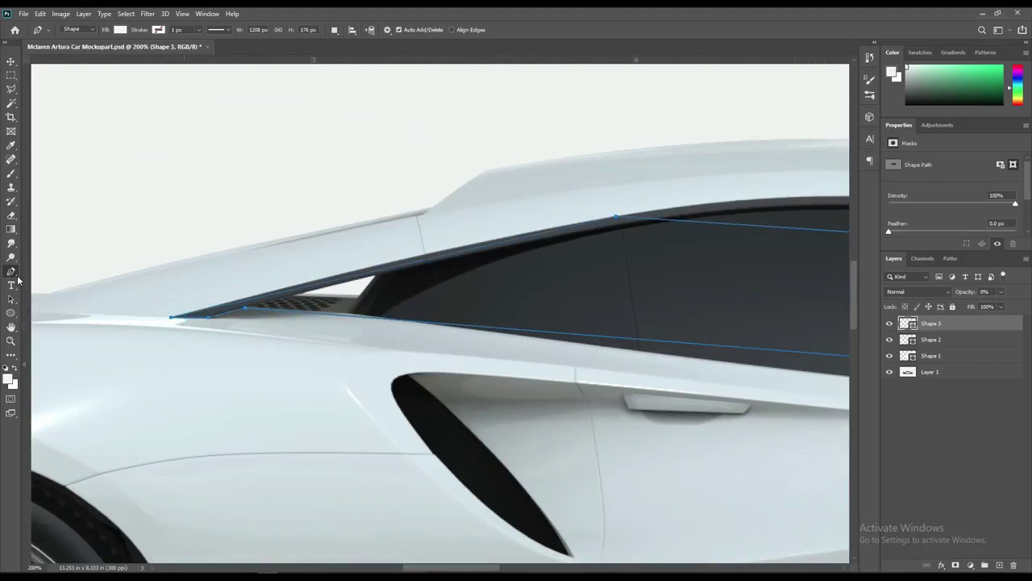
pyautogui.click(390, 262)
pyautogui.click(170, 317)
# Step: Review the window outline, fit the whole car on screen and select Shape 1
pyautogui.hscroll(10, 341, 332)
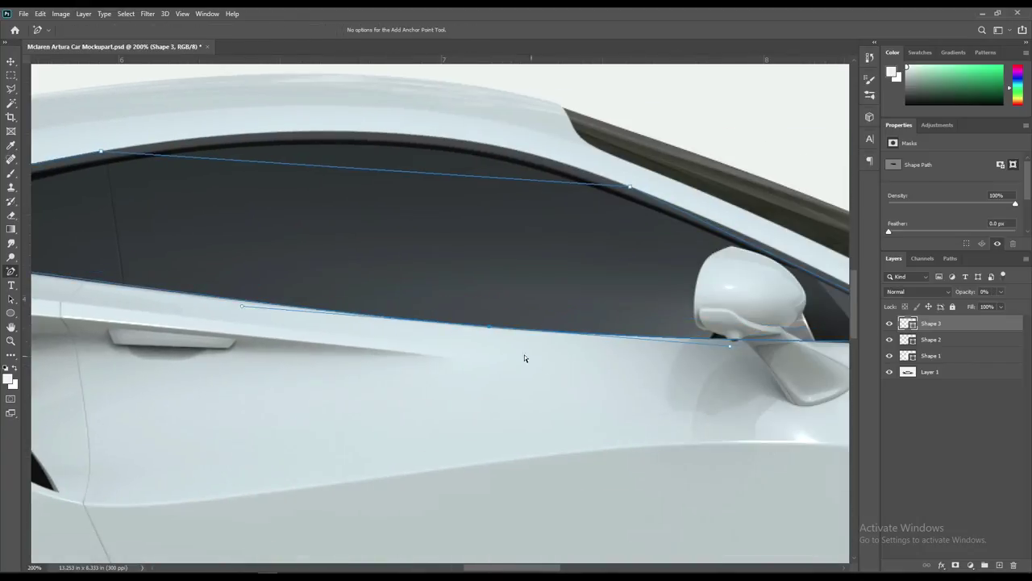
pyautogui.hscroll(-8, 524, 354)
pyautogui.hscroll(10, 666, 246)
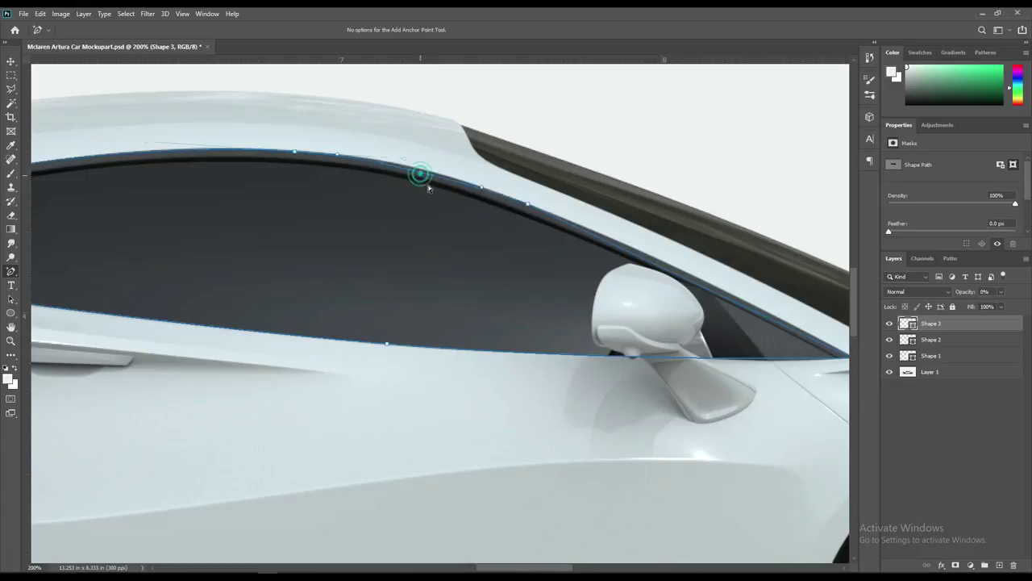
pyautogui.hscroll(5, 707, 310)
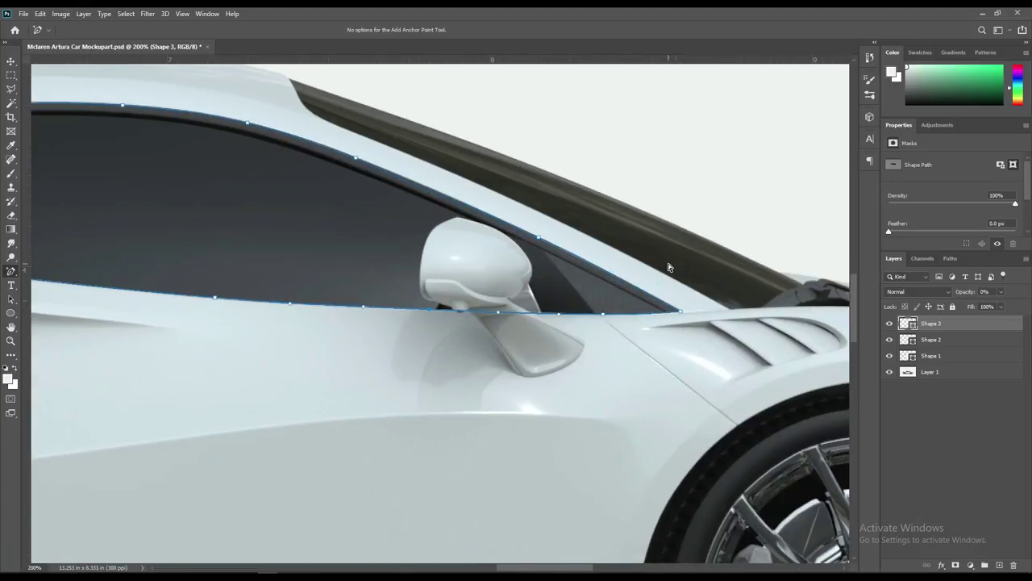
pyautogui.hscroll(3, 576, 327)
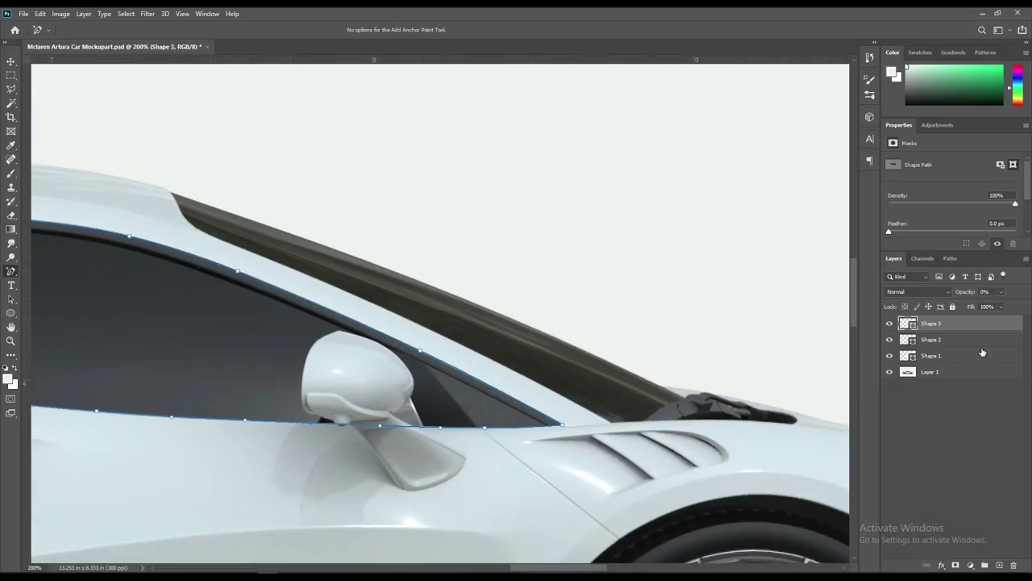
pyautogui.hotkey('ctrl', '0')
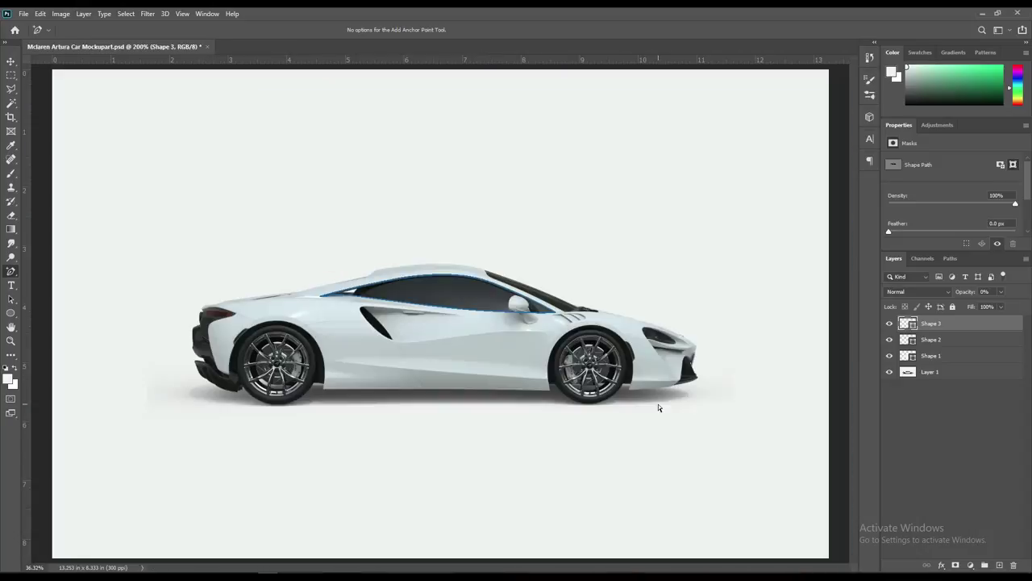
pyautogui.click(930, 355)
# Step: Draw a closed four-point Shape 4 outline around the front headlight opening
pyautogui.scroll(4, 693, 350)
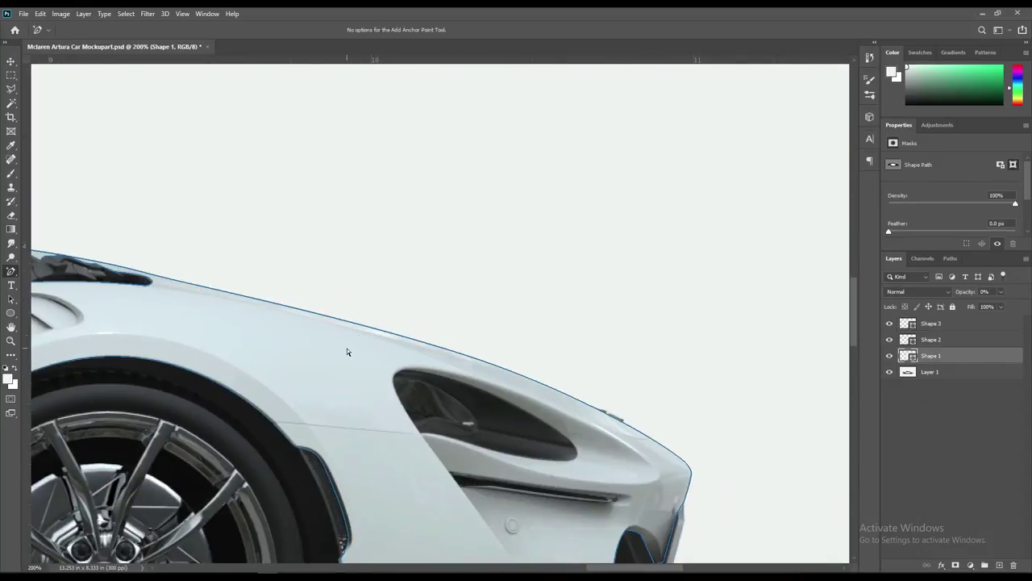
pyautogui.rightClick(11, 271)
pyautogui.click(48, 271)
pyautogui.scroll(2, 534, 415)
pyautogui.click(398, 414)
pyautogui.click(659, 399)
pyautogui.click(664, 469)
pyautogui.click(425, 296)
pyautogui.click(398, 414)
# Step: Add and drag anchors so Shape 4's edges curve along the headlight intake
pyautogui.press('0')
pyautogui.press('0')
pyautogui.rightClick(11, 271)
pyautogui.click(48, 303)
pyautogui.moveTo(411, 355); pyautogui.dragTo(347, 277)
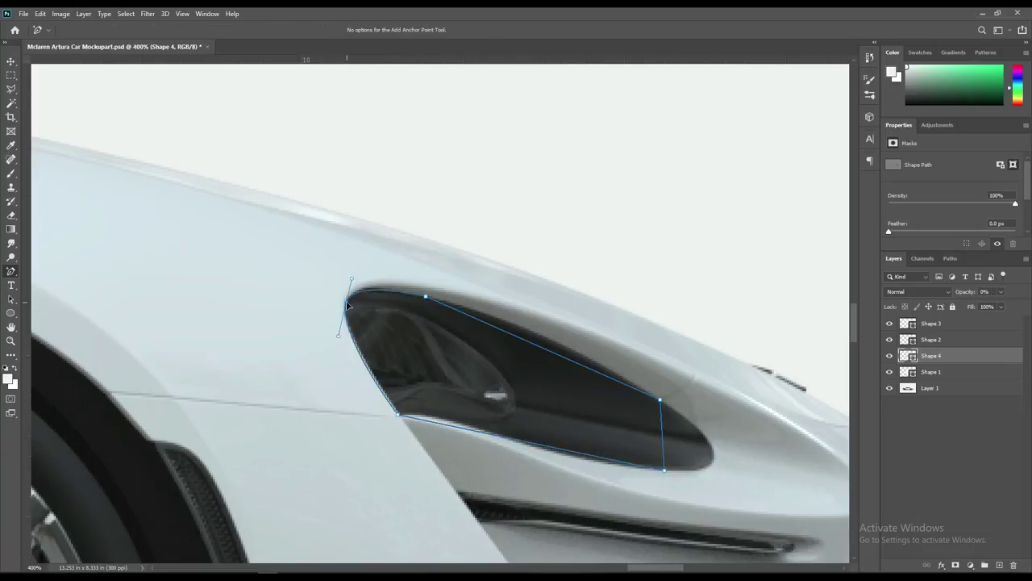
pyautogui.click(376, 376)
pyautogui.moveTo(518, 442); pyautogui.dragTo(533, 484)
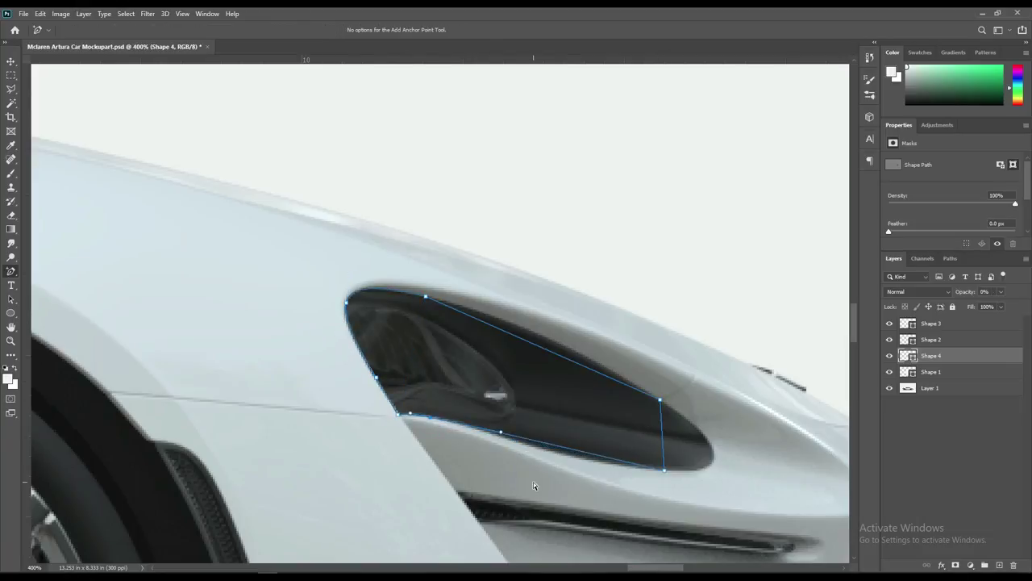
pyautogui.moveTo(662, 436); pyautogui.dragTo(712, 458)
pyautogui.moveTo(537, 343); pyautogui.dragTo(596, 358)
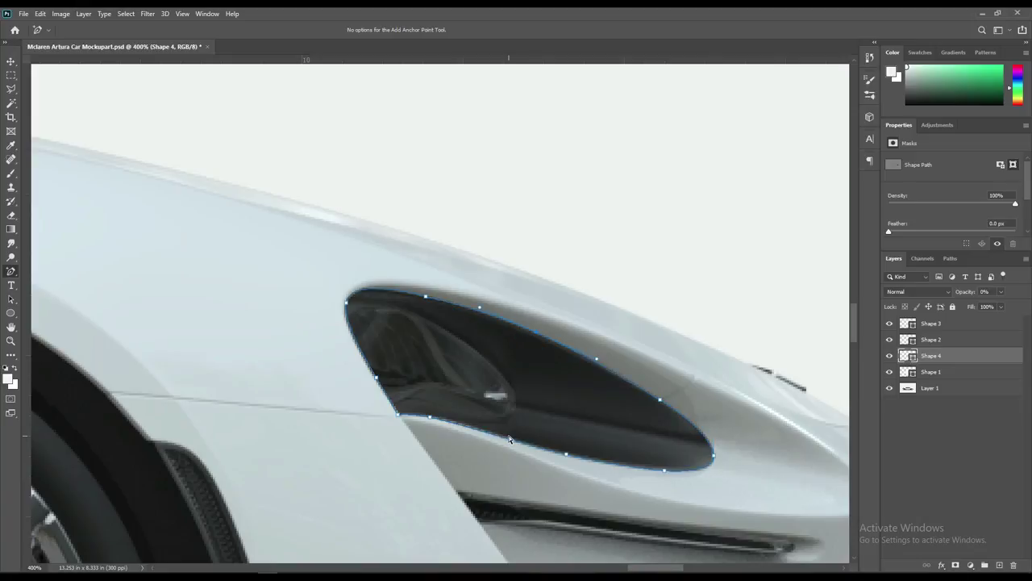
pyautogui.moveTo(397, 414); pyautogui.dragTo(401, 416)
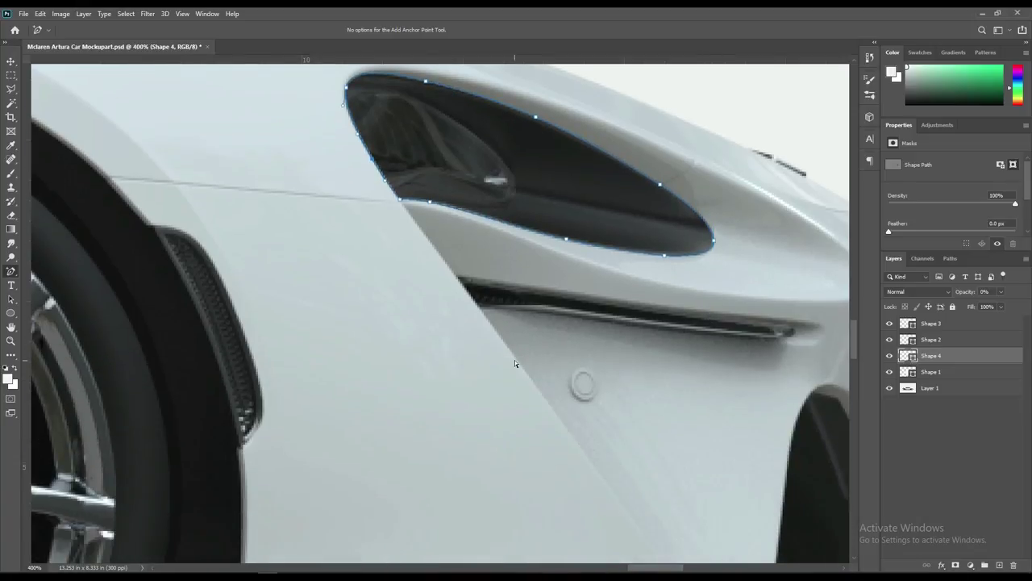
pyautogui.click(948, 373)
pyautogui.hotkey('ctrl', '0')
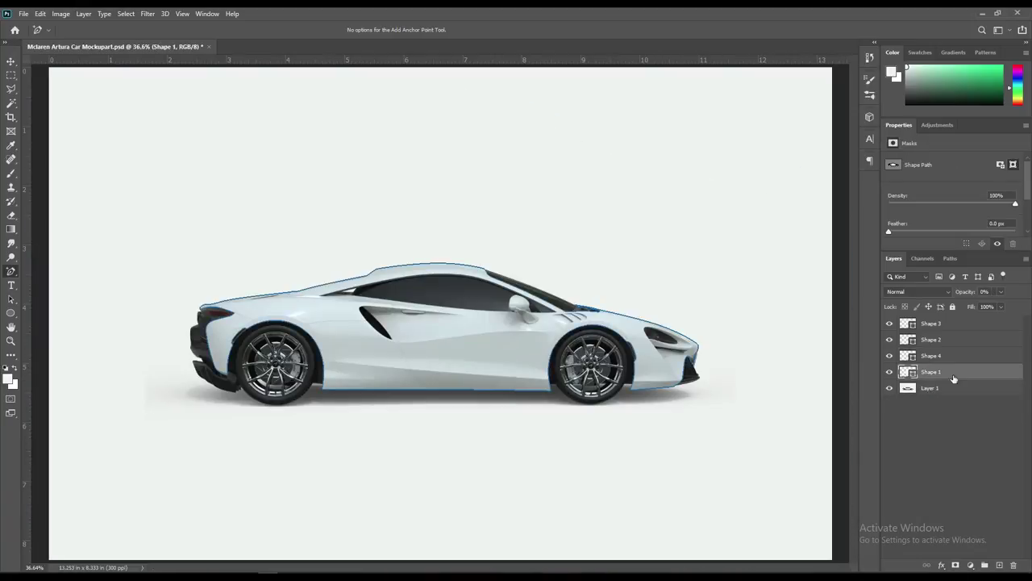
# Step: Make the green body fully opaque and fill the Shape 4 headlight red
pyautogui.press('0')
pyautogui.click(935, 356)
pyautogui.doubleClick(907, 356)
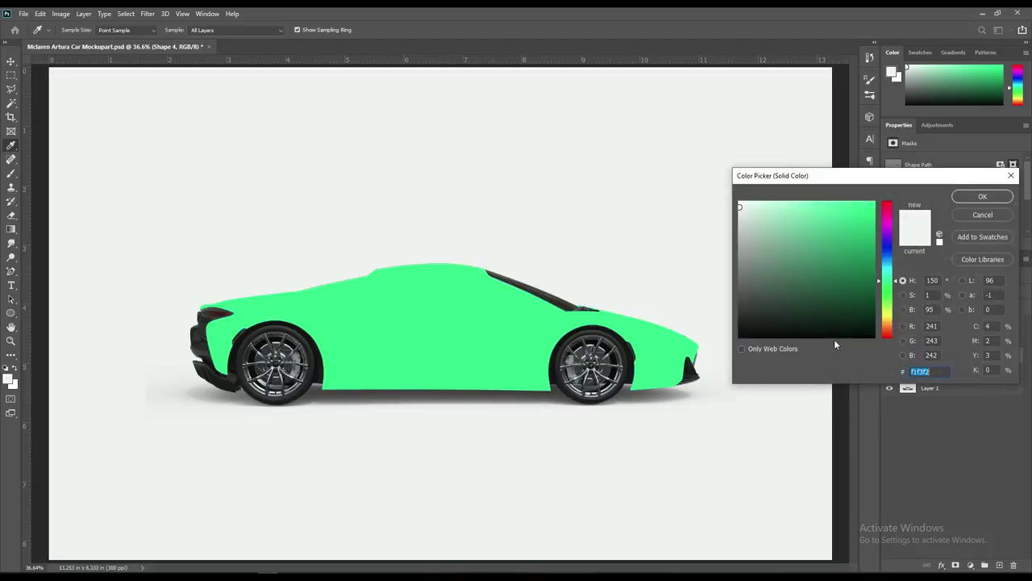
pyautogui.moveTo(885, 220); pyautogui.dragTo(886, 204)
pyautogui.click(847, 214)
pyautogui.click(982, 196)
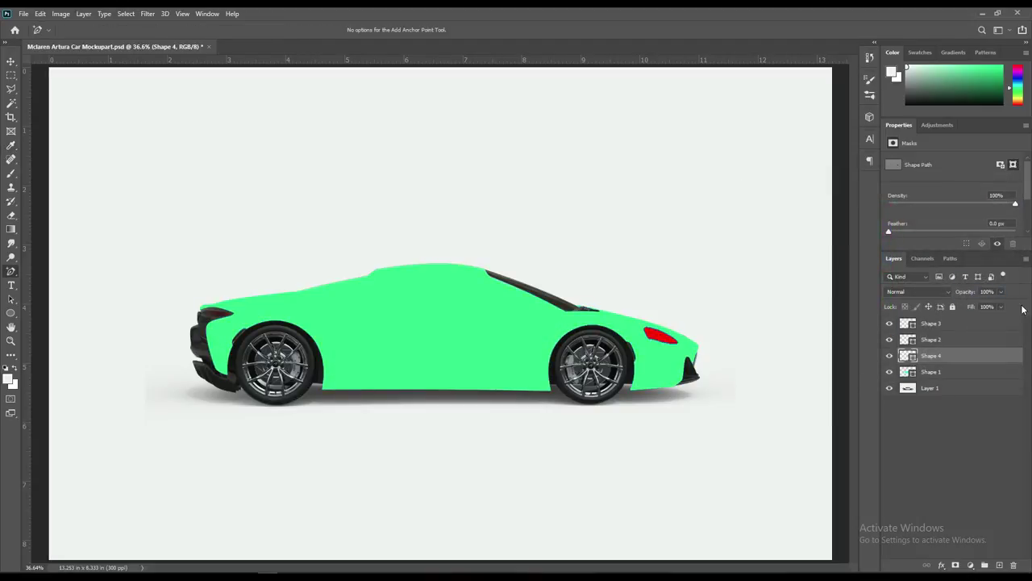
# Step: Fill the Shape 2 mirror red at 100% opacity
pyautogui.click(909, 340)
pyautogui.doubleClick(909, 340)
pyautogui.moveTo(885, 219); pyautogui.dragTo(885, 204)
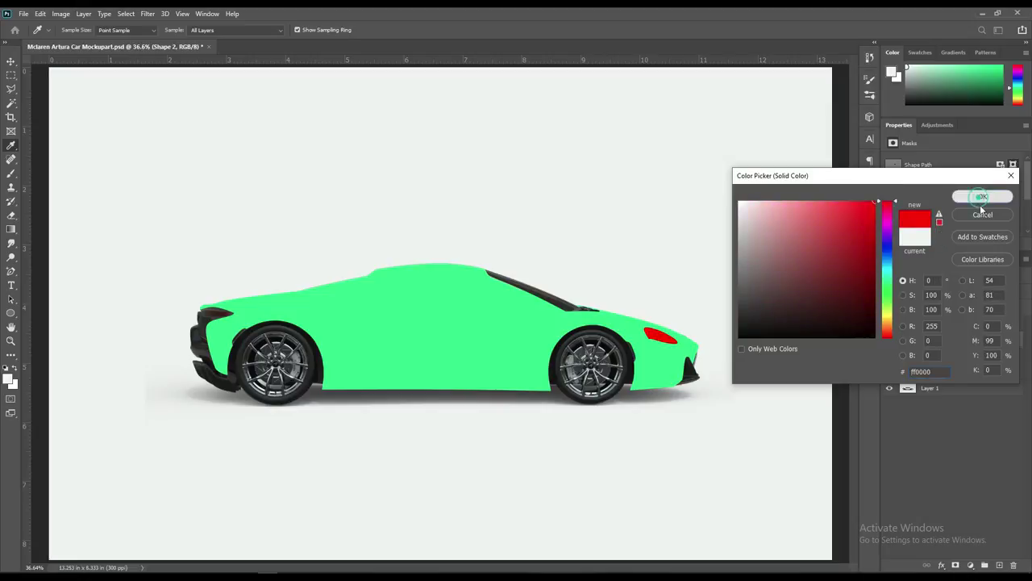
pyautogui.click(980, 197)
pyautogui.press('0')
# Step: Fill the Shape 3 side window red, then deselect the shape layers
pyautogui.click(931, 323)
pyautogui.doubleClick(907, 324)
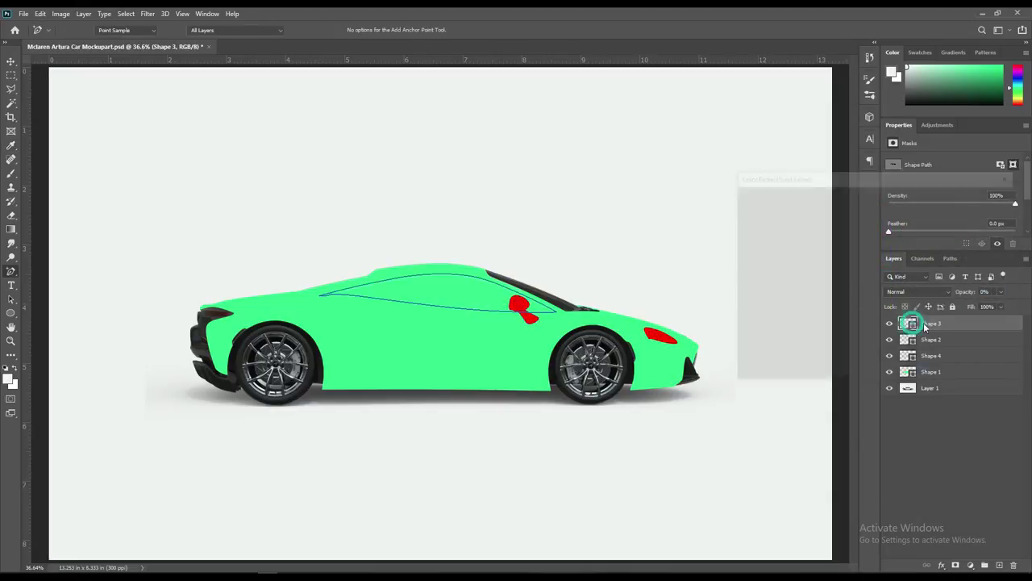
pyautogui.moveTo(885, 280); pyautogui.dragTo(885, 204)
pyautogui.click(982, 196)
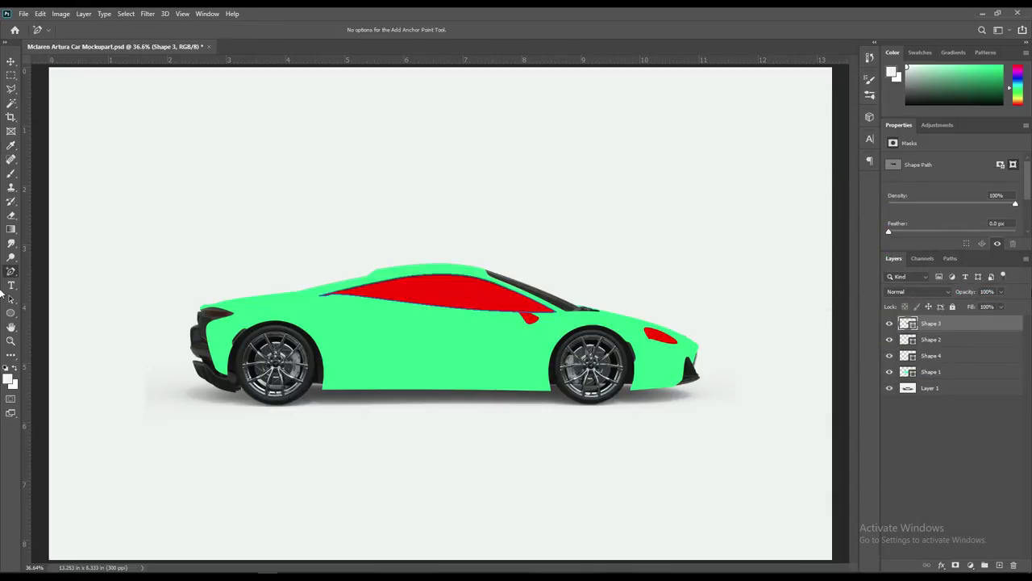
pyautogui.click(952, 403)
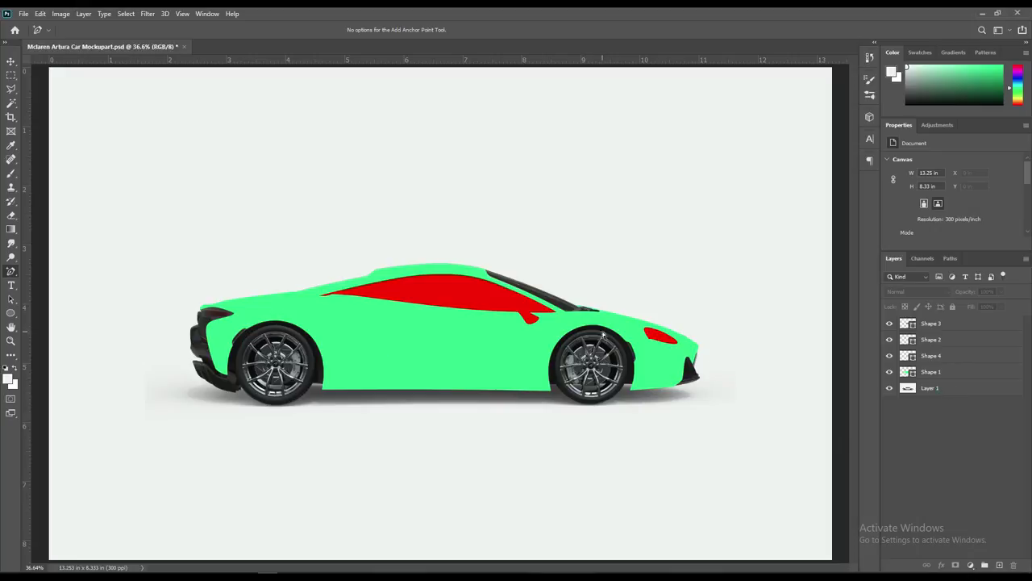
# Step: Toggle the window, mirror, headlight and body layers off and on to check each shape
pyautogui.click(888, 323)
pyautogui.click(889, 323)
pyautogui.click(890, 339)
pyautogui.click(889, 339)
pyautogui.click(889, 355)
pyautogui.click(890, 356)
pyautogui.click(888, 372)
pyautogui.click(888, 372)
pyautogui.click(933, 405)
# Step: Add a layer mask to the Shape 1 green body layer
pyautogui.click(936, 376)
pyautogui.click(910, 373)
pyautogui.keyDown('ctrl'); pyautogui.click(910, 373); pyautogui.keyUp('ctrl')
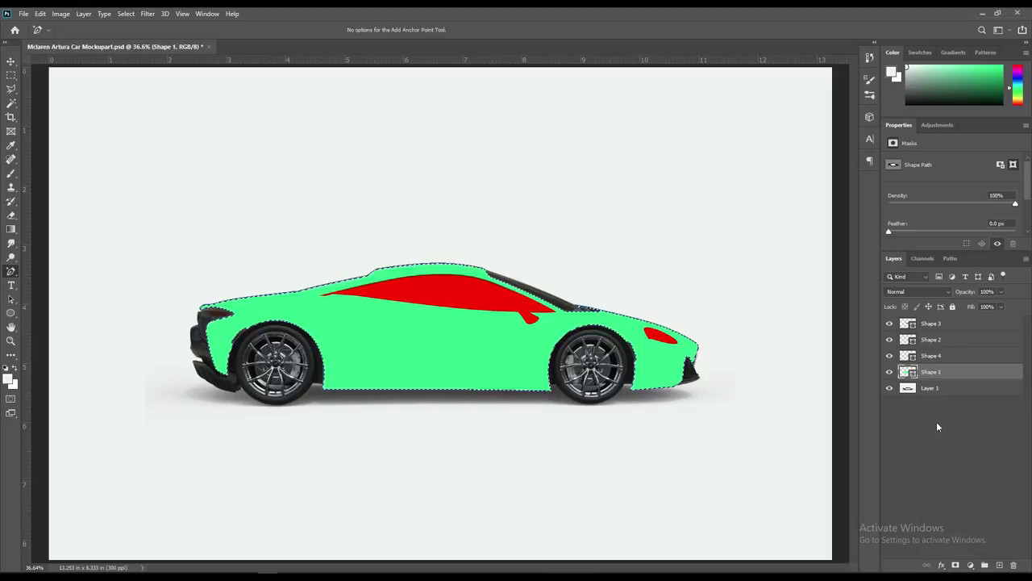
pyautogui.click(955, 566)
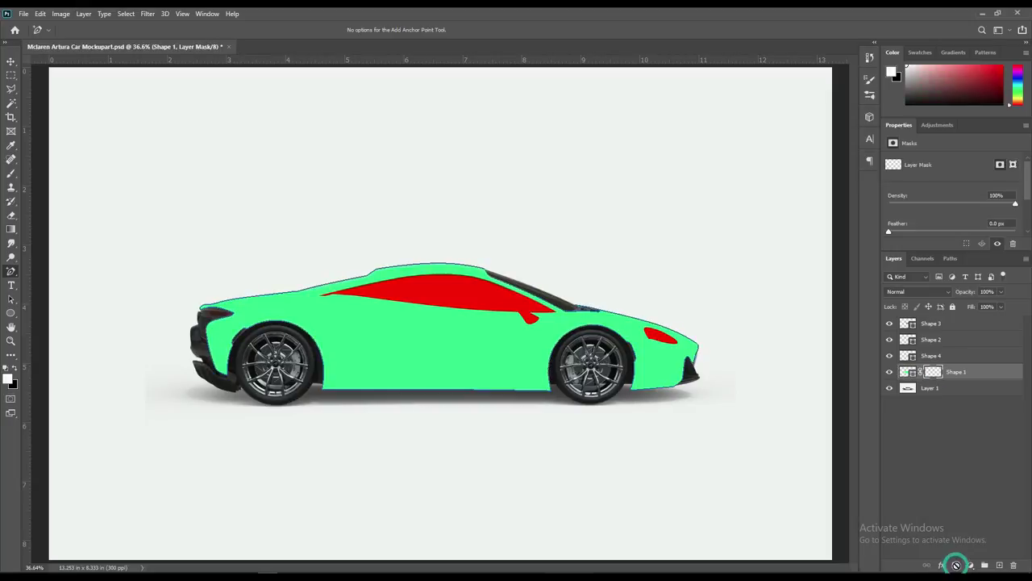
# Step: Hide the red Shapes 2–4 and delete the headlight and window areas from the body mask
pyautogui.click(890, 355)
pyautogui.click(889, 324)
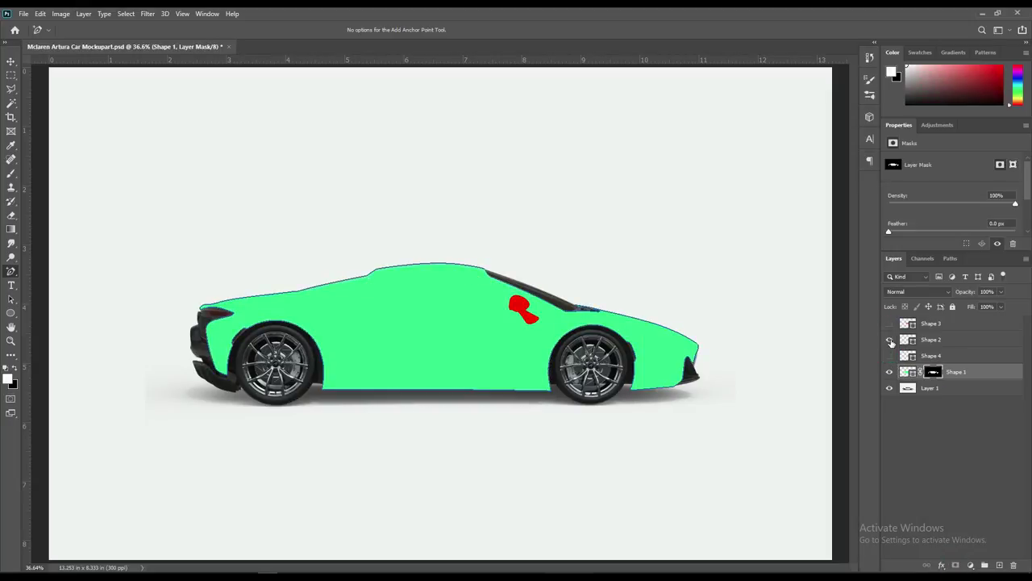
pyautogui.click(890, 340)
pyautogui.keyDown('ctrl'); pyautogui.click(909, 356); pyautogui.keyUp('ctrl')
pyautogui.keyDown('ctrl'); pyautogui.keyDown('shift'); pyautogui.click(910, 324); pyautogui.keyUp('shift'); pyautogui.keyUp('ctrl')
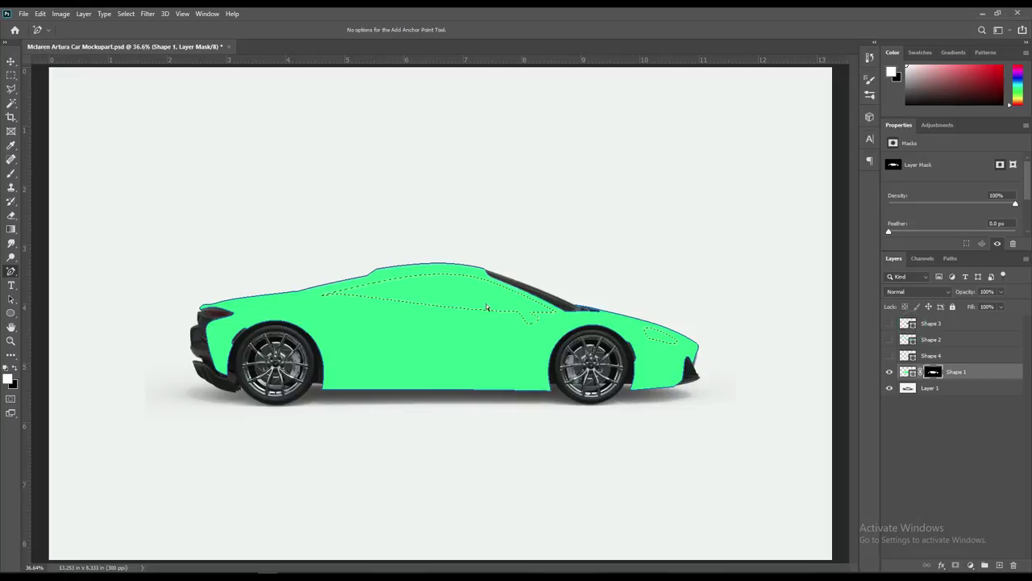
pyautogui.click(932, 371)
pyautogui.press('Delete')
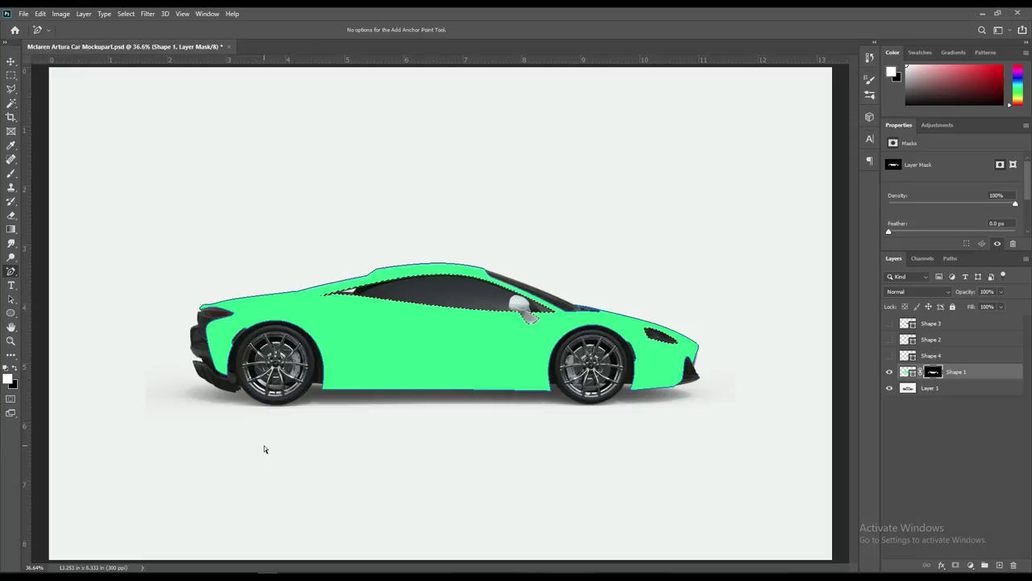
pyautogui.click(958, 421)
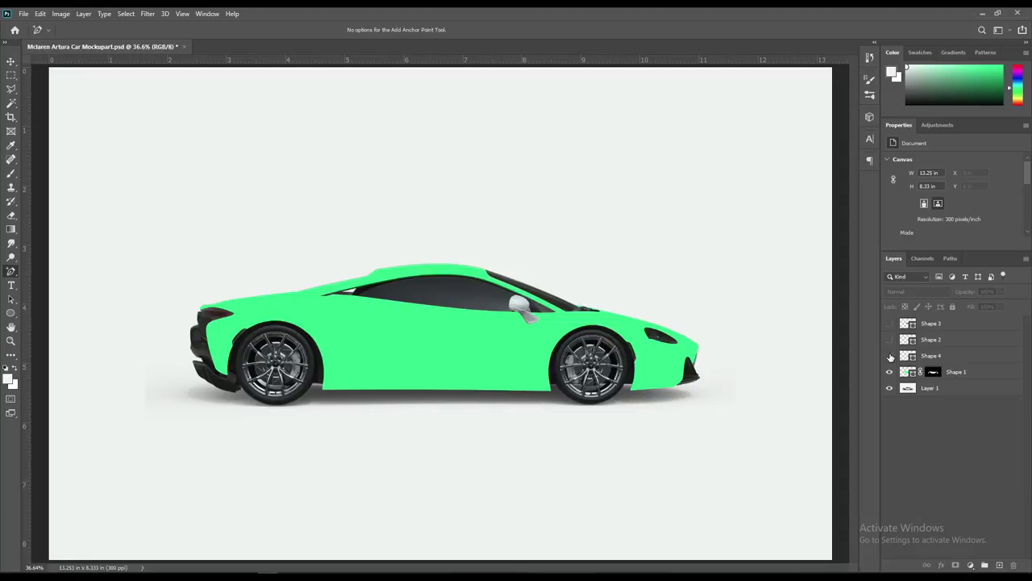
# Step: Select the original car photo layer and zoom in on the rear wheel
pyautogui.click(967, 375)
pyautogui.keyDown('shift'); pyautogui.click(954, 325); pyautogui.keyUp('shift')
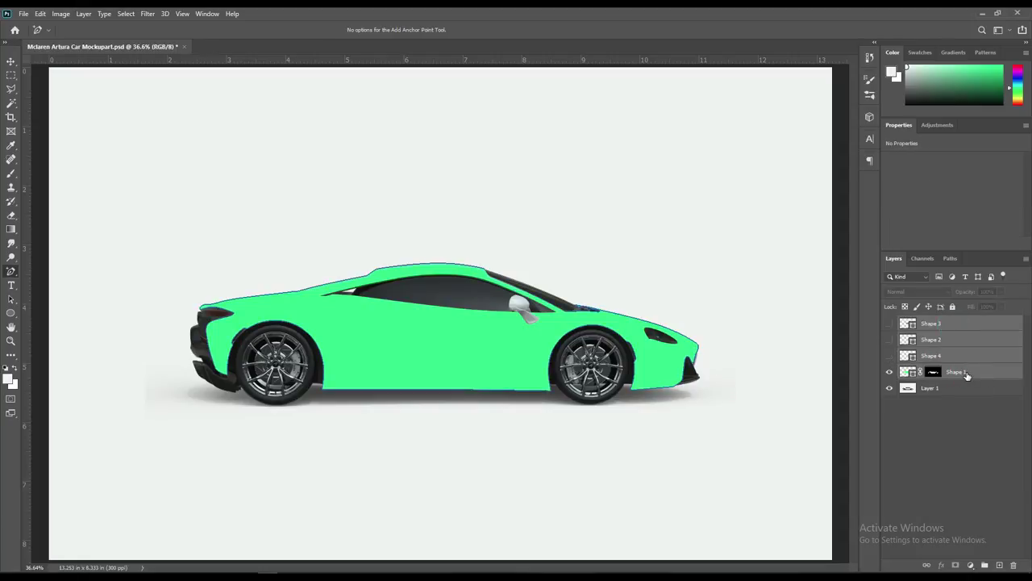
pyautogui.click(950, 388)
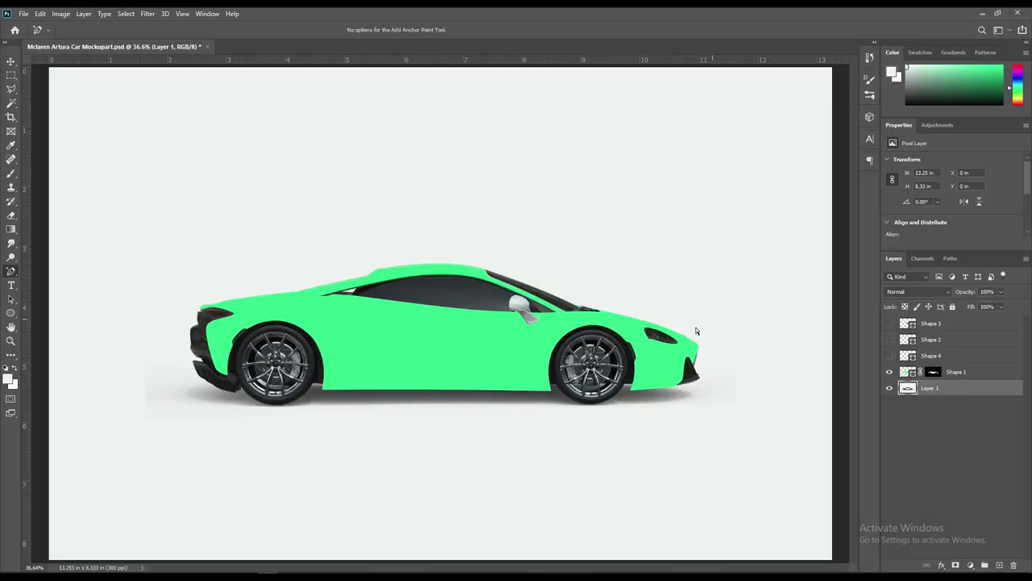
pyautogui.hotkey('ctrl', '+')
pyautogui.hotkey('ctrl', '+')
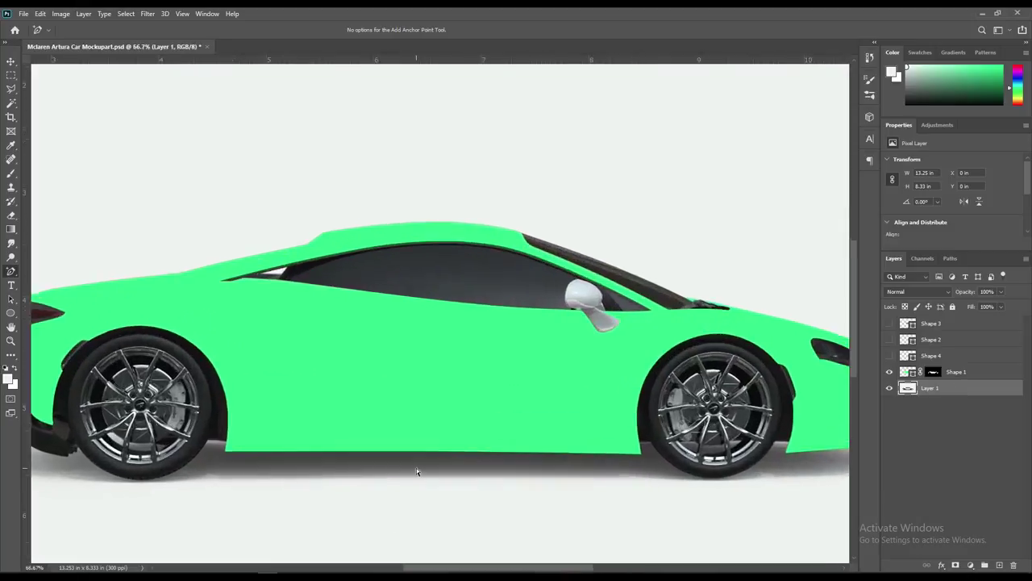
pyautogui.hotkey('ctrl', '+')
pyautogui.moveTo(208, 464); pyautogui.dragTo(674, 378)
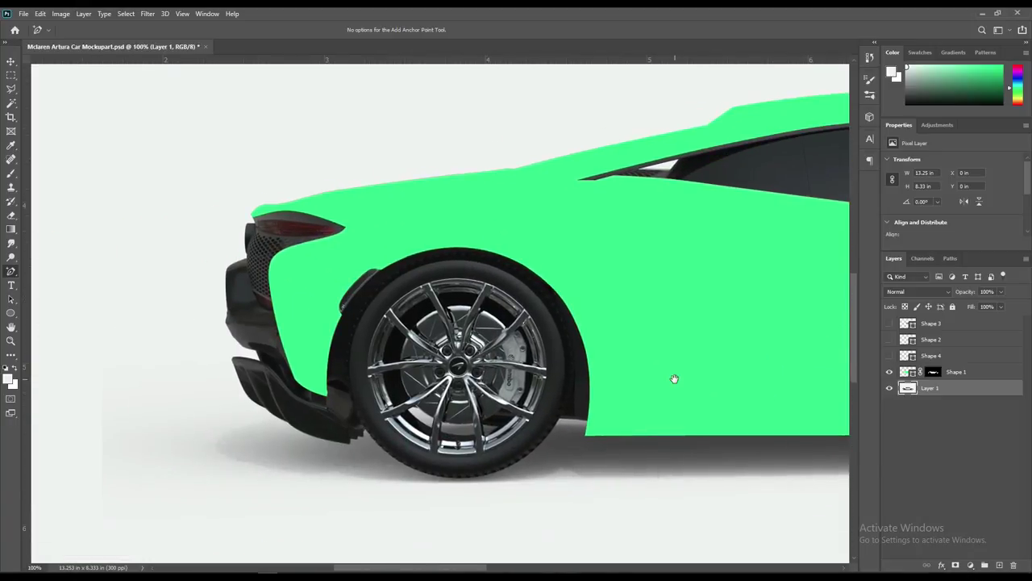
pyautogui.hotkey('ctrl', '+')
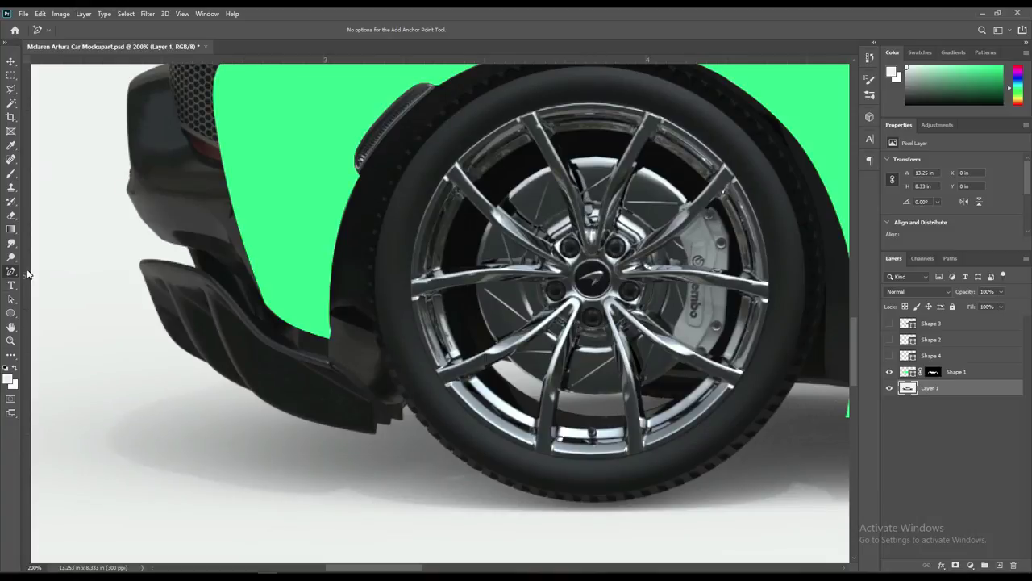
# Step: Begin the Shape 5 pen outline along the diffuser's lower and left edges
pyautogui.click(57, 272)
pyautogui.click(405, 408)
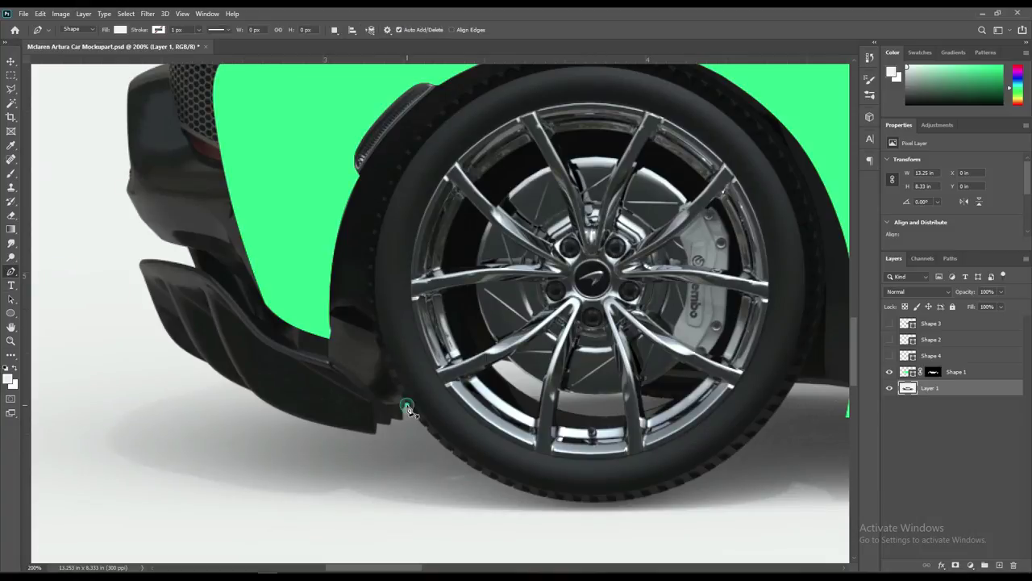
pyautogui.click(394, 421)
pyautogui.click(376, 428)
pyautogui.click(250, 391)
pyautogui.click(207, 362)
pyautogui.click(143, 272)
pyautogui.click(197, 267)
pyautogui.click(188, 247)
pyautogui.click(131, 168)
pyautogui.scroll(3, 129, 107)
# Step: Complete the Shape 5 outline up the rear edge, along the fender and under the tyre
pyautogui.click(172, 206)
pyautogui.click(184, 122)
pyautogui.click(379, 98)
pyautogui.click(600, 98)
pyautogui.click(708, 143)
pyautogui.moveTo(794, 257); pyautogui.dragTo(609, 72)
pyautogui.click(730, 177)
pyautogui.click(734, 260)
pyautogui.click(711, 312)
pyautogui.click(666, 329)
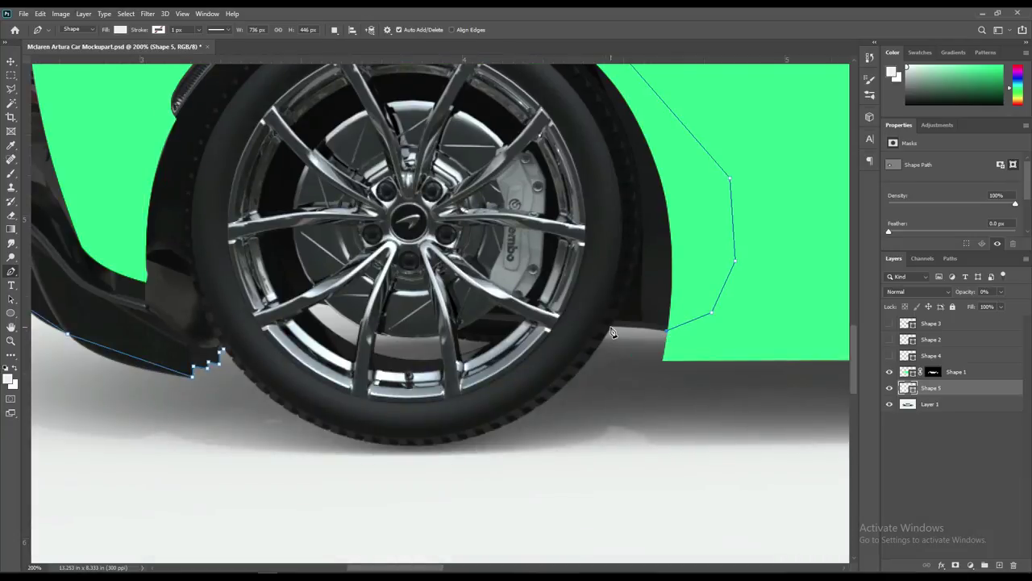
pyautogui.moveTo(425, 446); pyautogui.dragTo(521, 442)
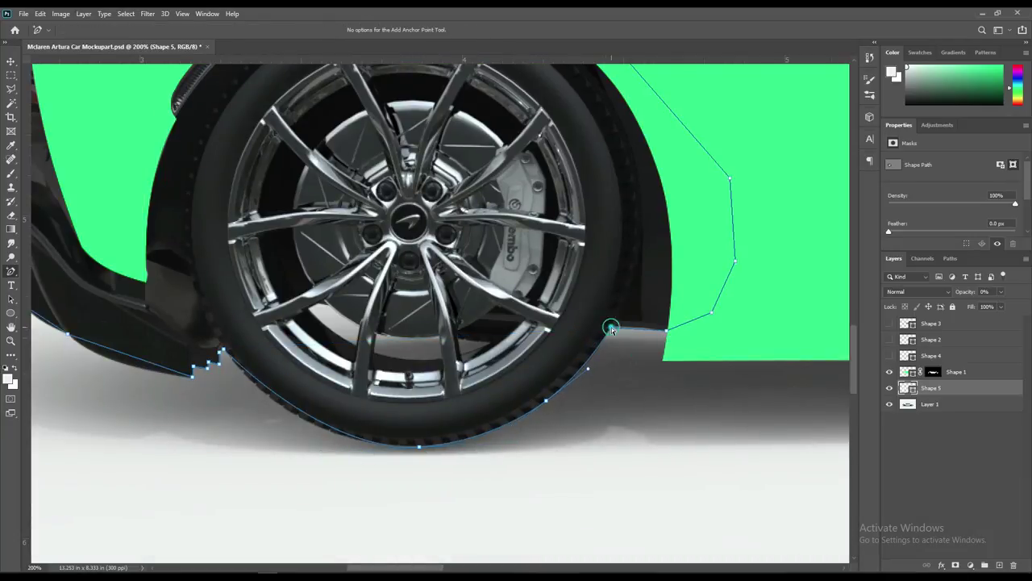
pyautogui.click(295, 405)
# Step: Adjust the Shape 5 outline to fit the diffuser's left edge and the body curve
pyautogui.moveTo(126, 357); pyautogui.dragTo(525, 382)
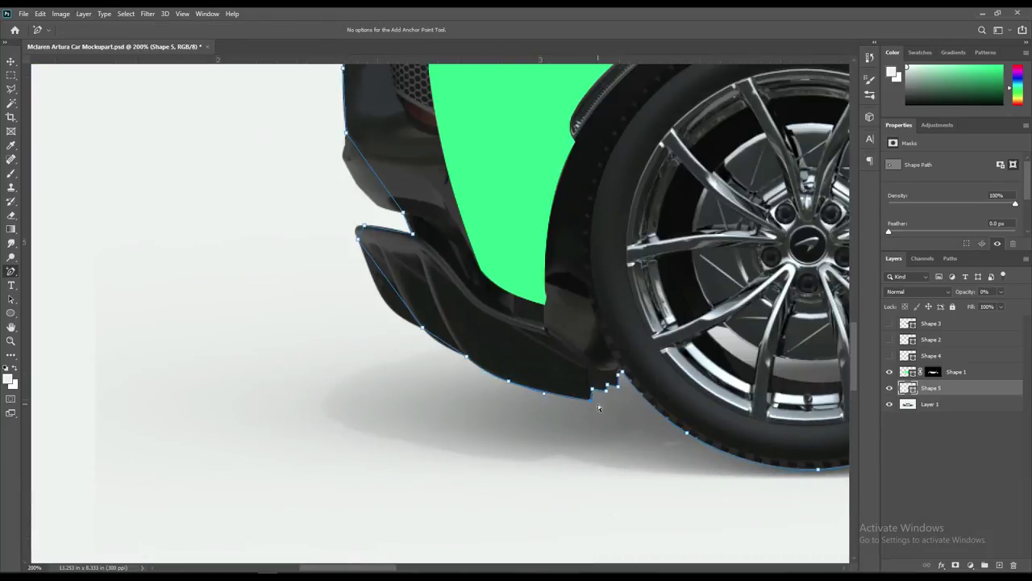
pyautogui.moveTo(379, 297); pyautogui.dragTo(386, 305)
pyautogui.moveTo(394, 199)
pyautogui.mouseDown()
pyautogui.moveTo(374, 206)
pyautogui.moveTo(358, 179)
pyautogui.mouseUp()
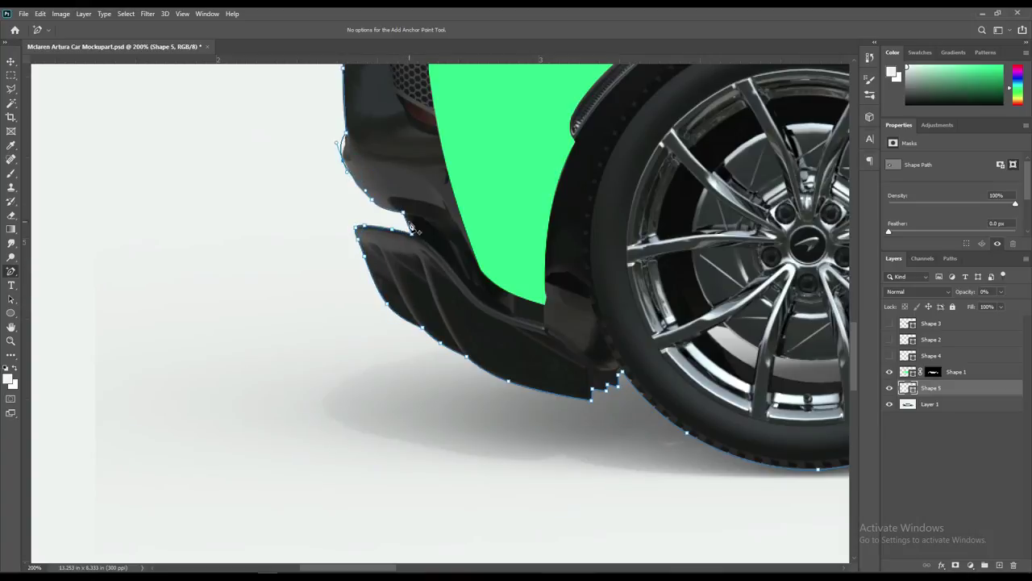
pyautogui.scroll(5, 371, 177)
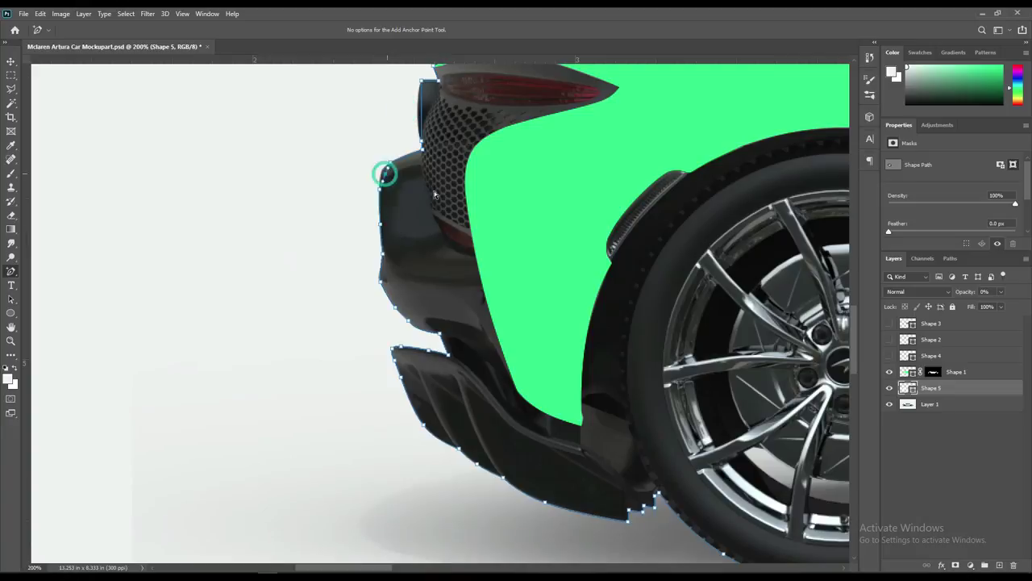
pyautogui.moveTo(346, 203); pyautogui.dragTo(418, 274)
pyautogui.scroll(-3, 418, 274)
pyautogui.hscroll(7, 530, 315)
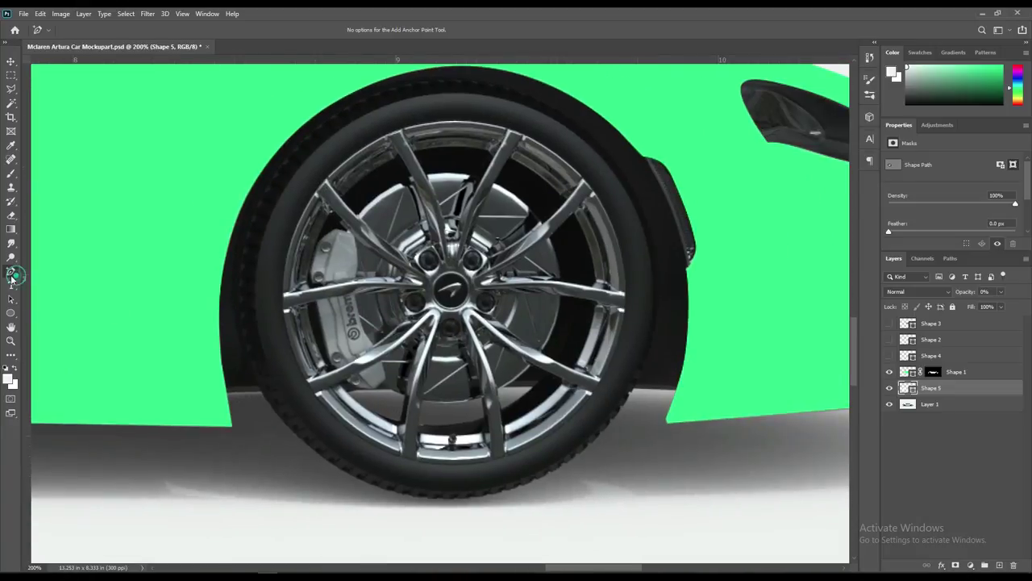
# Step: Trace an outline hugging the front wheel arch tyre and start the Shape 7 wheel outline
pyautogui.press('p')
pyautogui.moveTo(242, 393); pyautogui.dragTo(262, 393)
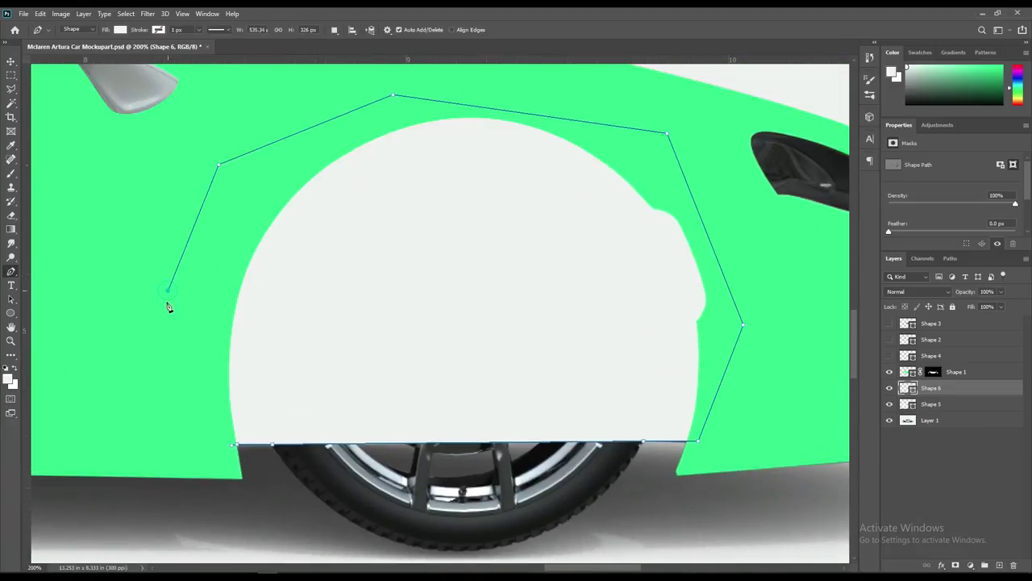
pyautogui.moveTo(479, 555); pyautogui.dragTo(461, 552)
pyautogui.moveTo(580, 516); pyautogui.dragTo(589, 506)
pyautogui.click(12, 277)
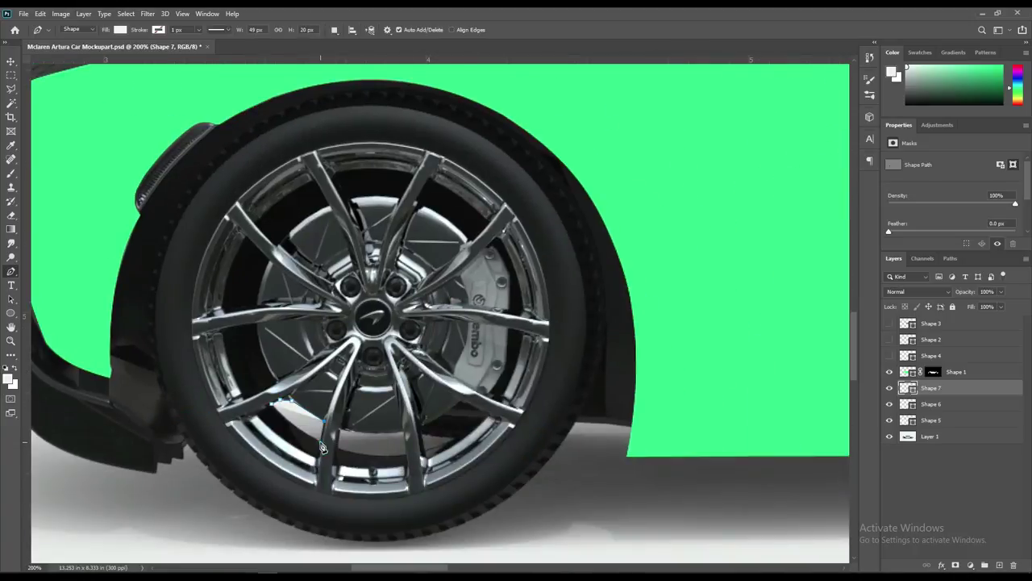
pyautogui.click(321, 440)
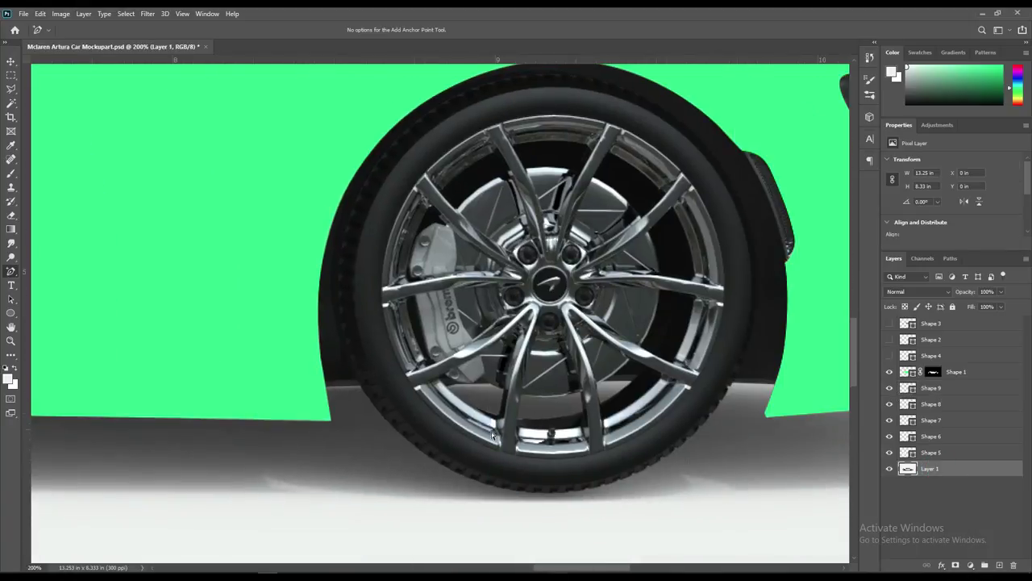
# Step: Bend the bumper outline with an anchor and trace a 0%-opacity Shape 14 at the windscreen base
pyautogui.click(11, 274)
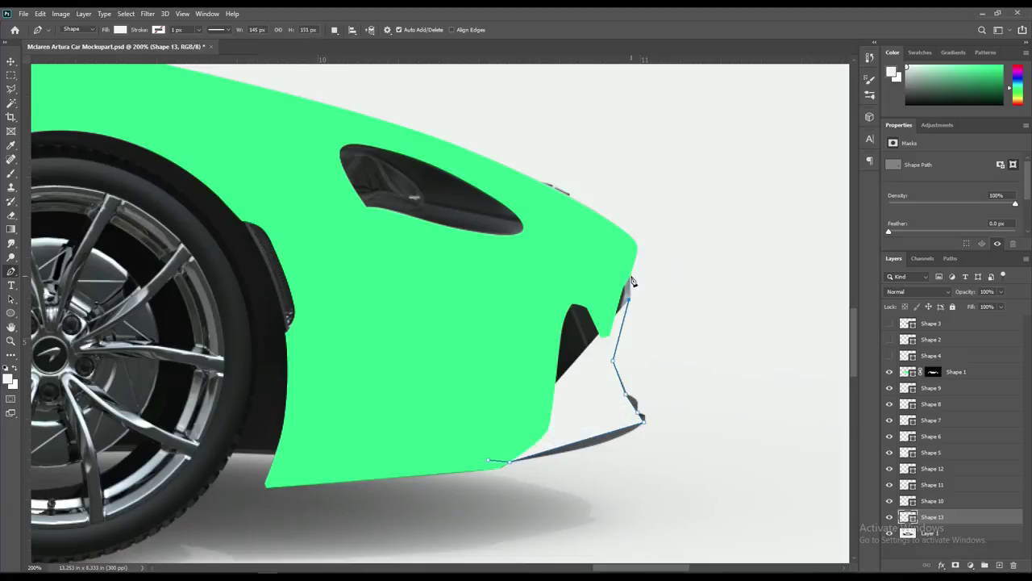
pyautogui.click(640, 416)
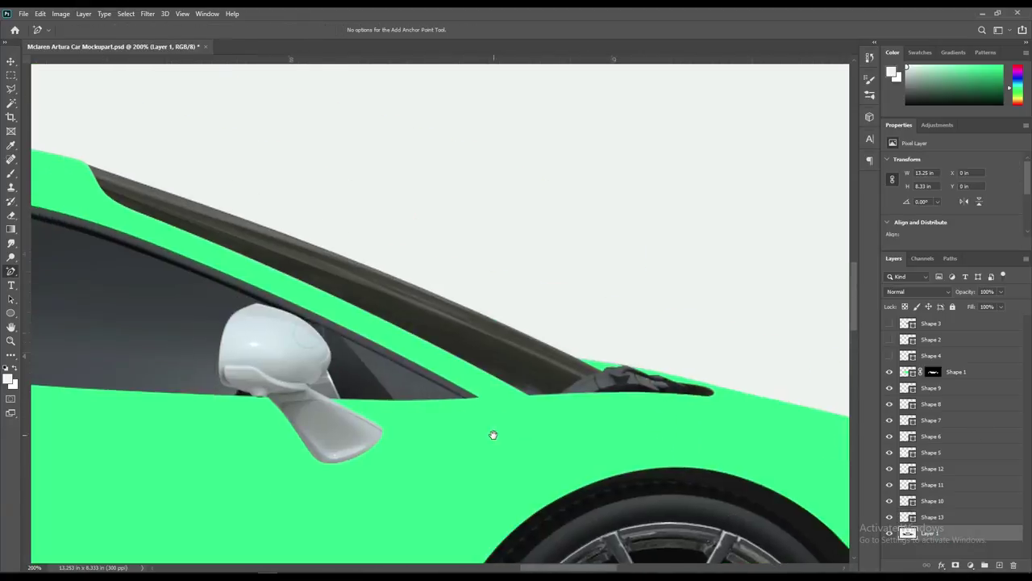
pyautogui.click(696, 388)
pyautogui.click(560, 360)
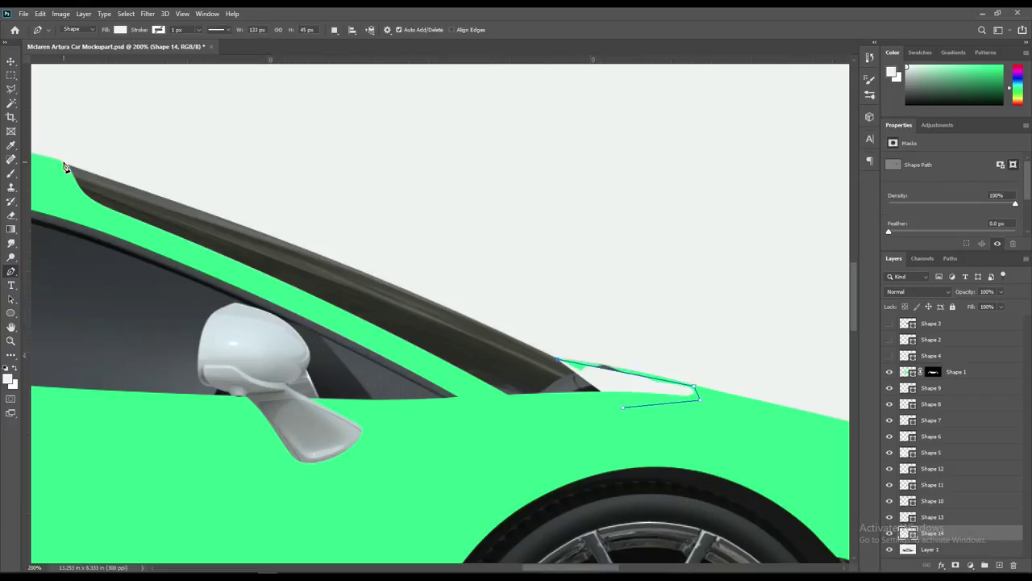
pyautogui.scroll(-3, 358, 254)
pyautogui.press('0')
pyautogui.press('0')
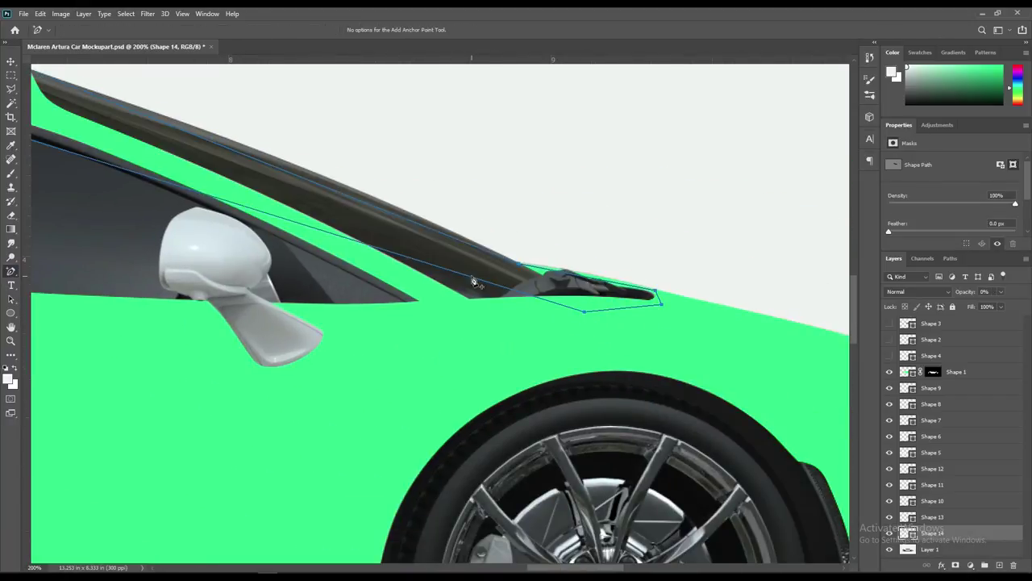
pyautogui.hotkey('ctrl', '0')
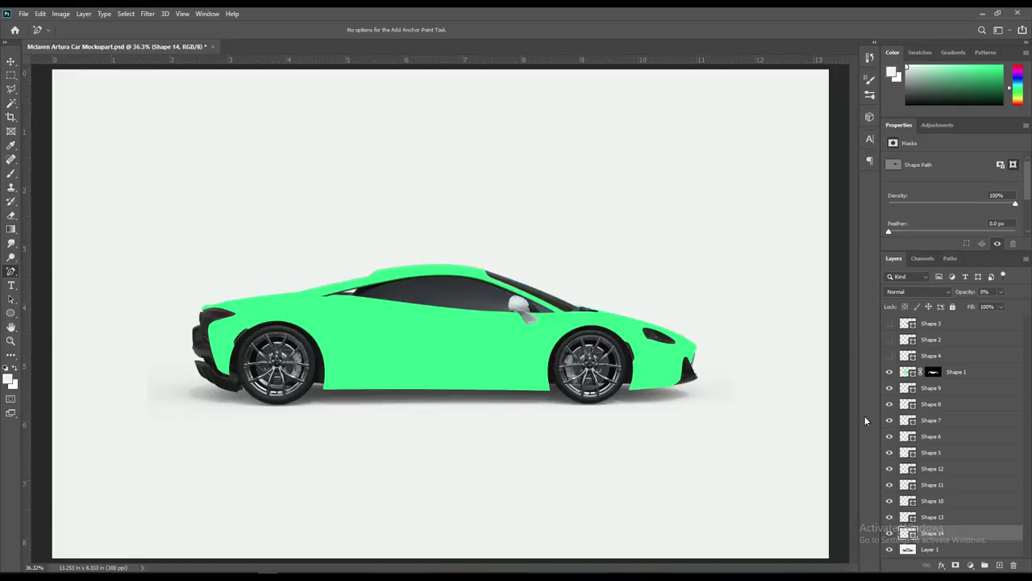
# Step: Load the car outline as a selection and copy it onto a new Layer 2
pyautogui.keyDown('ctrl'); pyautogui.click(909, 533); pyautogui.keyUp('ctrl')
pyautogui.keyDown('ctrl'); pyautogui.keyDown('shift'); pyautogui.click(911, 388); pyautogui.keyUp('shift'); pyautogui.keyUp('ctrl')
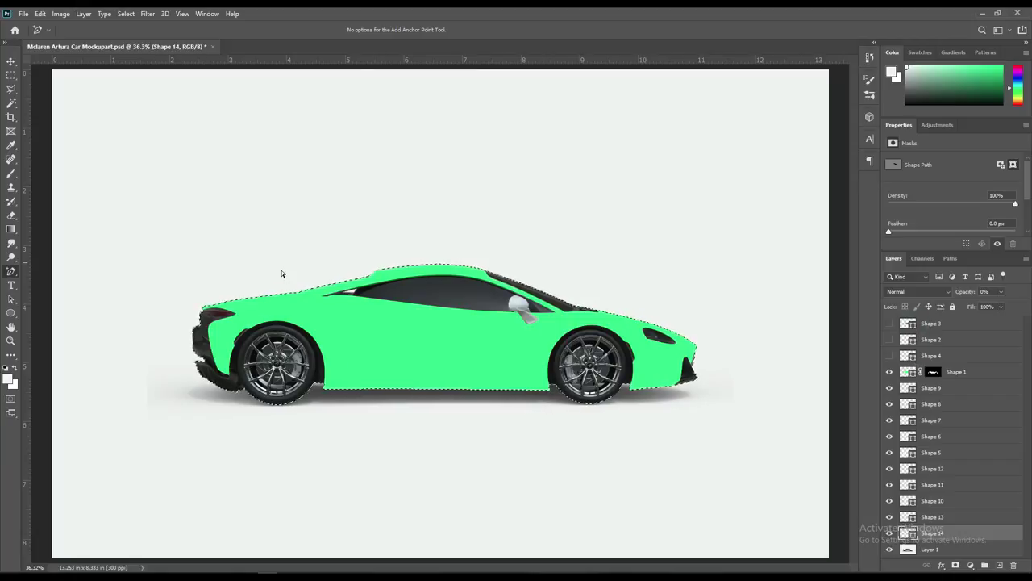
pyautogui.click(951, 549)
pyautogui.hotkey('ctrl', 'j')
# Step: Add an orange-red Solid Color fill layer above the original photo layer
pyautogui.click(936, 550)
pyautogui.click(970, 567)
pyautogui.click(966, 377)
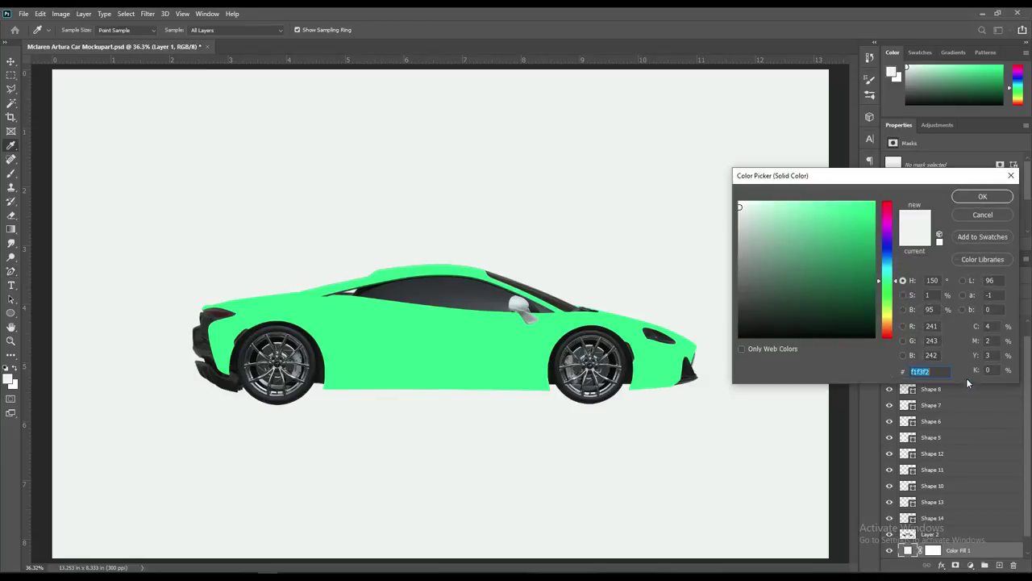
pyautogui.click(826, 217)
pyautogui.click(983, 196)
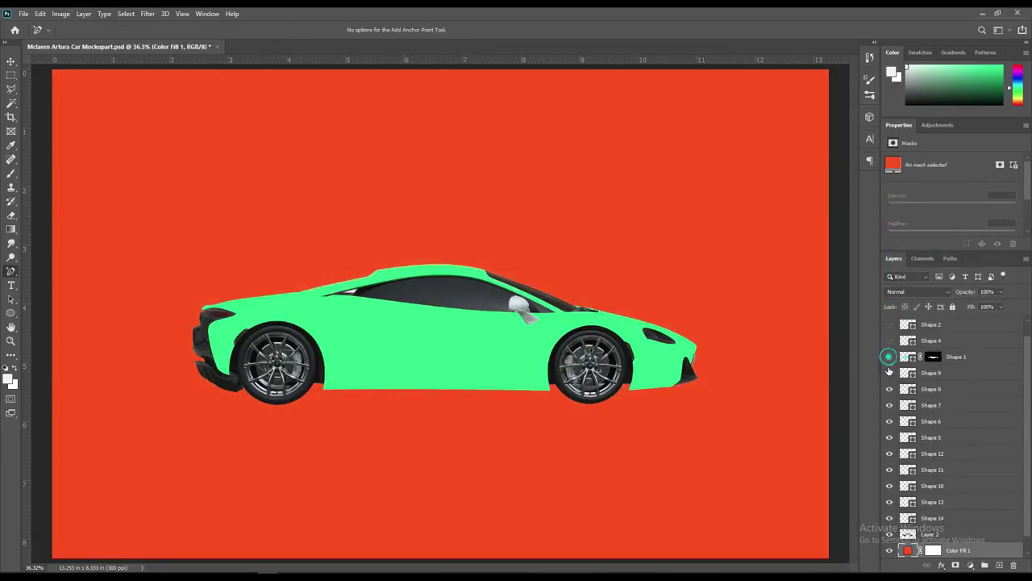
# Step: Hide all the green shape overlays and load the bumper and Shape 5 outlines as selections
pyautogui.moveTo(889, 356); pyautogui.dragTo(889, 534)
pyautogui.click(889, 533)
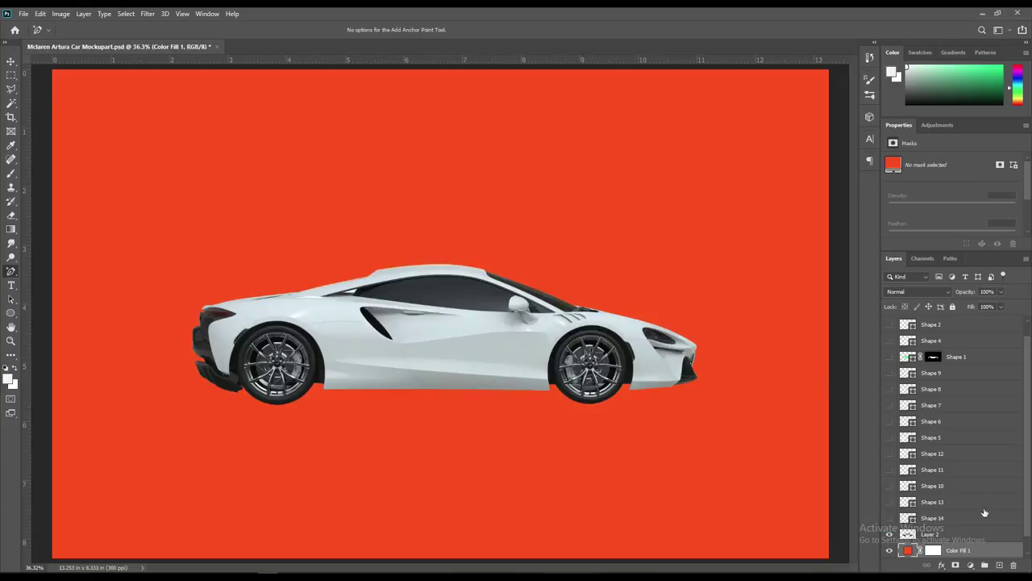
pyautogui.keyDown('ctrl'); pyautogui.click(910, 504); pyautogui.keyUp('ctrl')
pyautogui.keyDown('ctrl'); pyautogui.keyDown('shift'); pyautogui.click(910, 487); pyautogui.keyUp('shift'); pyautogui.keyUp('ctrl')
pyautogui.keyDown('ctrl'); pyautogui.keyDown('shift'); pyautogui.click(912, 440); pyautogui.keyUp('shift'); pyautogui.keyUp('ctrl')
pyautogui.scroll(-1, 927, 536)
# Step: Check the wheel-arch shape selections against Layer 2, then select the orange-red fill layer
pyautogui.click(932, 520)
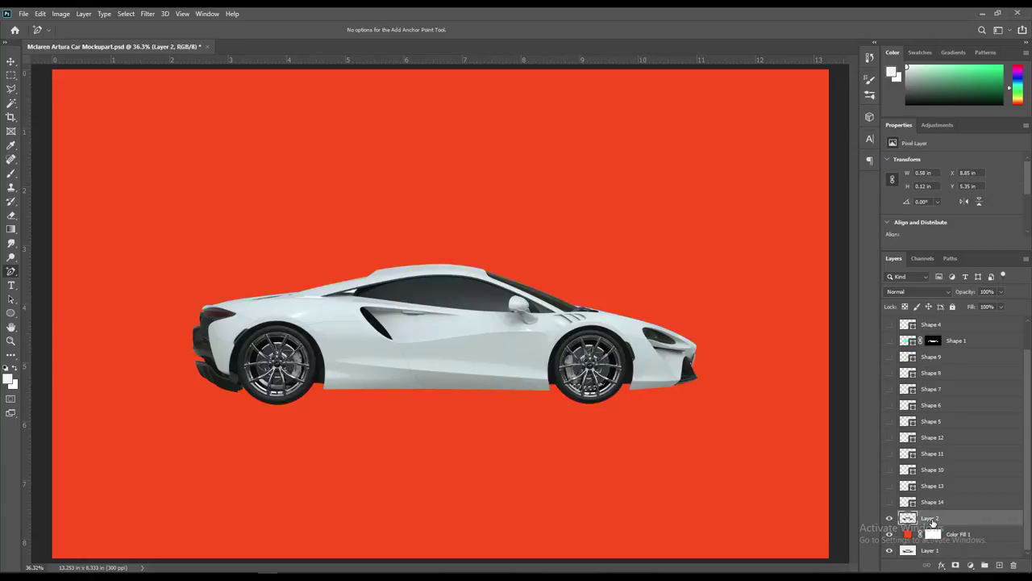
pyautogui.keyDown('ctrl'); pyautogui.click(910, 405); pyautogui.keyUp('ctrl')
pyautogui.keyDown('ctrl'); pyautogui.click(910, 390); pyautogui.keyUp('ctrl')
pyautogui.keyDown('shift'); pyautogui.click(911, 360); pyautogui.keyUp('shift')
pyautogui.click(909, 372)
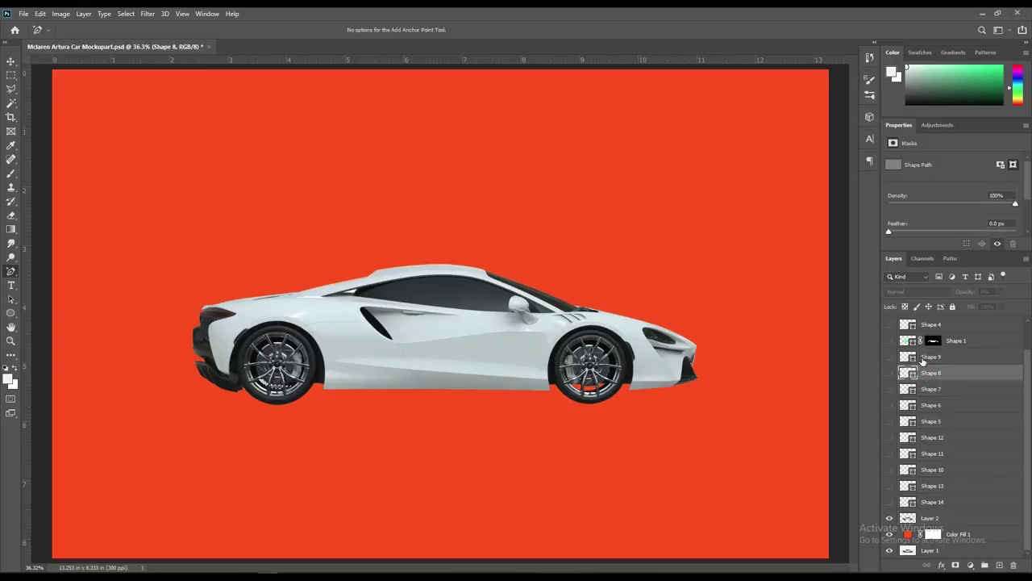
pyautogui.click(936, 520)
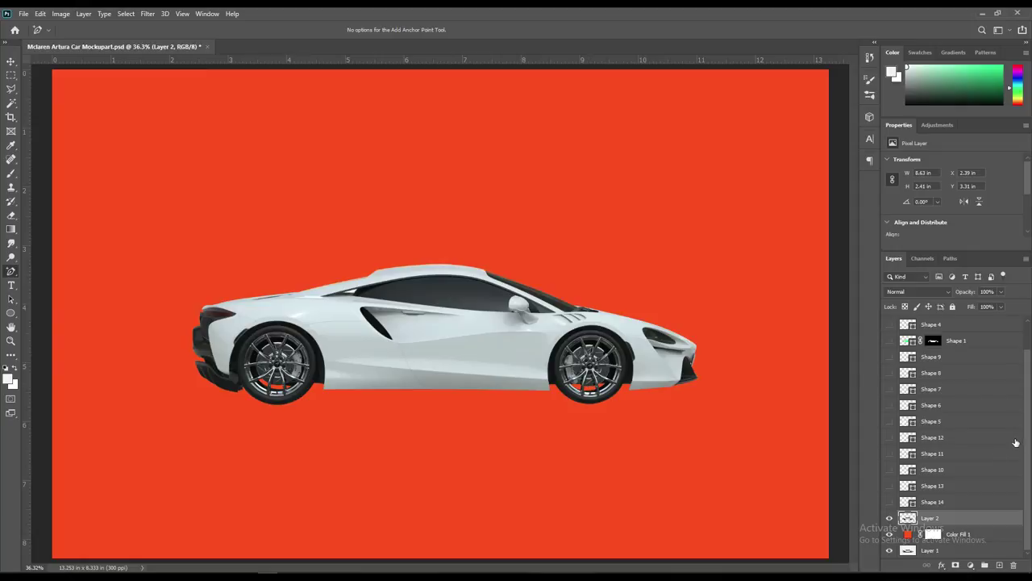
pyautogui.click(965, 535)
# Step: Delete the orange-red fill layer and group Shapes 1–14 as 'Object ID'
pyautogui.press('Delete')
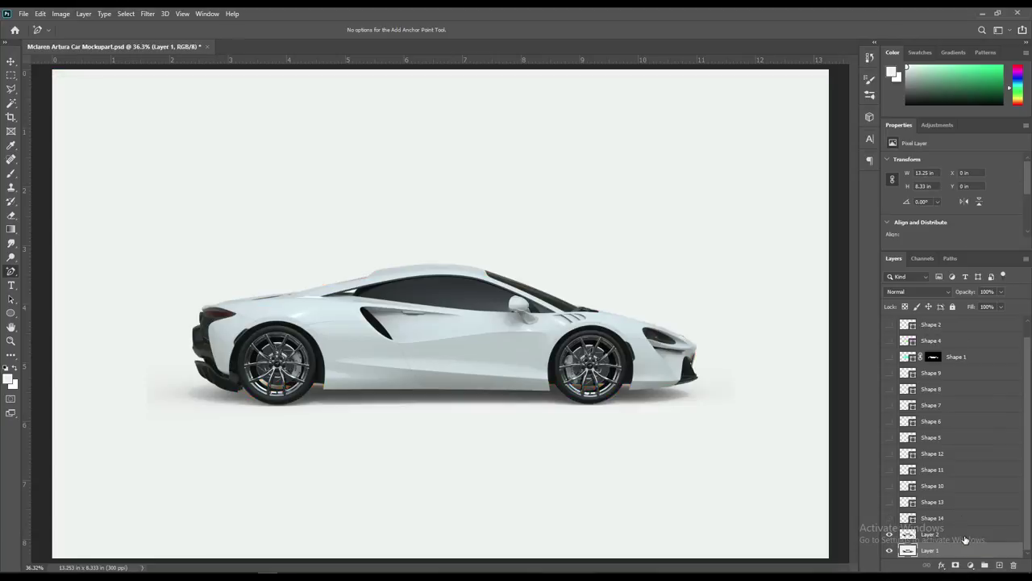
pyautogui.click(932, 521)
pyautogui.keyDown('shift'); pyautogui.click(944, 328); pyautogui.keyUp('shift')
pyautogui.moveTo(945, 331); pyautogui.dragTo(990, 567)
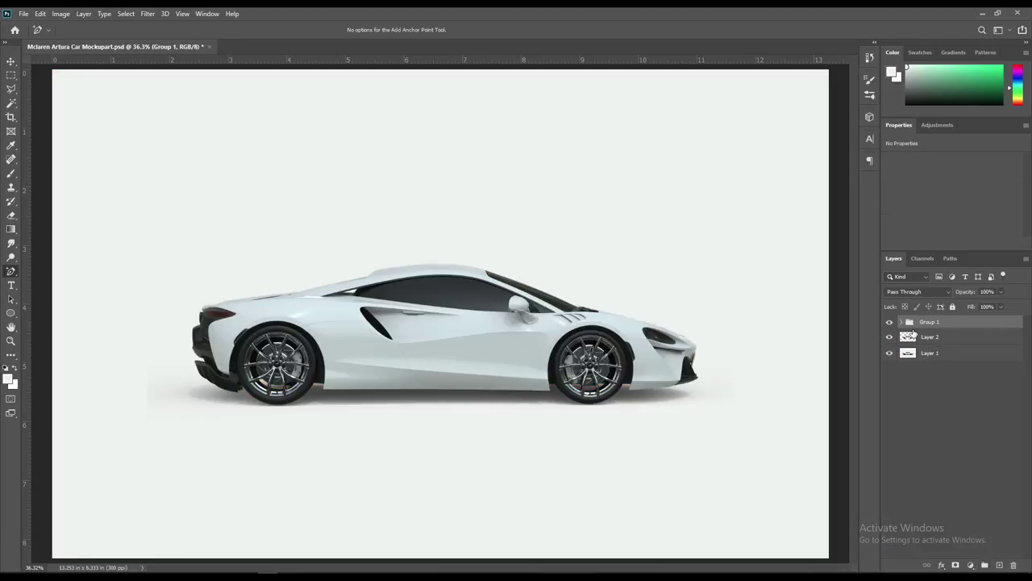
pyautogui.doubleClick(928, 322)
pyautogui.write('C')
pyautogui.write('ect')
pyautogui.write(' ID')
pyautogui.press('Return')
# Step: Place horizontal guides above and below the car and draw Rectangle 1 between them
pyautogui.click(937, 337)
pyautogui.rightClick(11, 313)
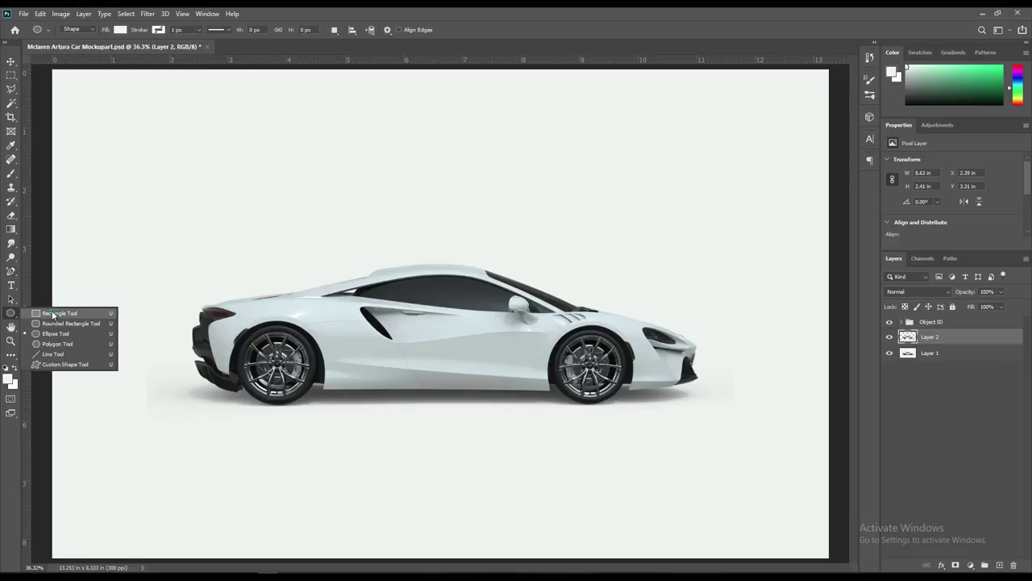
pyautogui.click(56, 315)
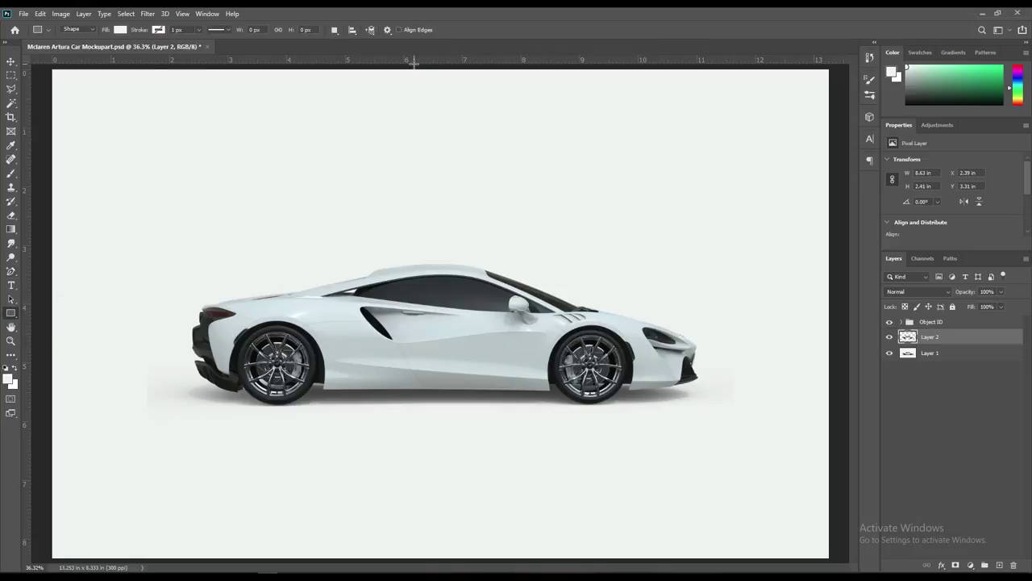
pyautogui.moveTo(416, 64); pyautogui.dragTo(449, 207)
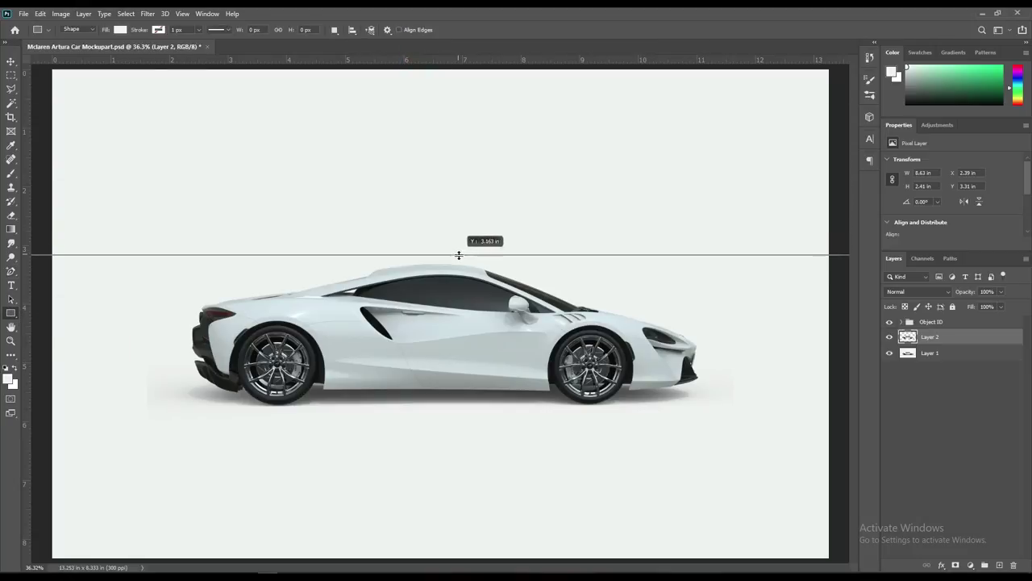
pyautogui.moveTo(441, 66); pyautogui.dragTo(482, 410)
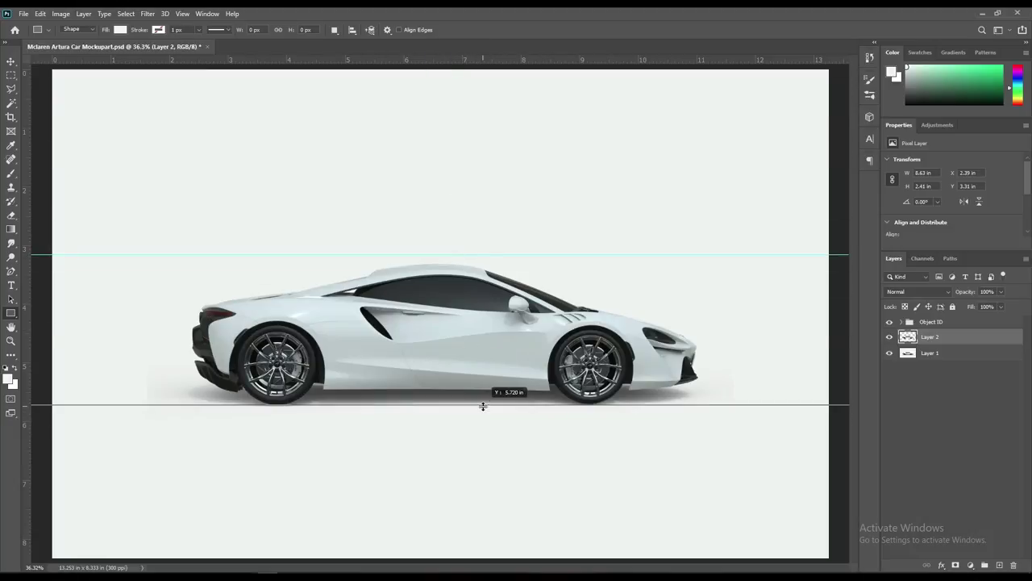
pyautogui.moveTo(481, 411); pyautogui.dragTo(482, 410)
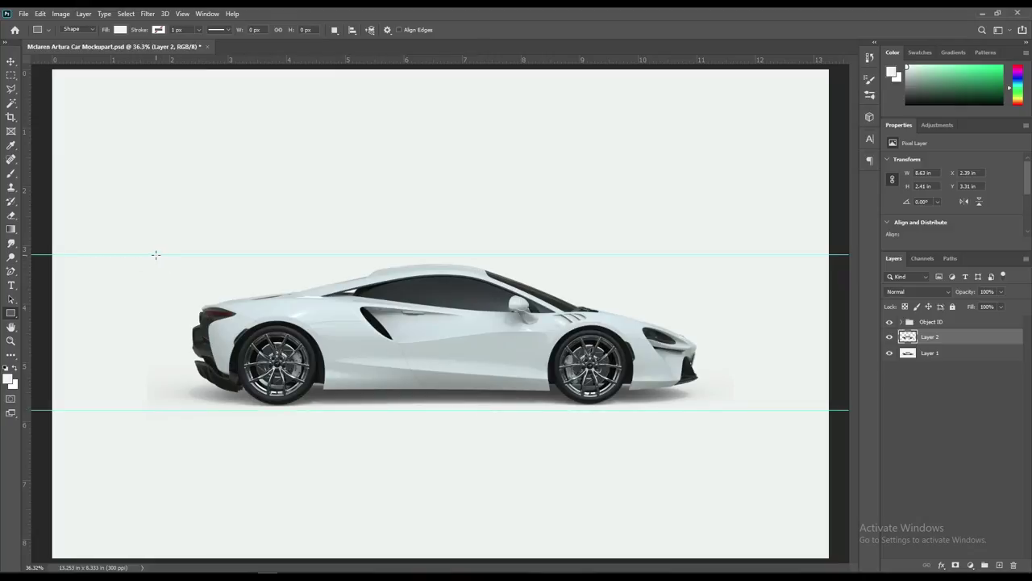
pyautogui.moveTo(154, 254); pyautogui.dragTo(718, 409)
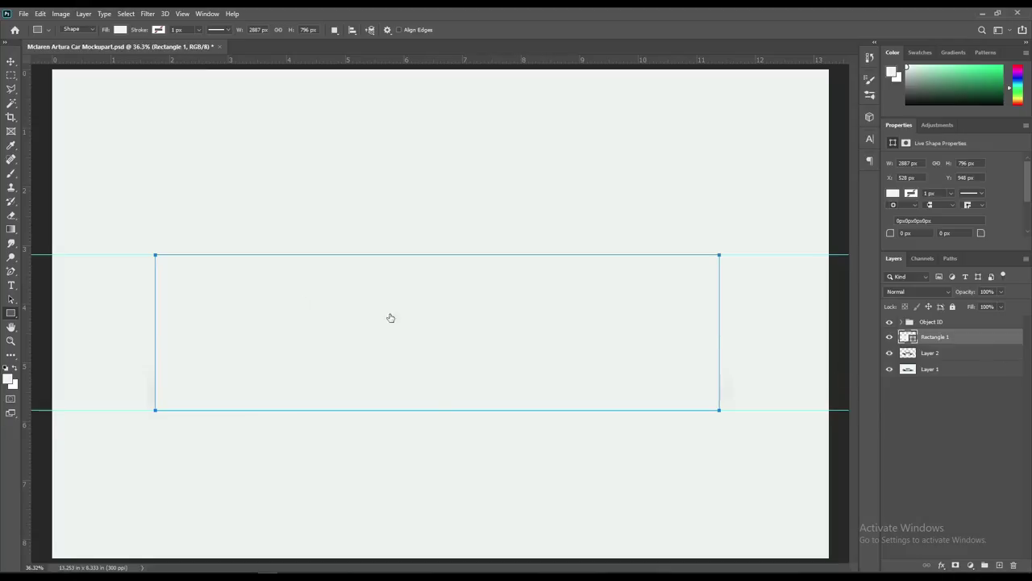
# Step: Narrow Rectangle 1 from its left edge with Free Transform
pyautogui.hotkey('ctrl', 't')
pyautogui.moveTo(157, 332); pyautogui.dragTo(180, 332)
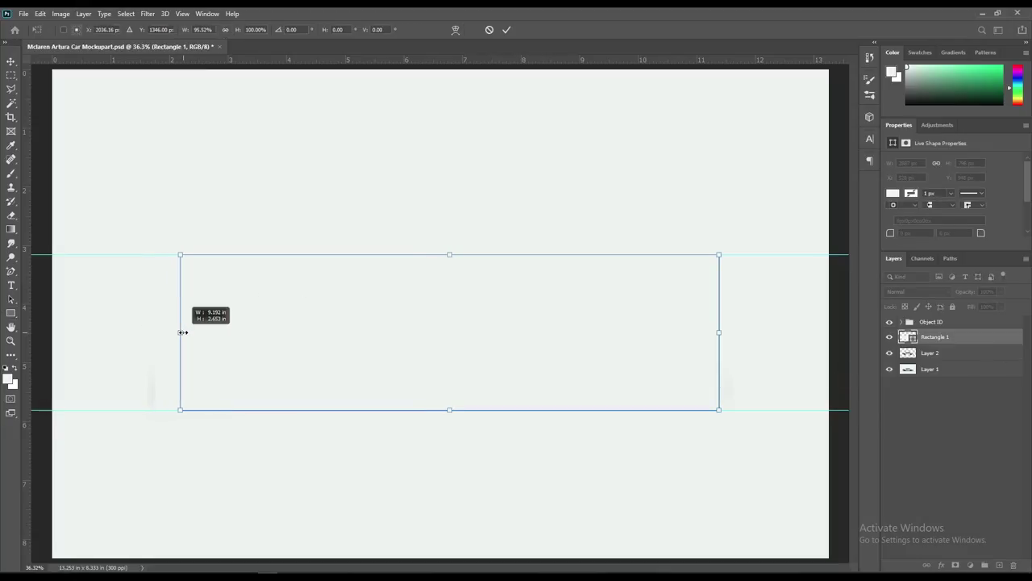
pyautogui.click(506, 31)
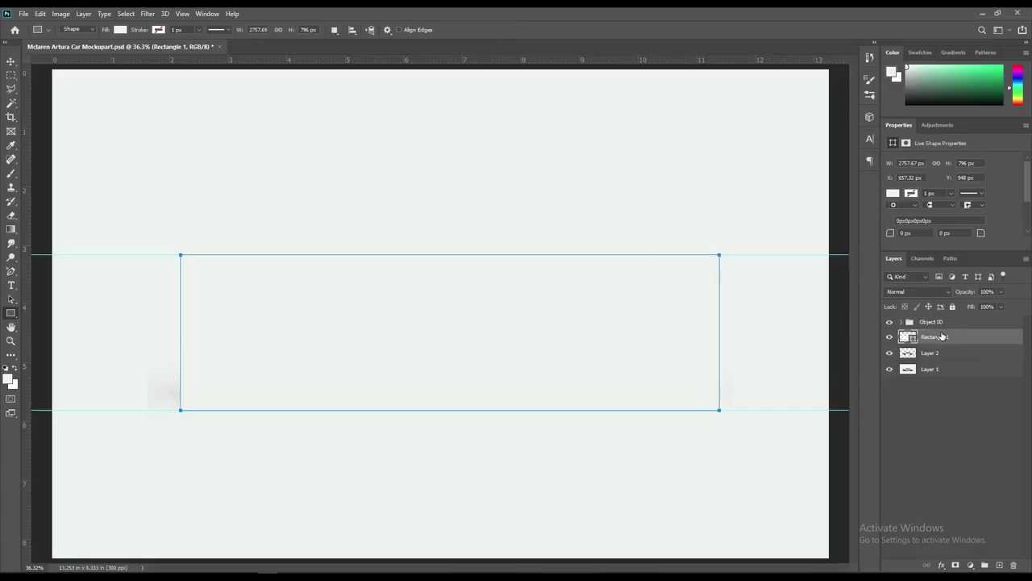
# Step: Fill Rectangle 1 with pure red #ff0000
pyautogui.doubleClick(911, 337)
pyautogui.click(874, 203)
pyautogui.moveTo(885, 219); pyautogui.dragTo(885, 203)
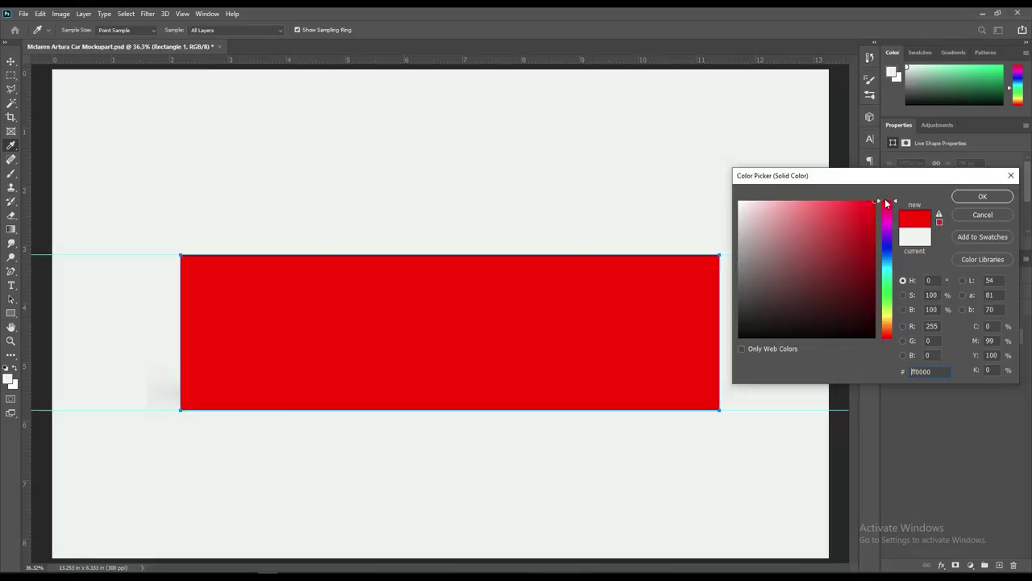
pyautogui.click(985, 196)
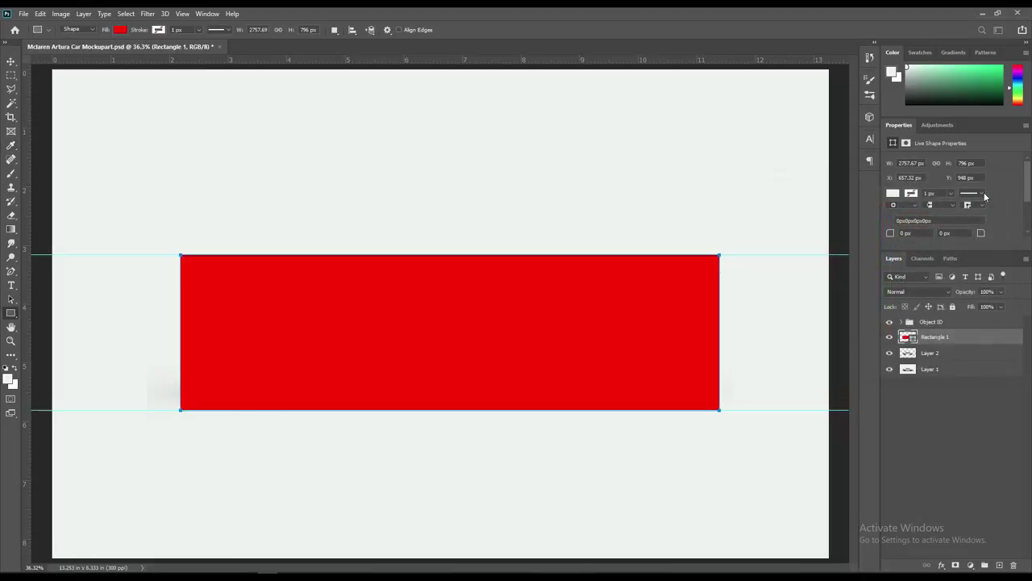
pyautogui.rightClick(953, 338)
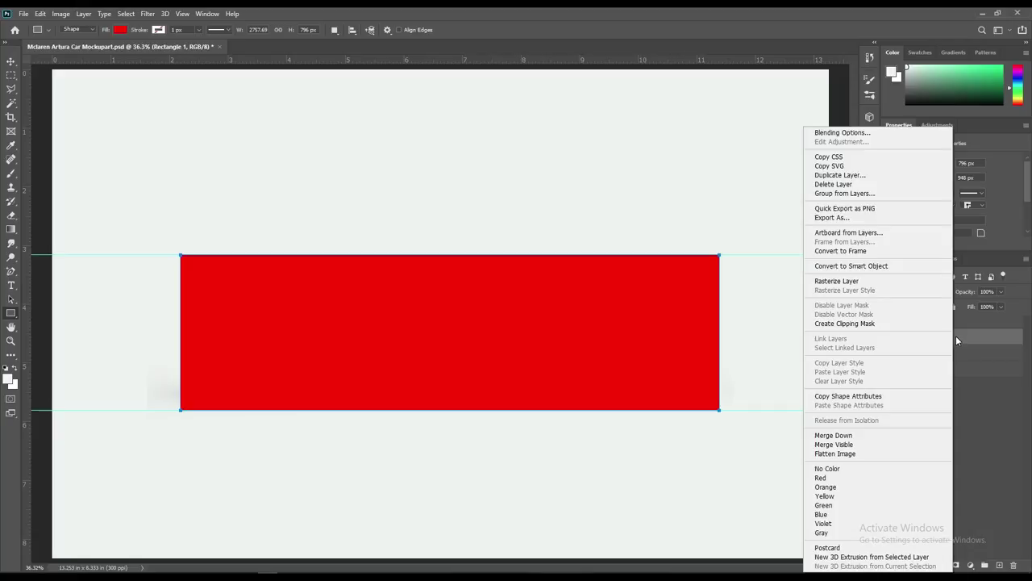
# Step: Convert Rectangle 1 to a smart object and mask it to the Shape 1 body outline
pyautogui.click(892, 266)
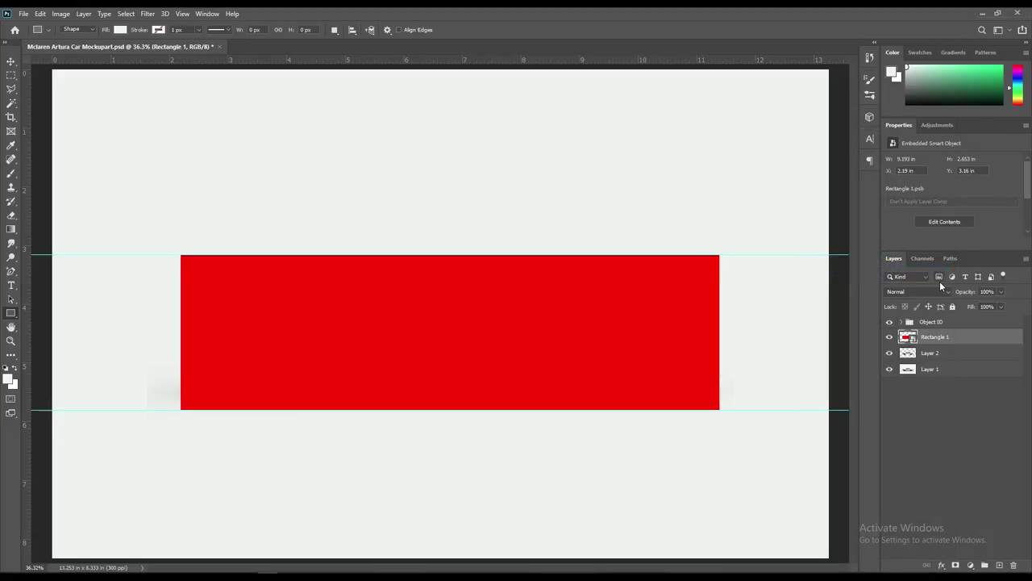
pyautogui.click(901, 322)
pyautogui.keyDown('ctrl'); pyautogui.click(941, 386); pyautogui.keyUp('ctrl')
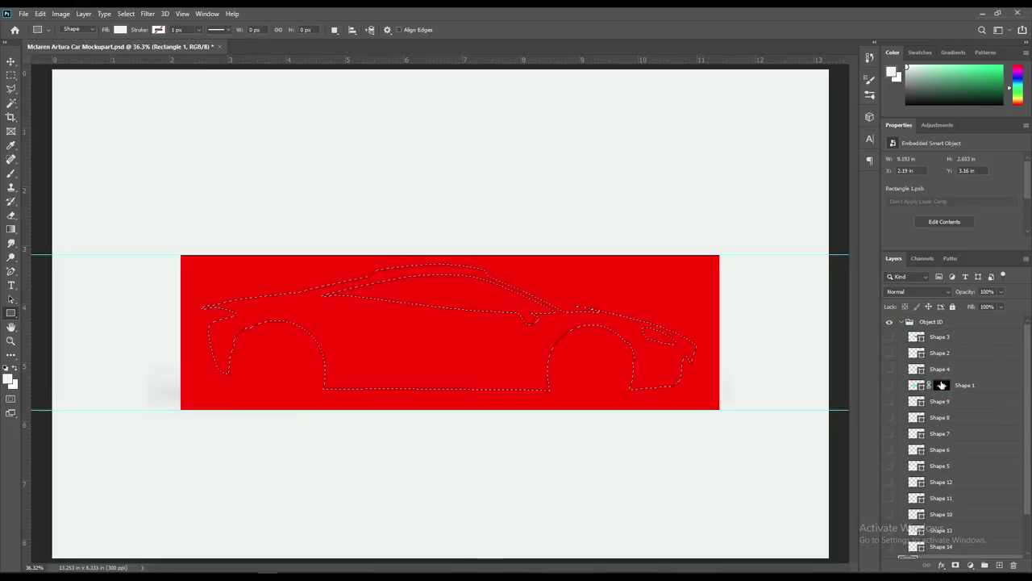
pyautogui.click(901, 322)
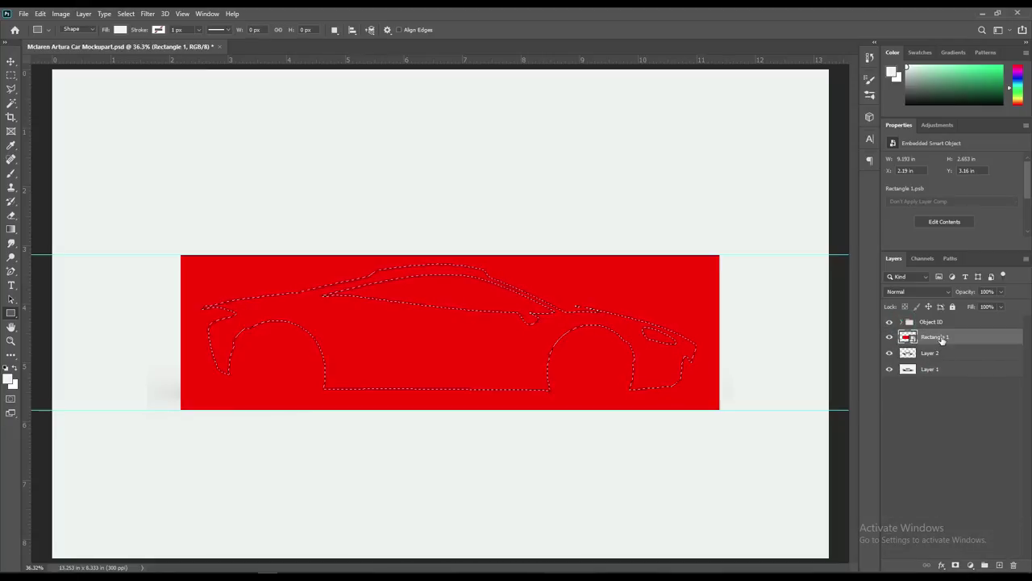
pyautogui.click(955, 564)
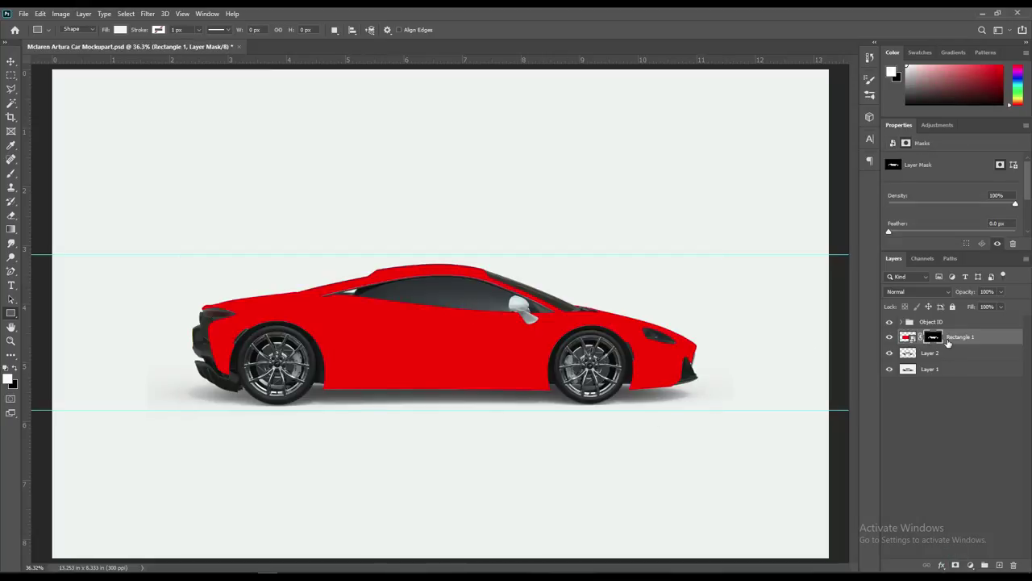
# Step: Expand the Object ID group and load the front vent and Shape 2 outlines as a selection
pyautogui.click(929, 388)
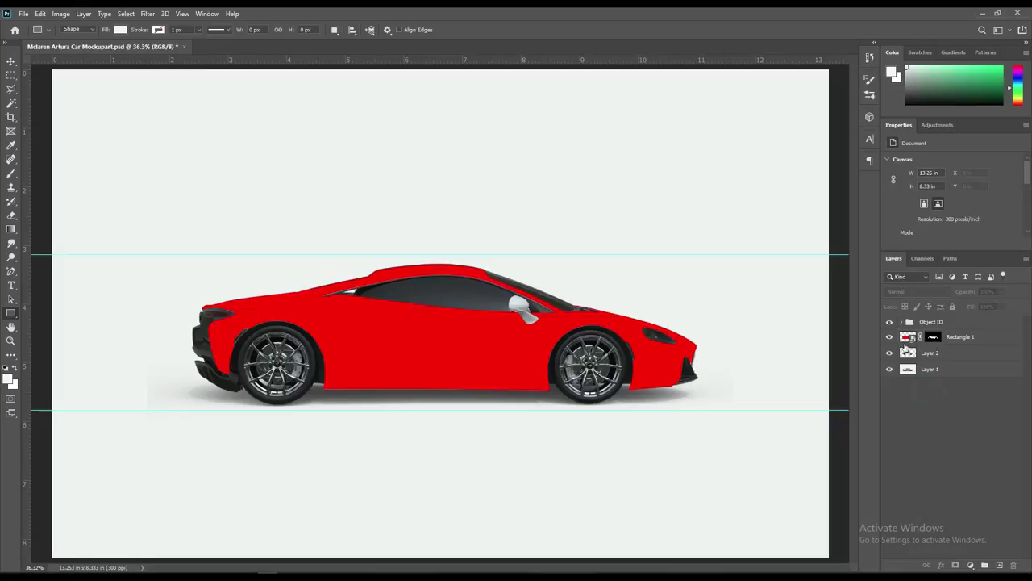
pyautogui.click(902, 322)
pyautogui.keyDown('ctrl'); pyautogui.click(922, 369); pyautogui.keyUp('ctrl')
pyautogui.keyDown('ctrl'); pyautogui.click(921, 355); pyautogui.keyUp('ctrl')
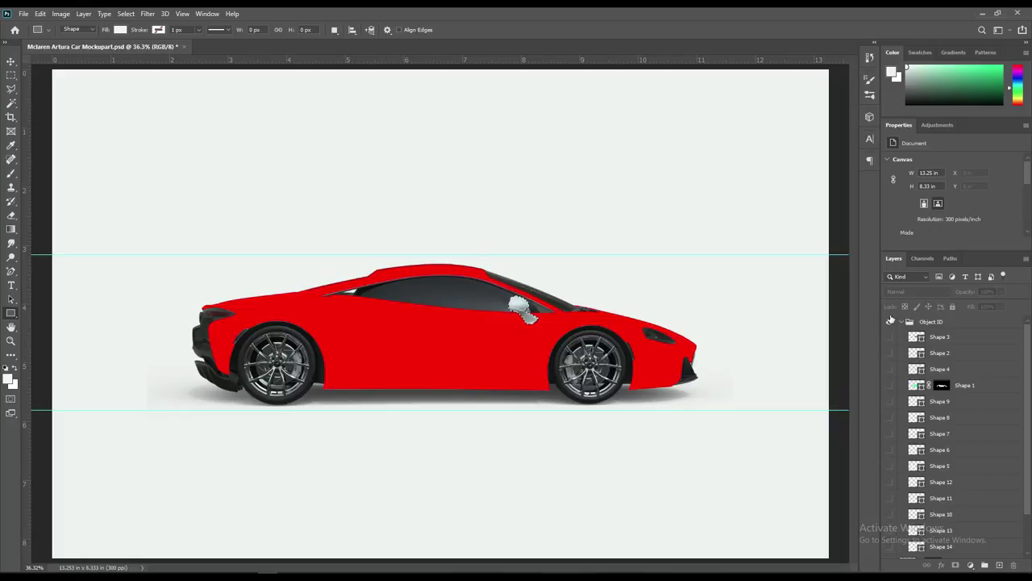
# Step: Add a Solid Color fill layer above Rectangle 1 using the car's sampled red (ff0000)
pyautogui.click(902, 321)
pyautogui.click(961, 336)
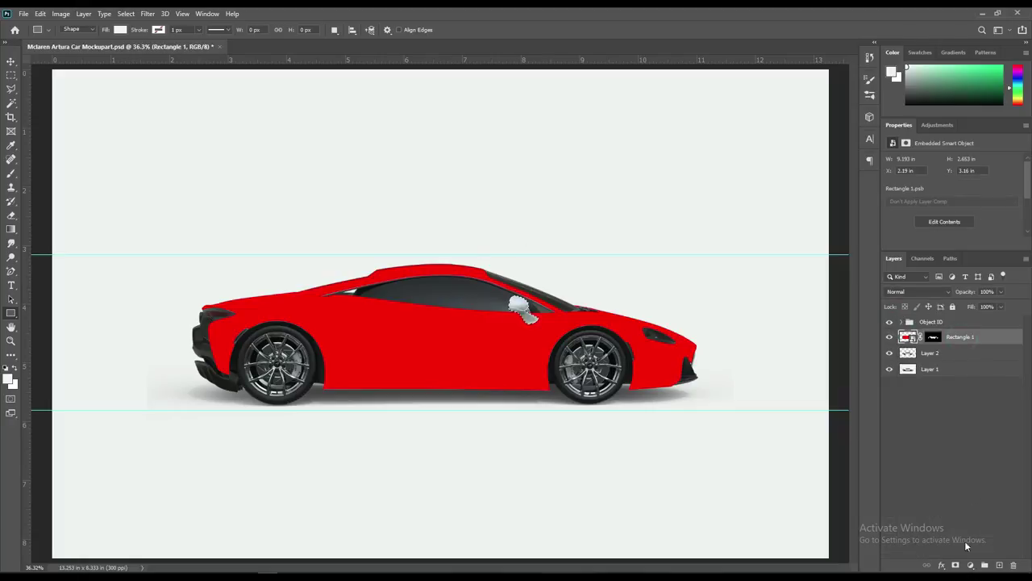
pyautogui.click(970, 566)
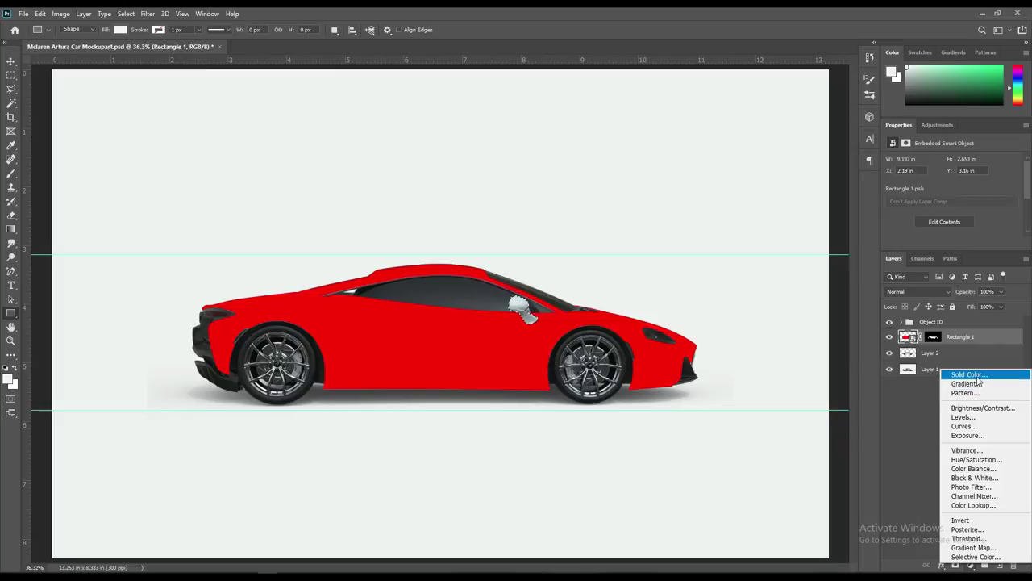
pyautogui.click(975, 373)
pyautogui.click(518, 337)
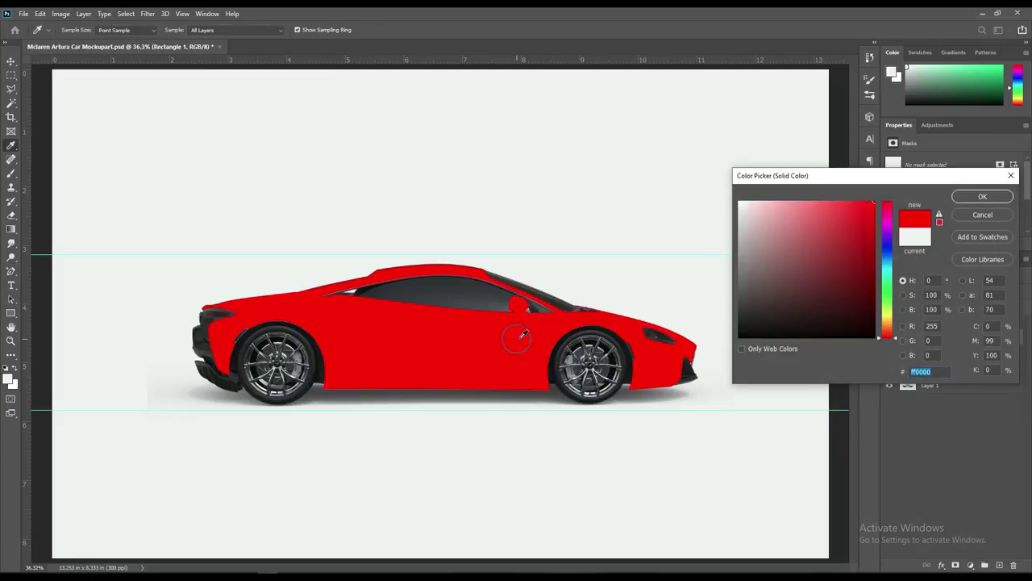
pyautogui.click(972, 196)
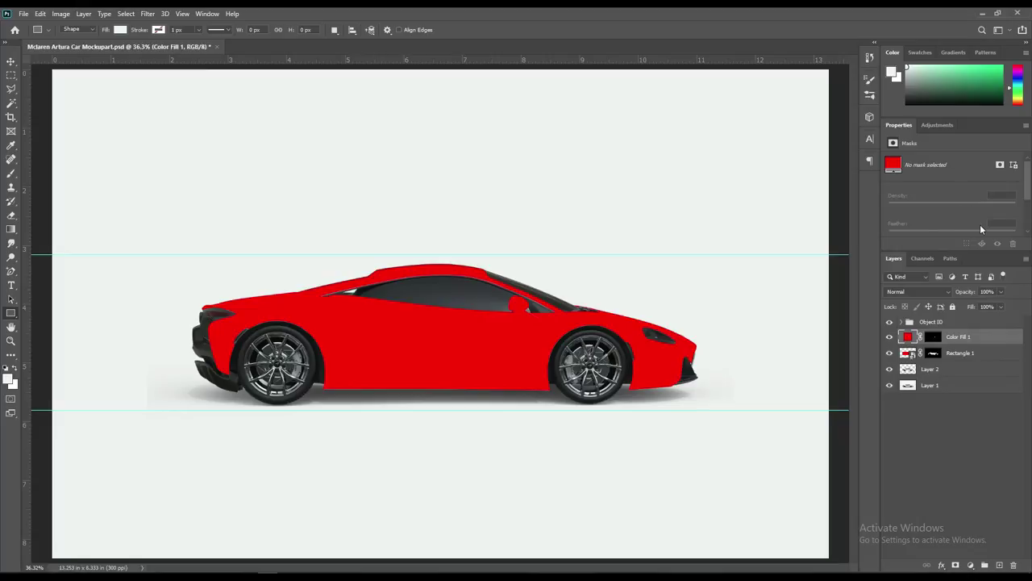
# Step: With the Move tool, drag the upper and lower horizontal guides off the canvas
pyautogui.click(11, 61)
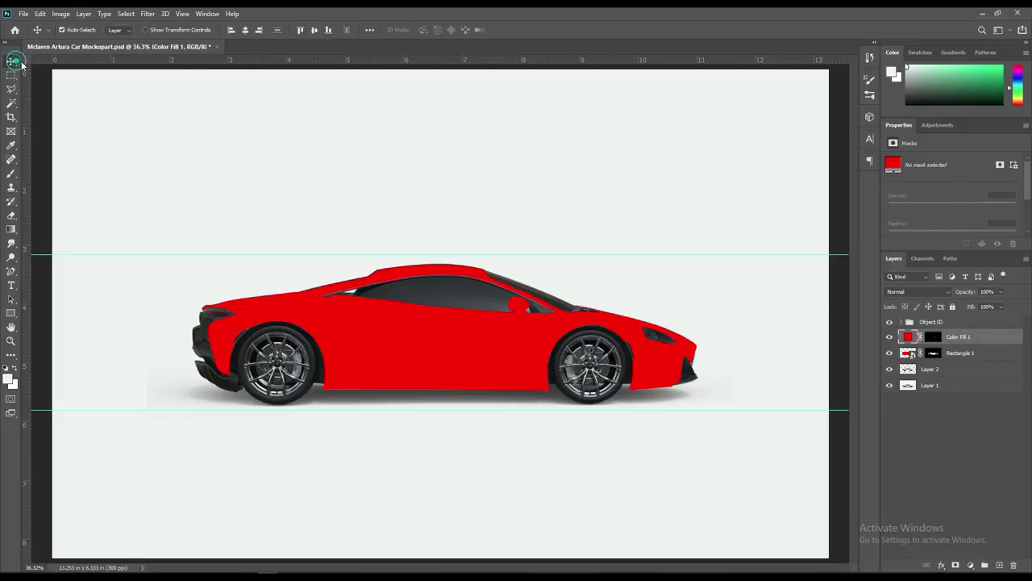
pyautogui.moveTo(506, 252); pyautogui.dragTo(546, 45)
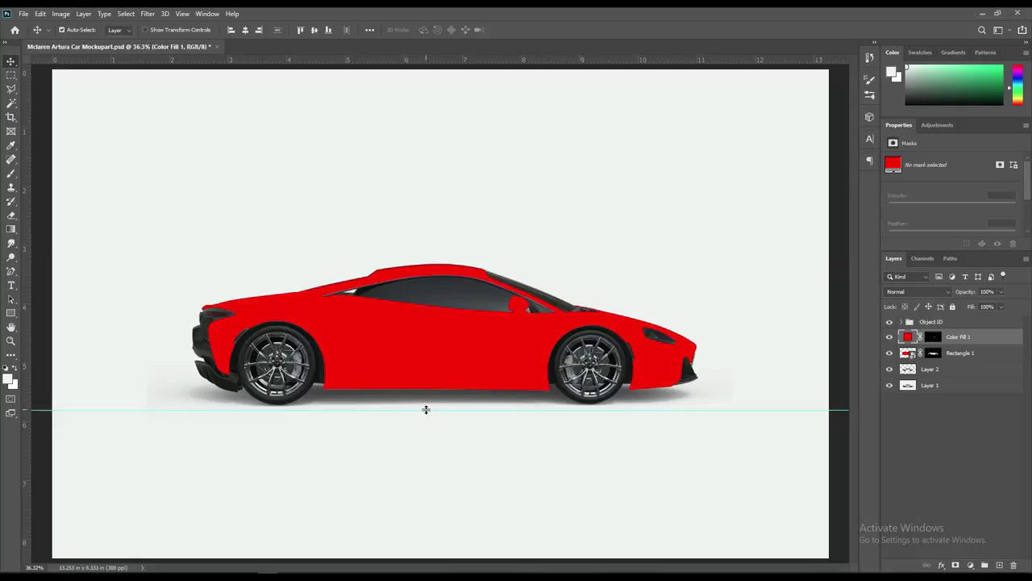
pyautogui.moveTo(426, 411); pyautogui.dragTo(427, 569)
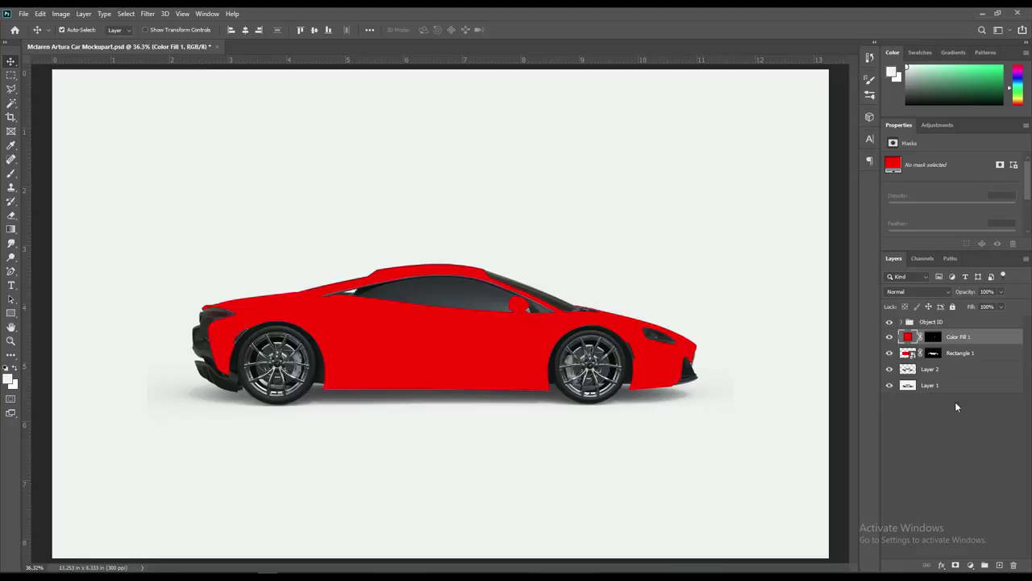
# Step: Recolour Color Fill 1 to yellow-green #e4ff00 and sample it as the foreground colour
pyautogui.doubleClick(908, 338)
pyautogui.moveTo(890, 329); pyautogui.dragTo(891, 316)
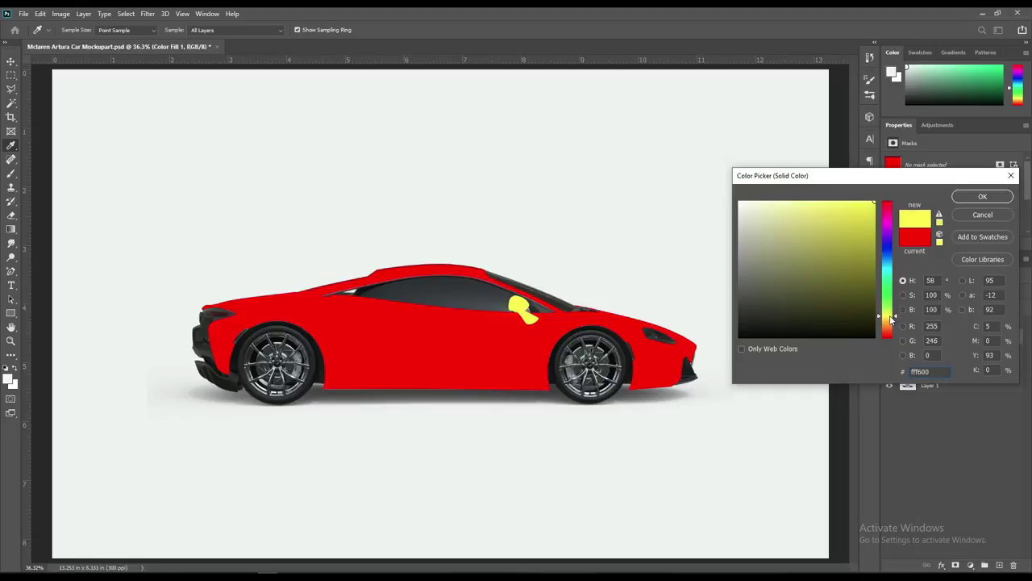
pyautogui.click(979, 197)
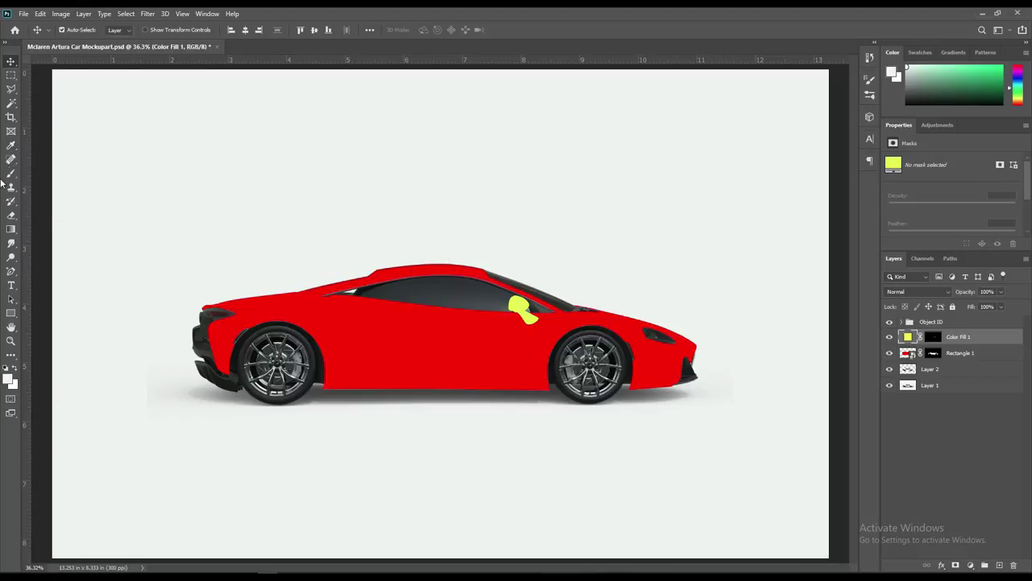
pyautogui.click(10, 146)
pyautogui.click(526, 300)
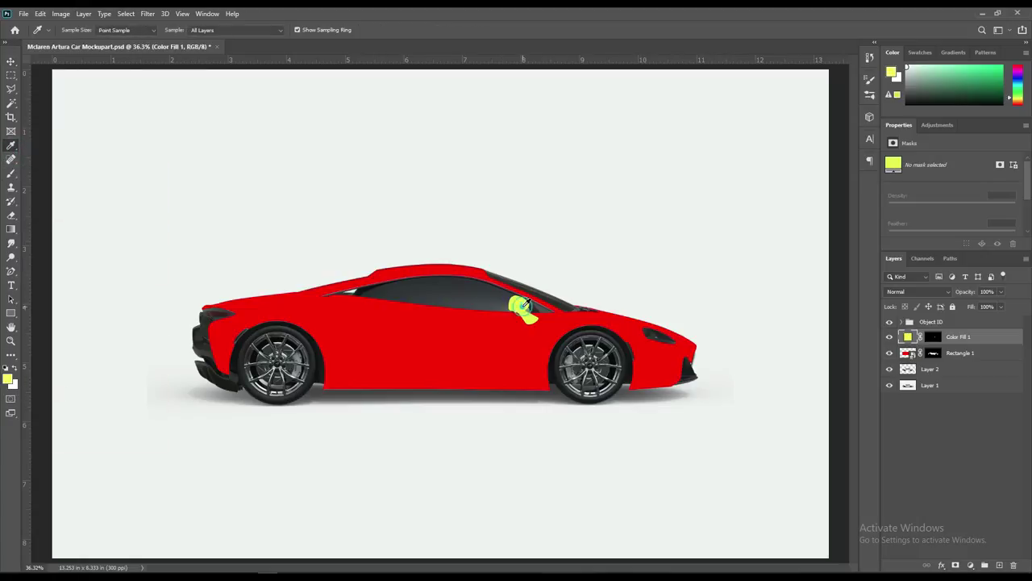
# Step: Recolour the shape inside the Rectangle 1 smart object to the #e4ff00 foreground and return to the mockup
pyautogui.click(8, 378)
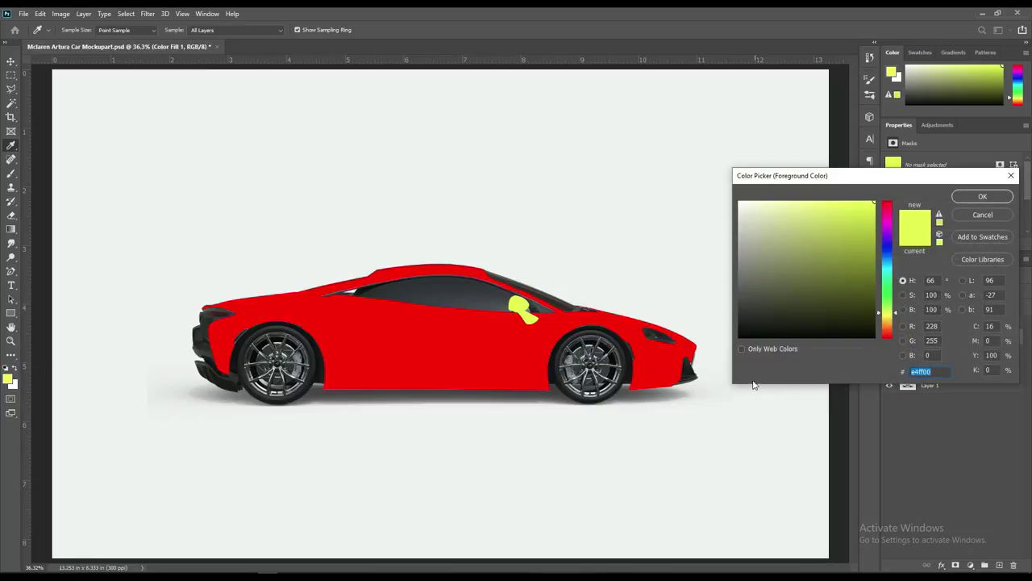
pyautogui.click(976, 197)
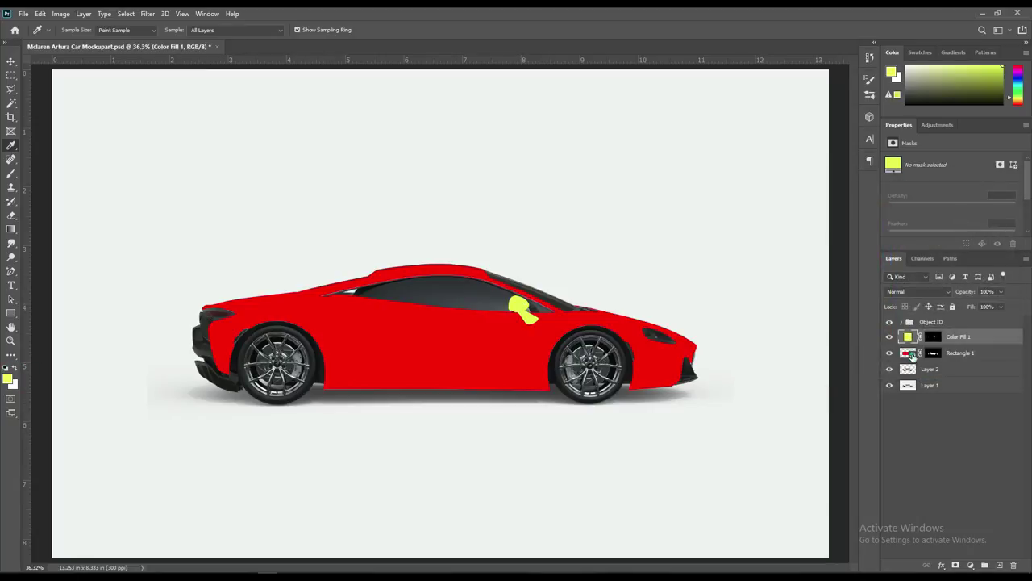
pyautogui.doubleClick(907, 354)
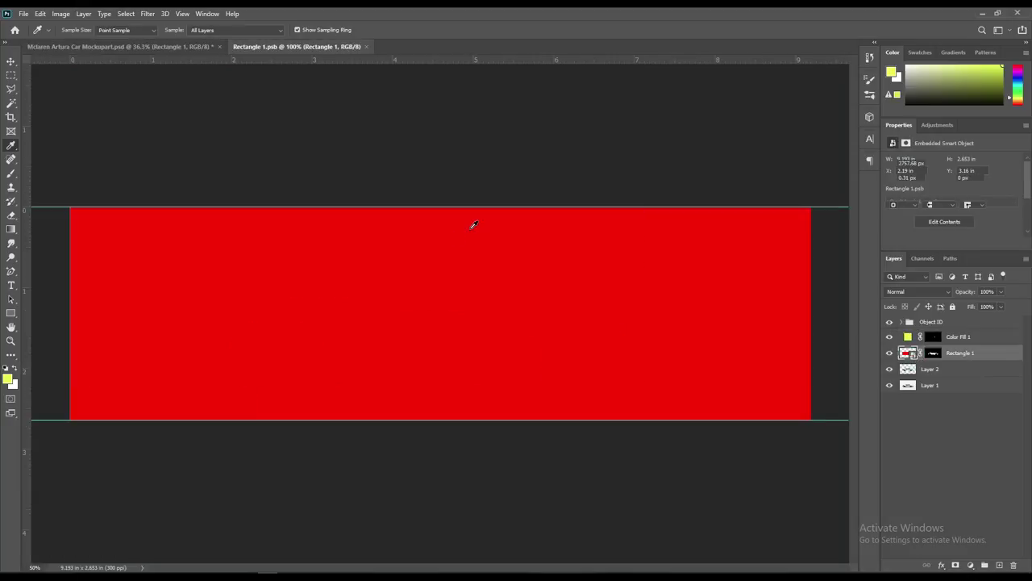
pyautogui.click(10, 63)
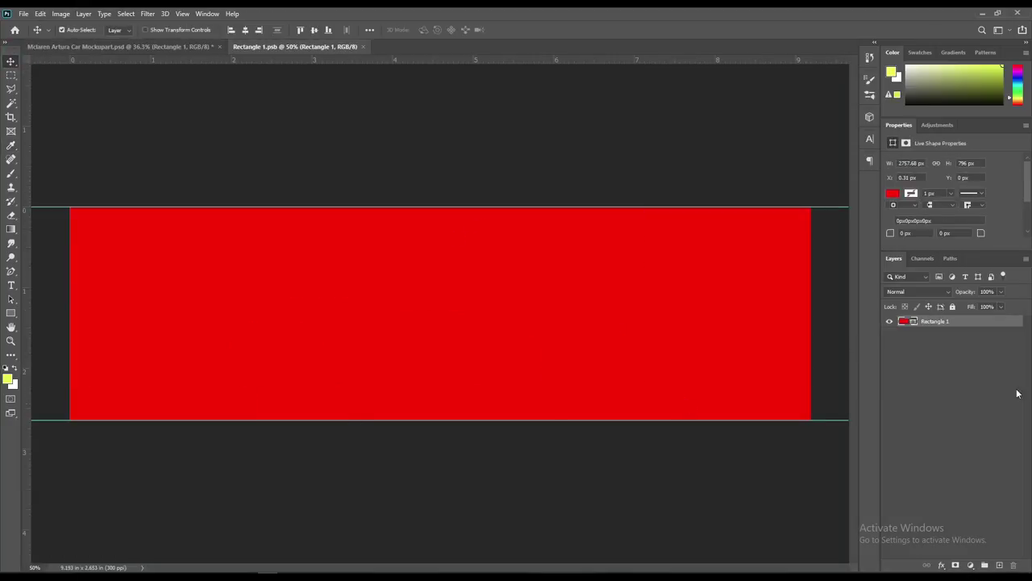
pyautogui.doubleClick(915, 323)
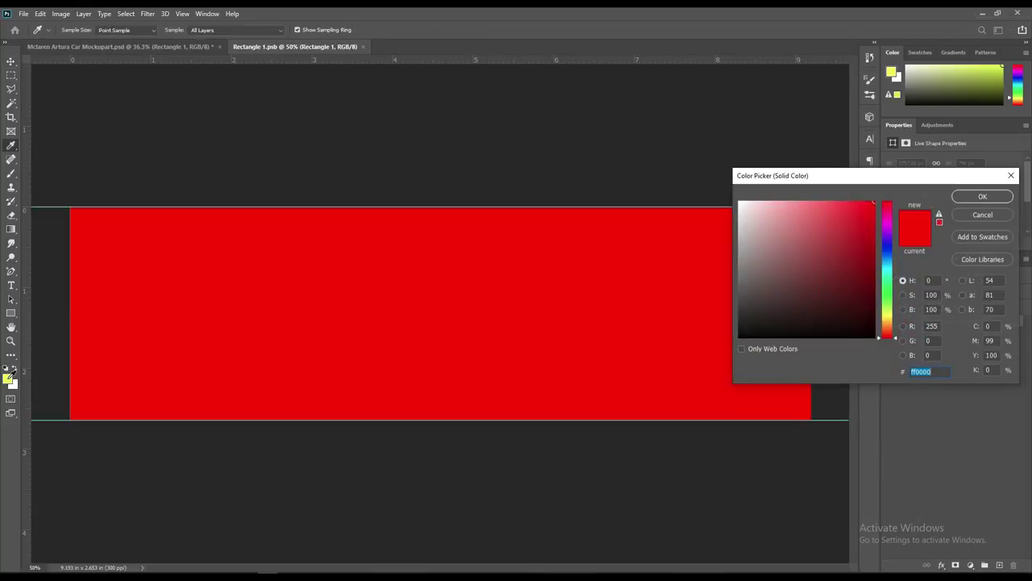
pyautogui.click(10, 377)
pyautogui.click(970, 197)
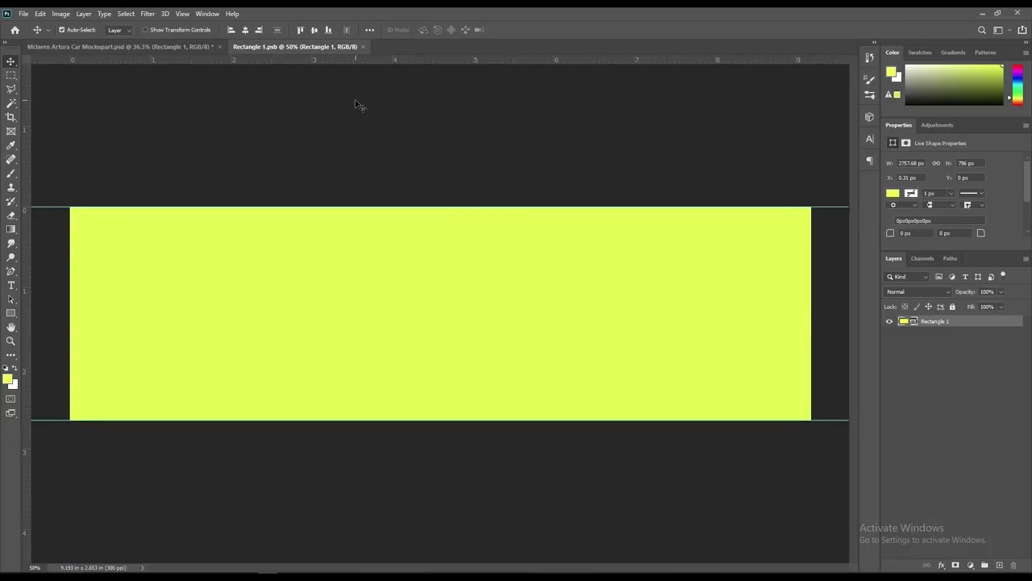
pyautogui.click(173, 47)
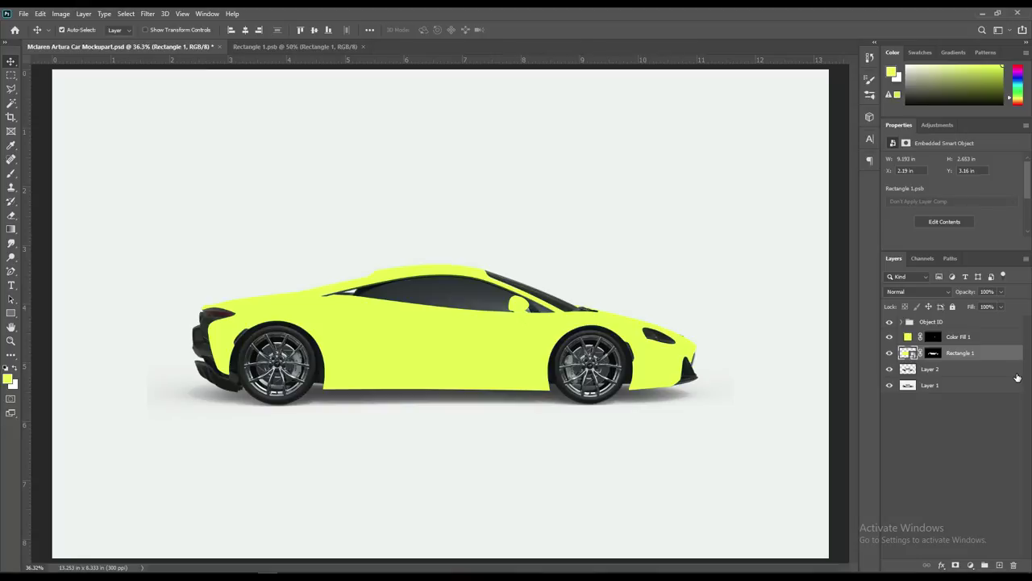
# Step: Add a green Solid Color fill layer, Color Fill 2, above Layer 1
pyautogui.click(934, 410)
pyautogui.click(939, 387)
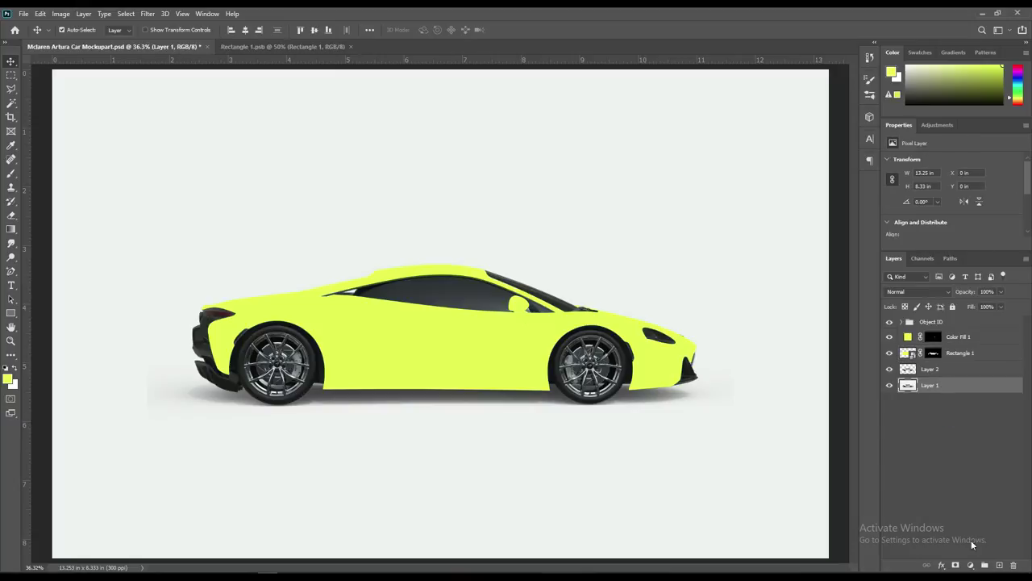
pyautogui.click(969, 565)
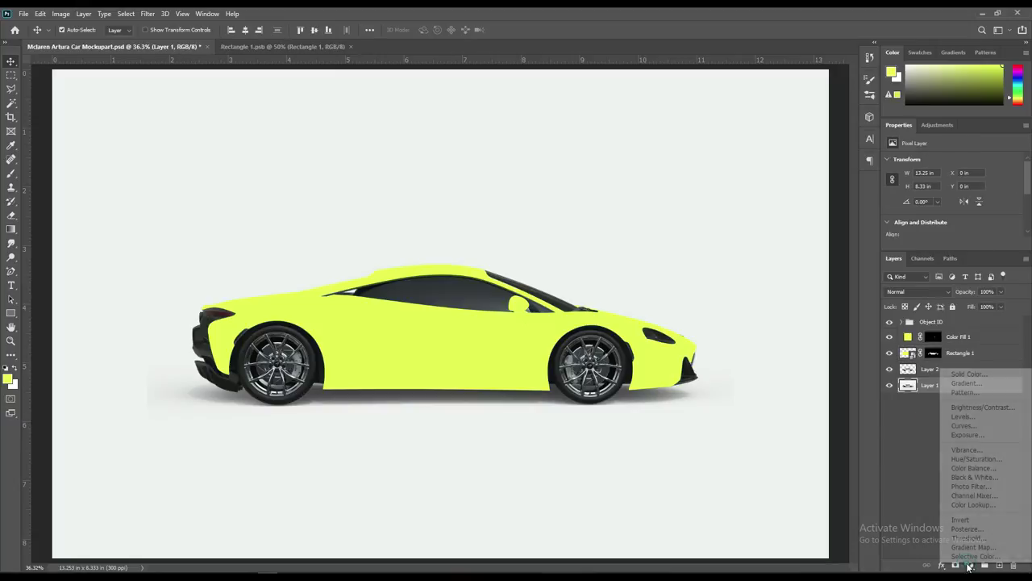
pyautogui.click(976, 376)
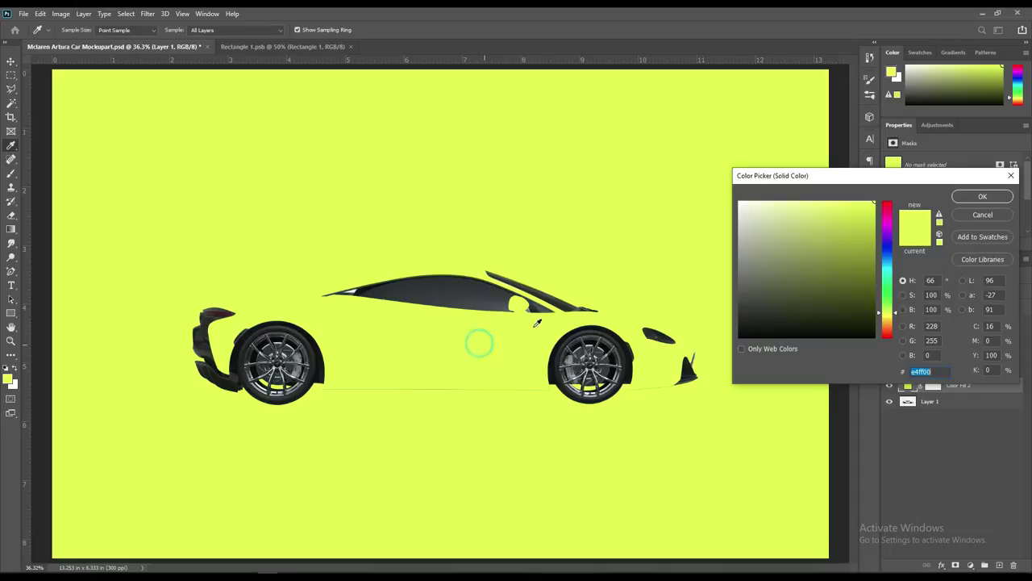
pyautogui.moveTo(887, 312); pyautogui.dragTo(889, 307)
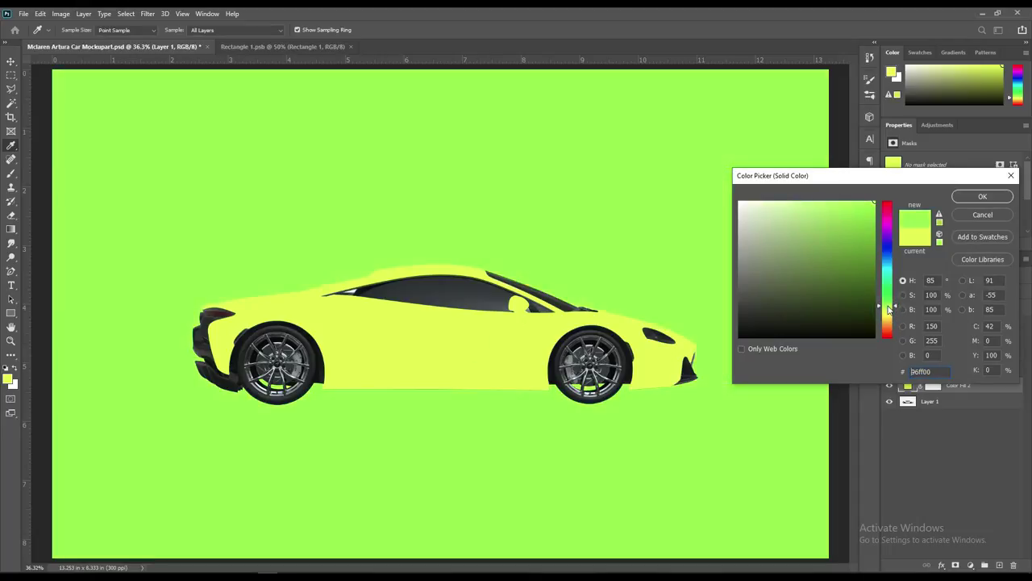
pyautogui.click(977, 196)
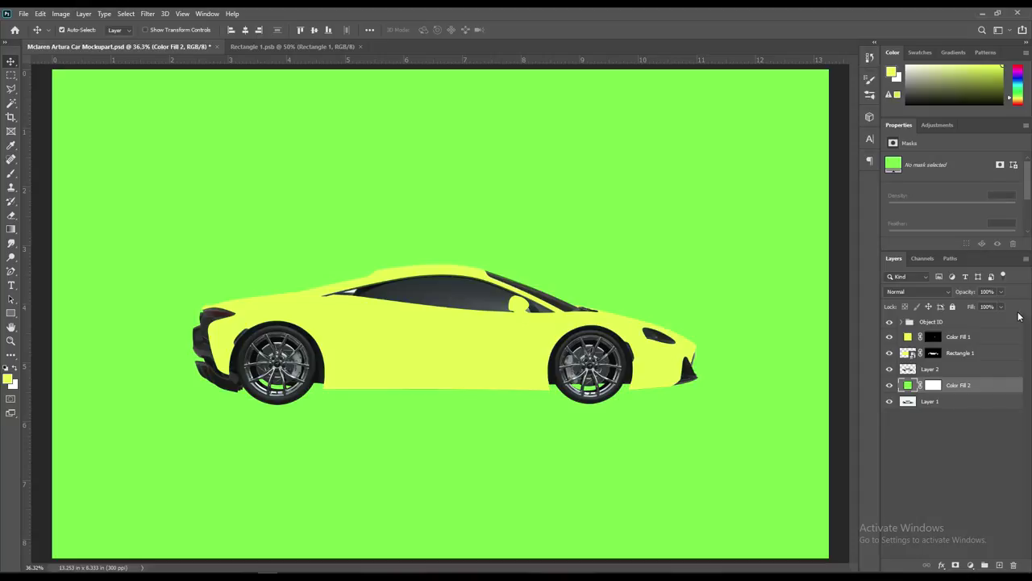
# Step: Set Color Fill 2 to Linear Burn and adjust its colour to #baff00
pyautogui.click(932, 293)
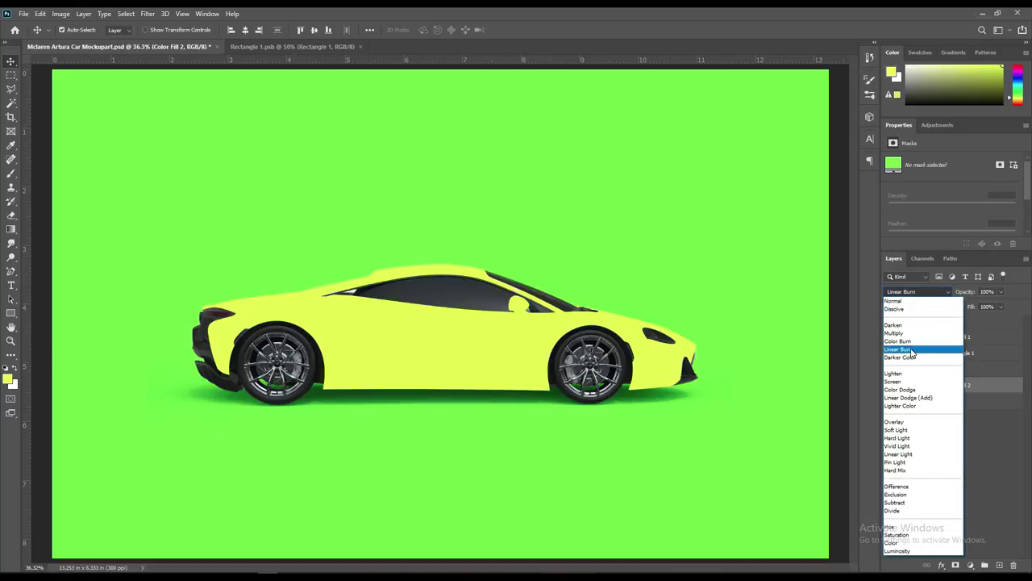
pyautogui.click(911, 349)
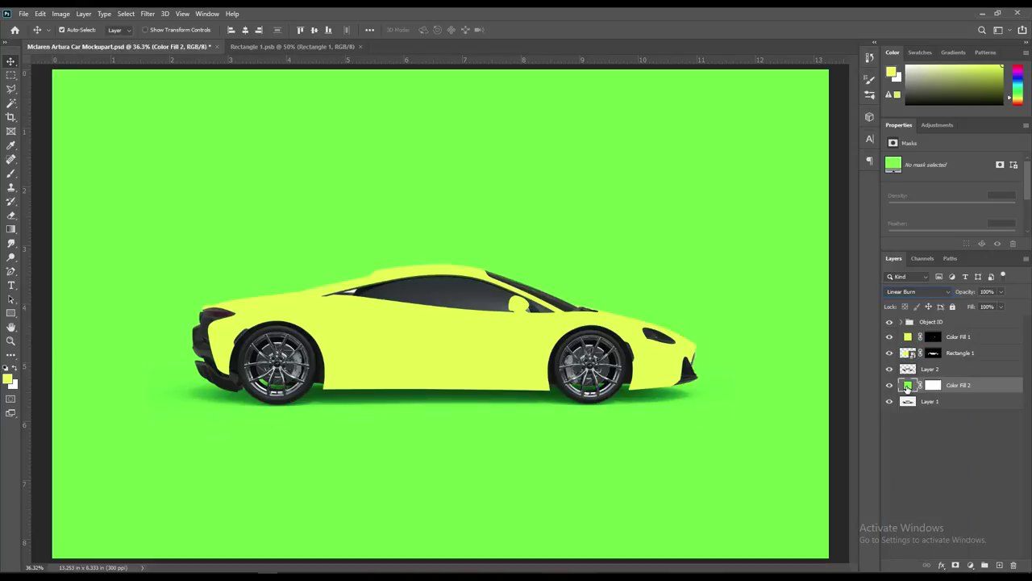
pyautogui.doubleClick(907, 386)
pyautogui.moveTo(888, 318); pyautogui.dragTo(887, 313)
pyautogui.write('baff00')
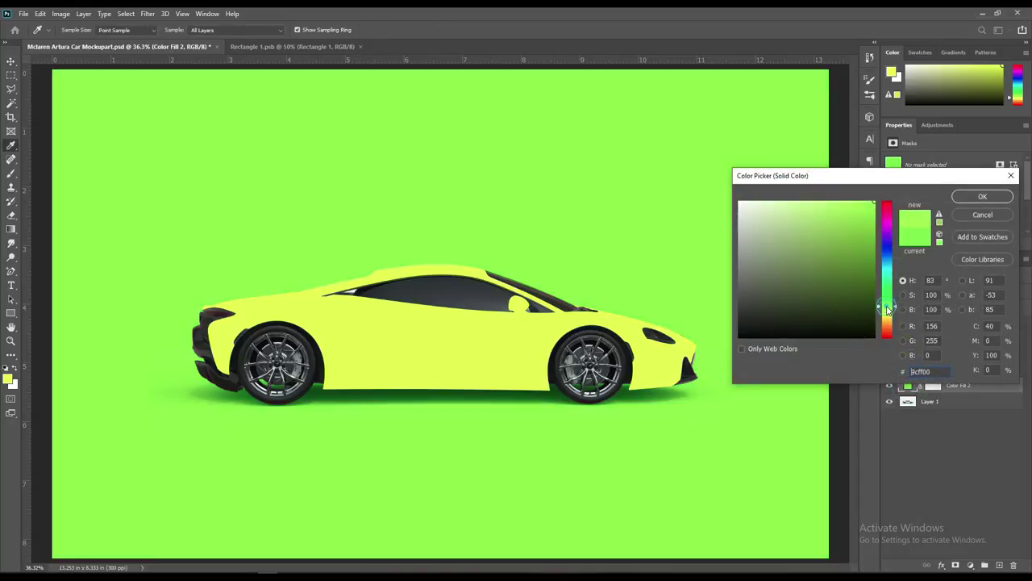
pyautogui.click(977, 199)
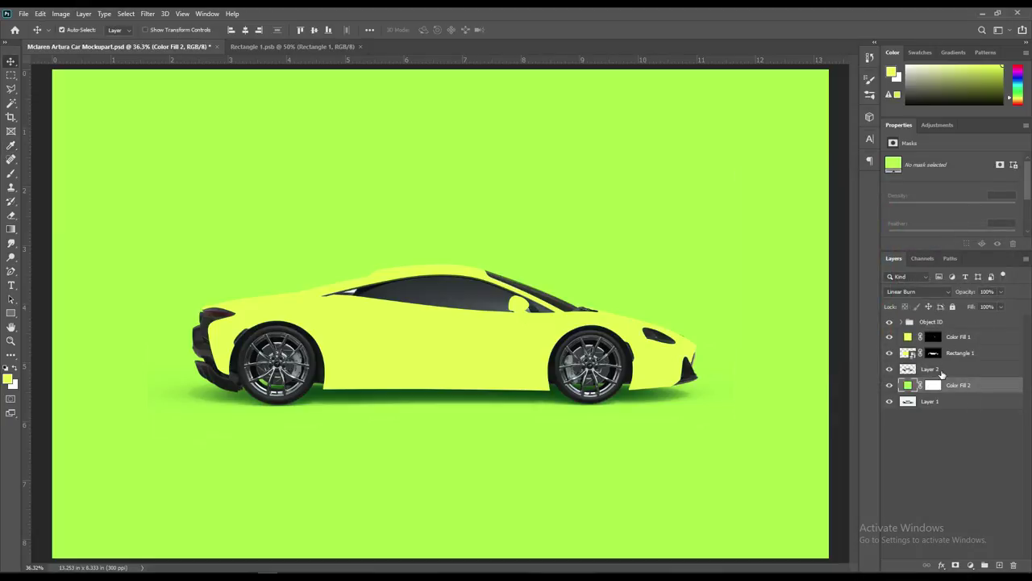
pyautogui.click(940, 371)
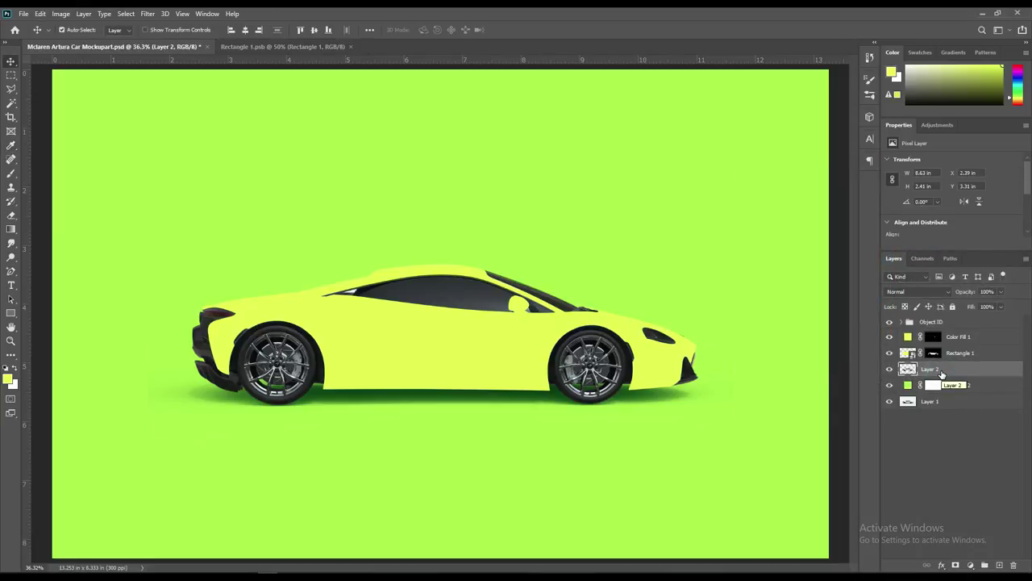
# Step: Copy Layer 2's car body to Layer 3 above Color Fill 1, duplicate it twice, and select all three
pyautogui.keyDown('ctrl'); pyautogui.click(933, 355); pyautogui.keyUp('ctrl')
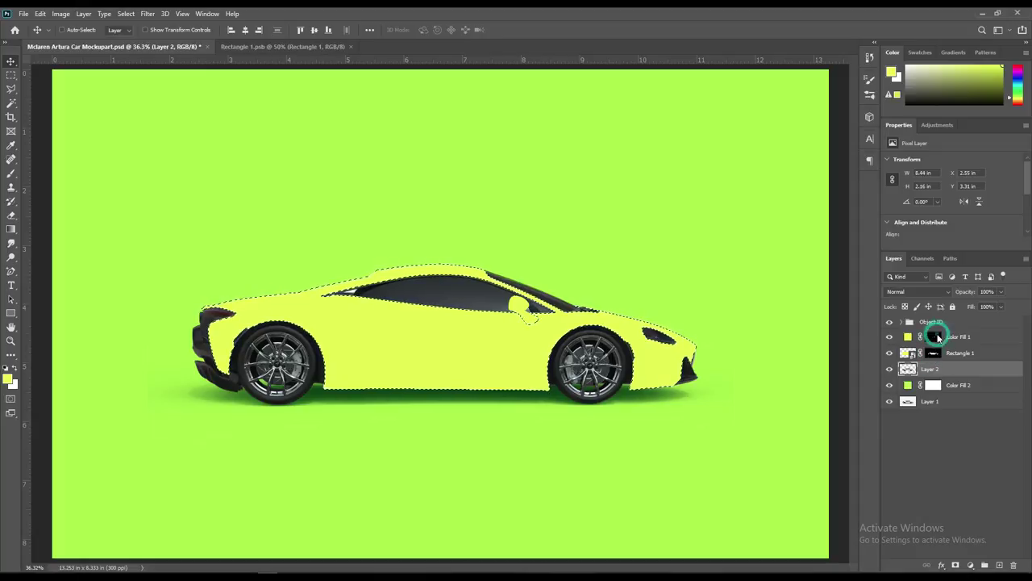
pyautogui.hotkey('ctrl', 'j')
pyautogui.press('ctrl')
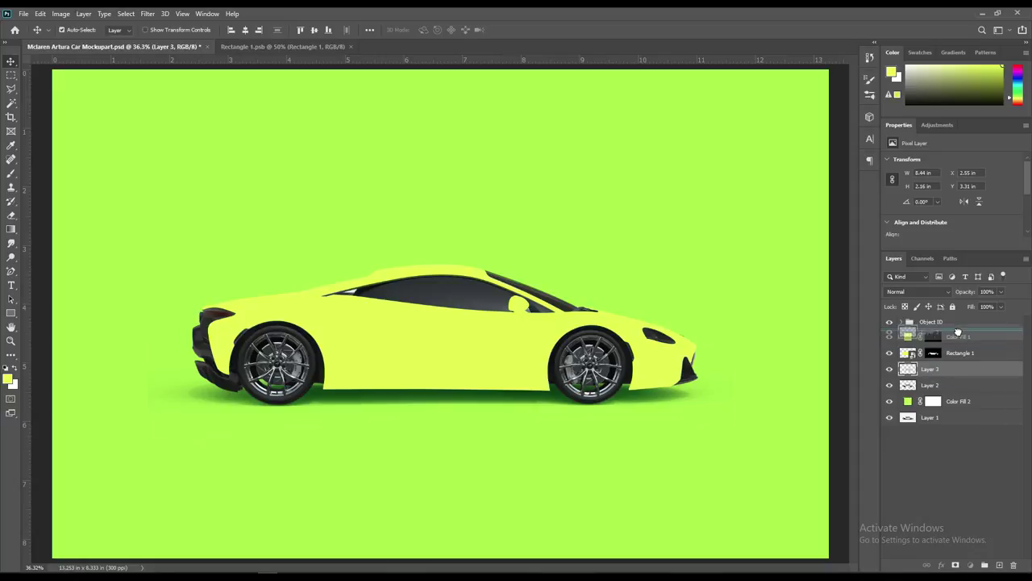
pyautogui.moveTo(940, 371); pyautogui.dragTo(959, 336)
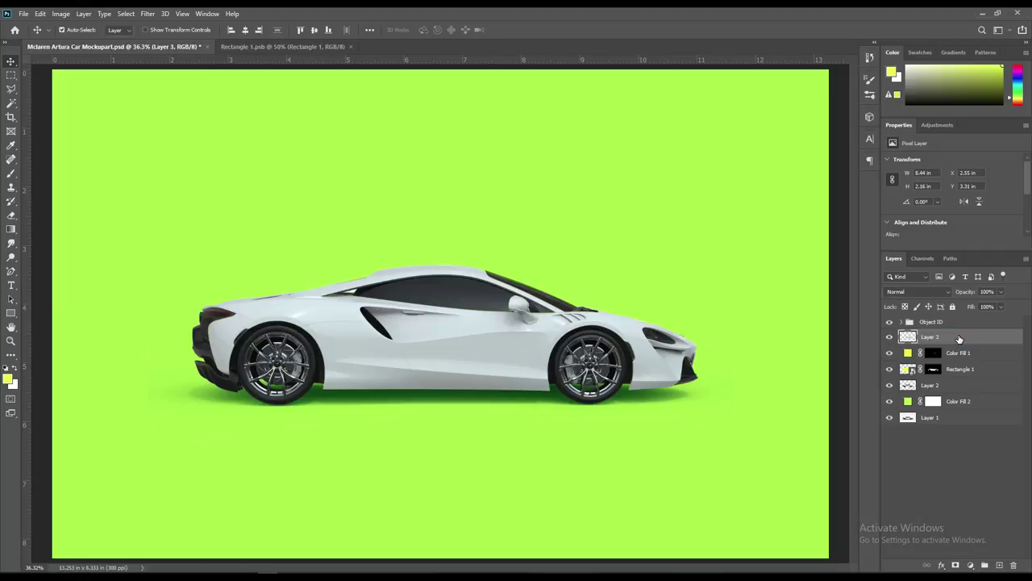
pyautogui.hotkey('ctrl', 'j')
pyautogui.hotkey('ctrl', 'j')
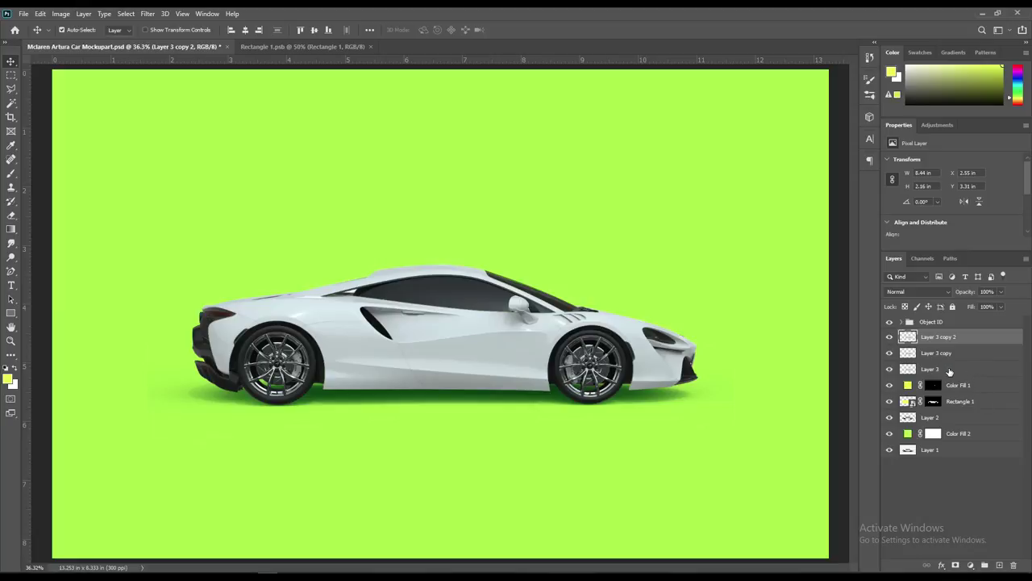
pyautogui.keyDown('shift'); pyautogui.click(950, 369); pyautogui.keyUp('shift')
# Step: Group the three car layers into a group named FX, expand it, and hide all three layers
pyautogui.moveTo(968, 369); pyautogui.dragTo(984, 564)
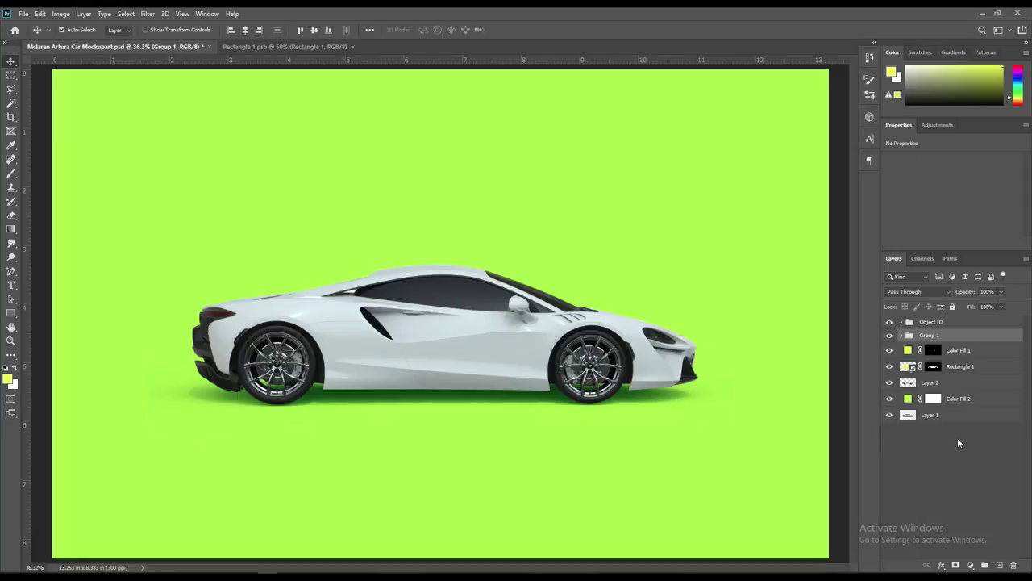
pyautogui.doubleClick(928, 335)
pyautogui.write('FX')
pyautogui.press('Return')
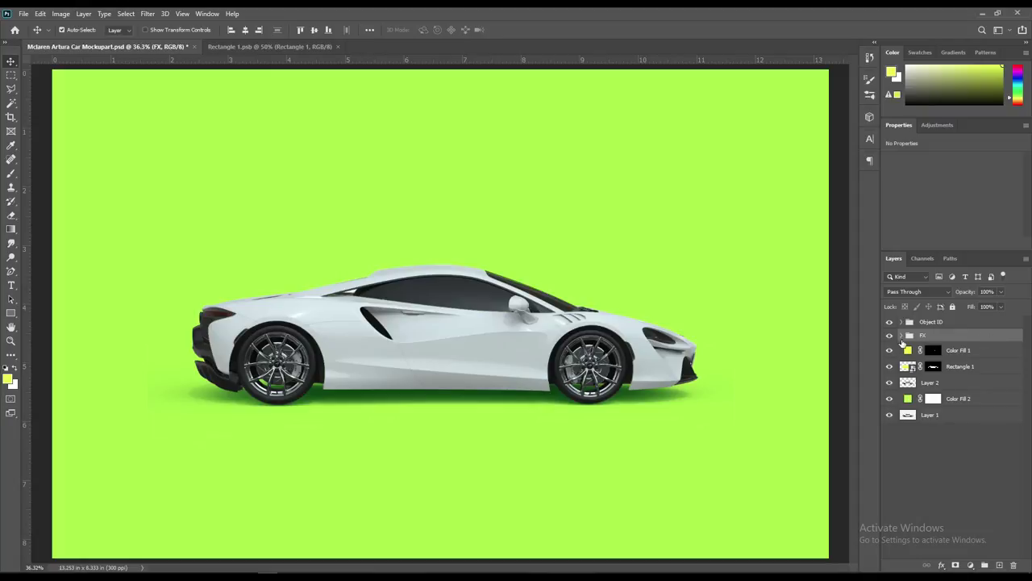
pyautogui.click(901, 336)
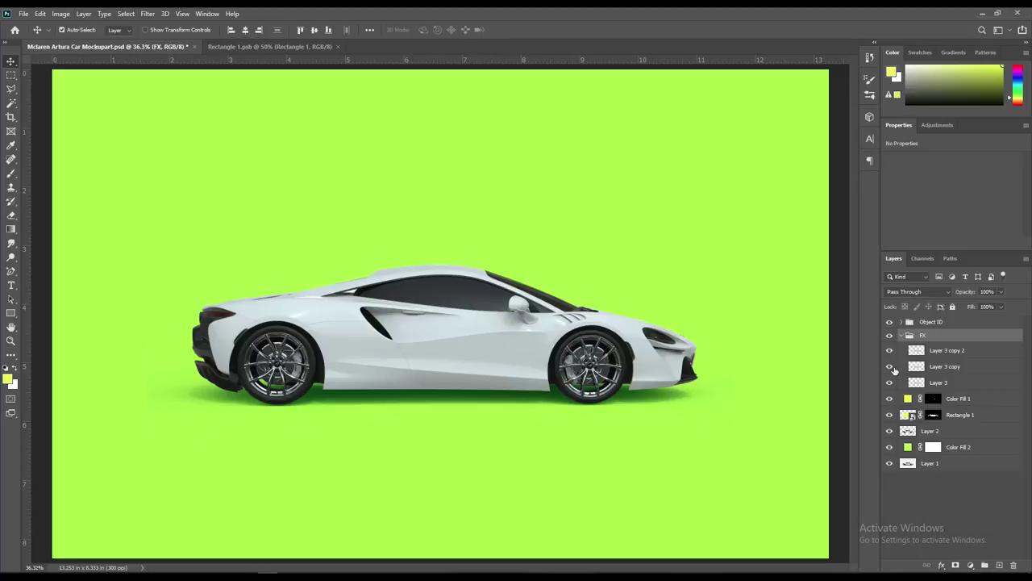
pyautogui.click(889, 366)
pyautogui.click(891, 382)
pyautogui.click(950, 350)
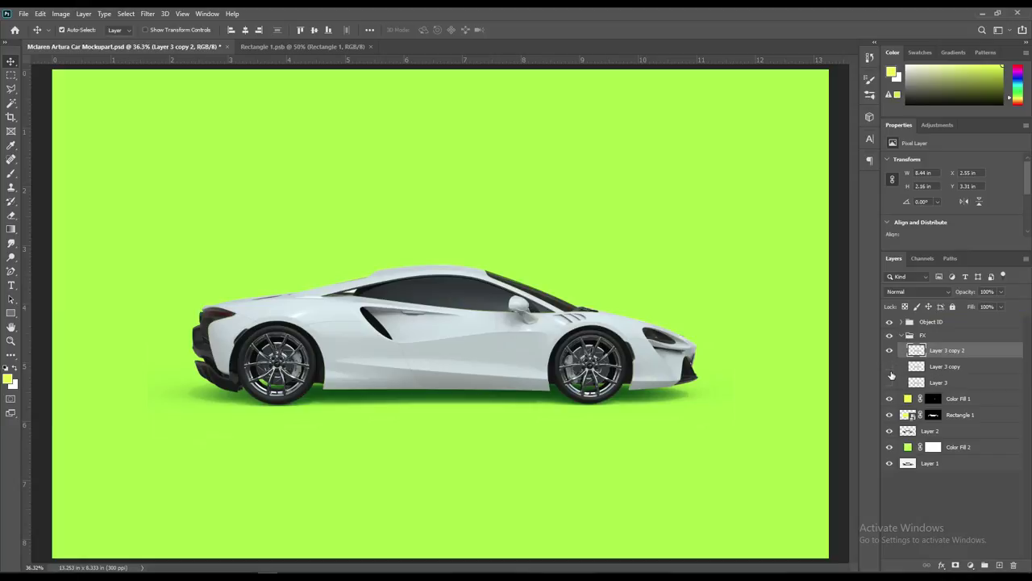
pyautogui.click(889, 350)
# Step: Rename the three car layers Shadow, Midtone and Light
pyautogui.doubleClick(940, 382)
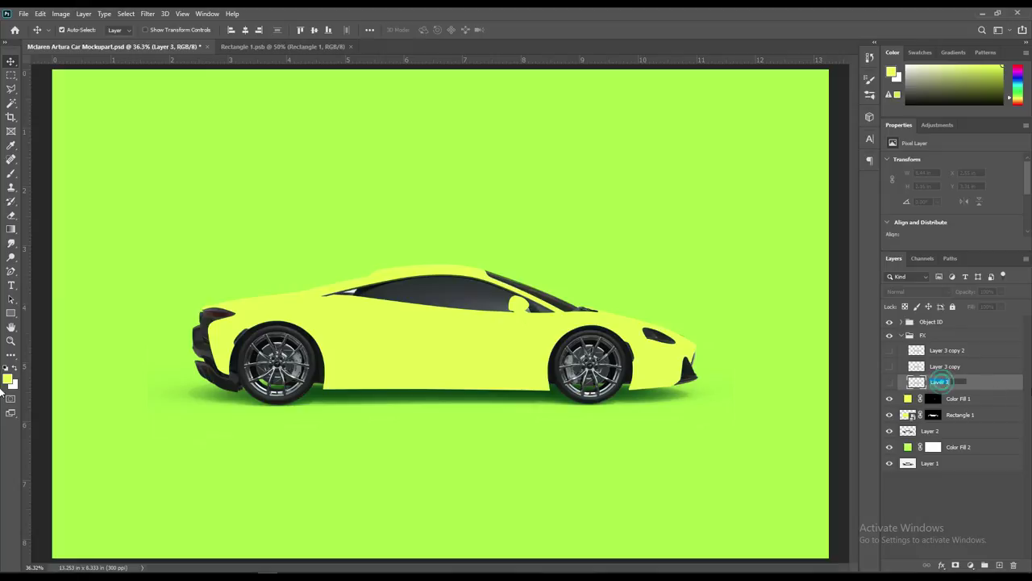
pyautogui.write('Shadow')
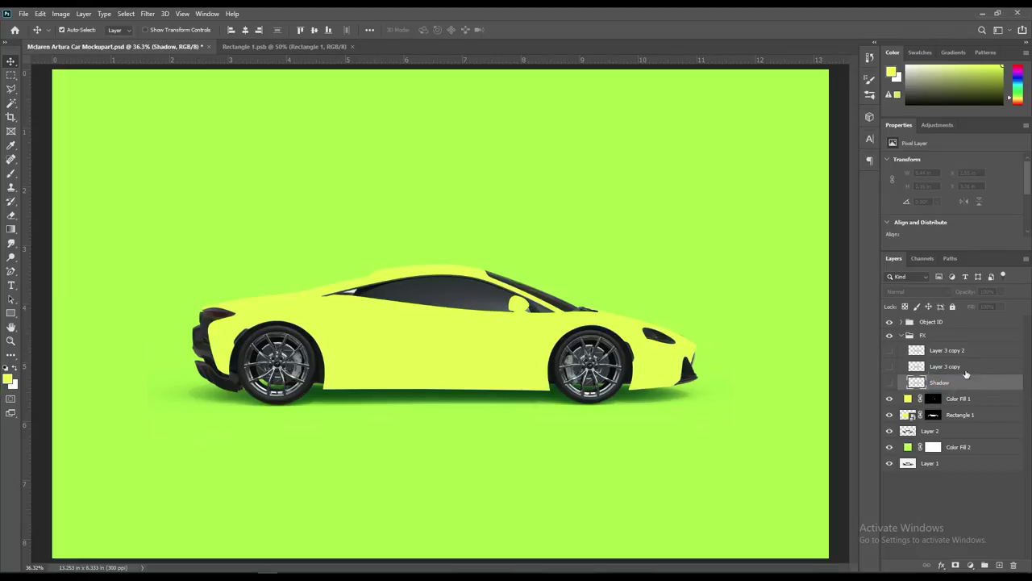
pyautogui.press('Tab')
pyautogui.write('M')
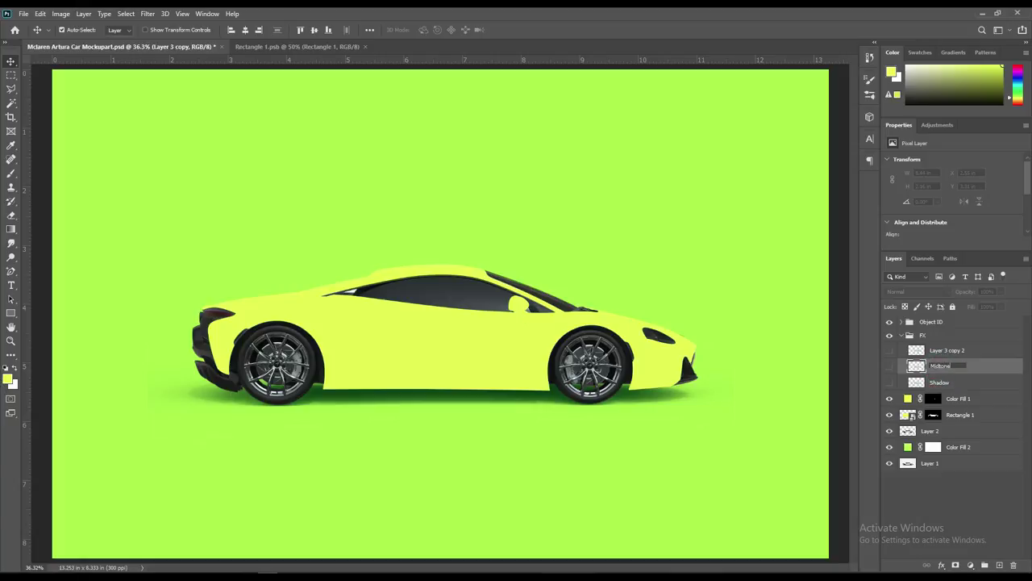
pyautogui.doubleClick(960, 349)
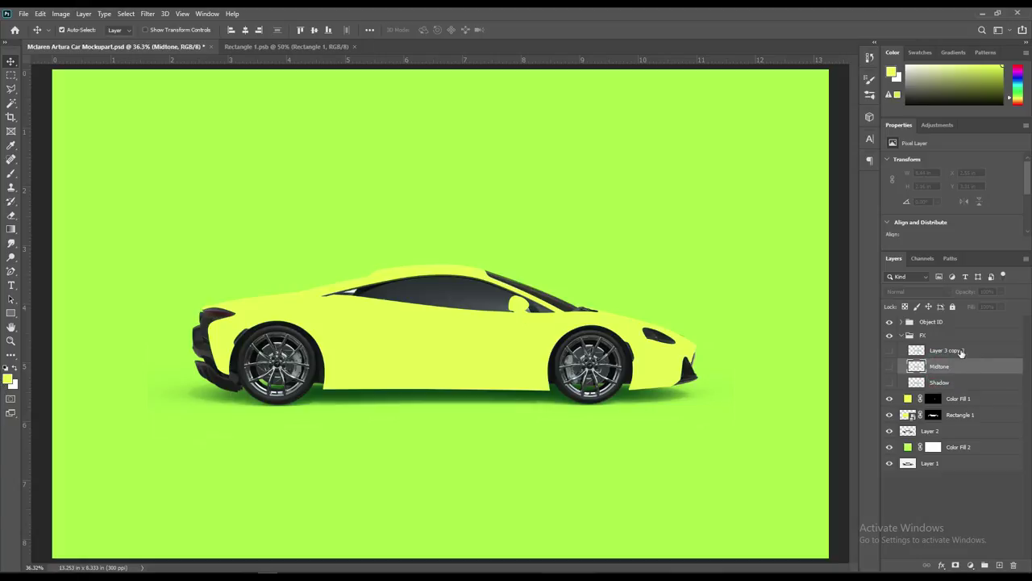
pyautogui.write('Light')
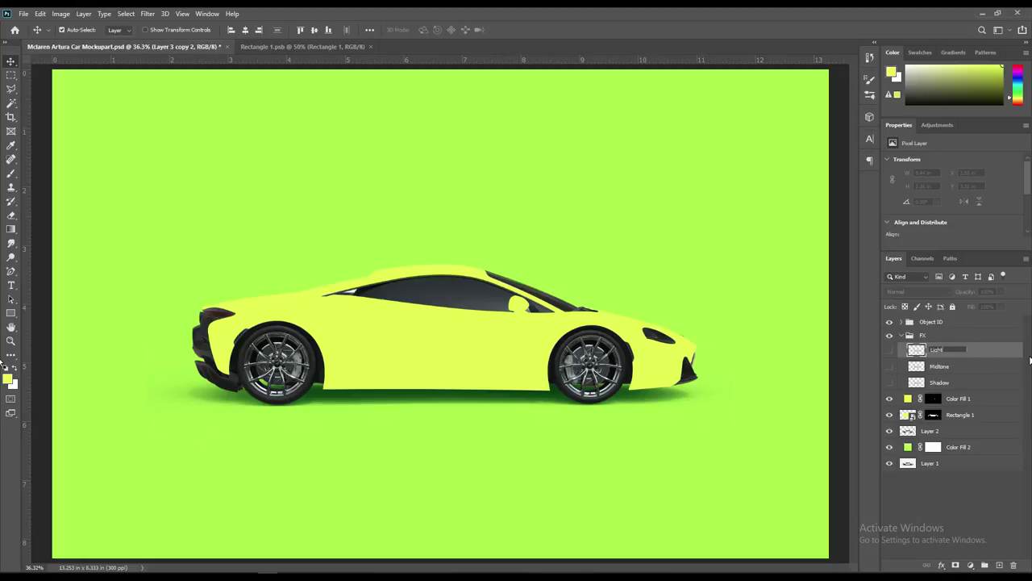
pyautogui.press('Return')
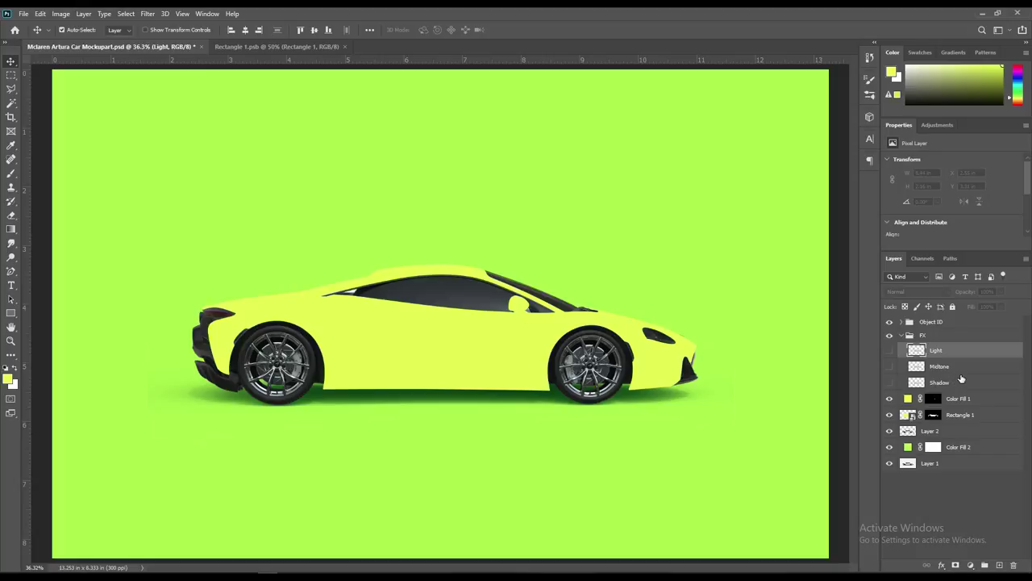
# Step: Show the Shadow layer and set its blend mode to Linear Burn
pyautogui.click(889, 382)
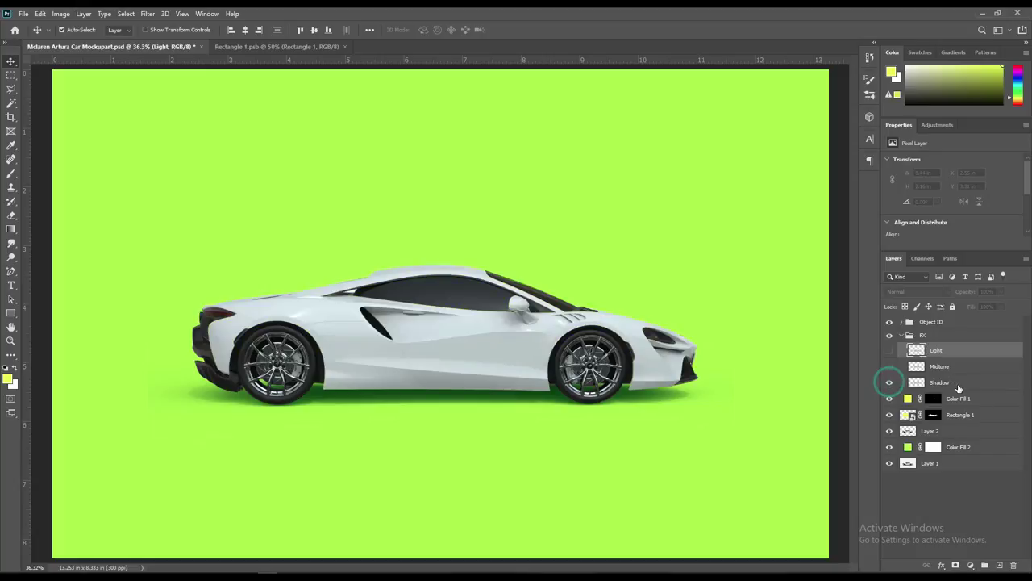
pyautogui.click(956, 383)
pyautogui.click(940, 294)
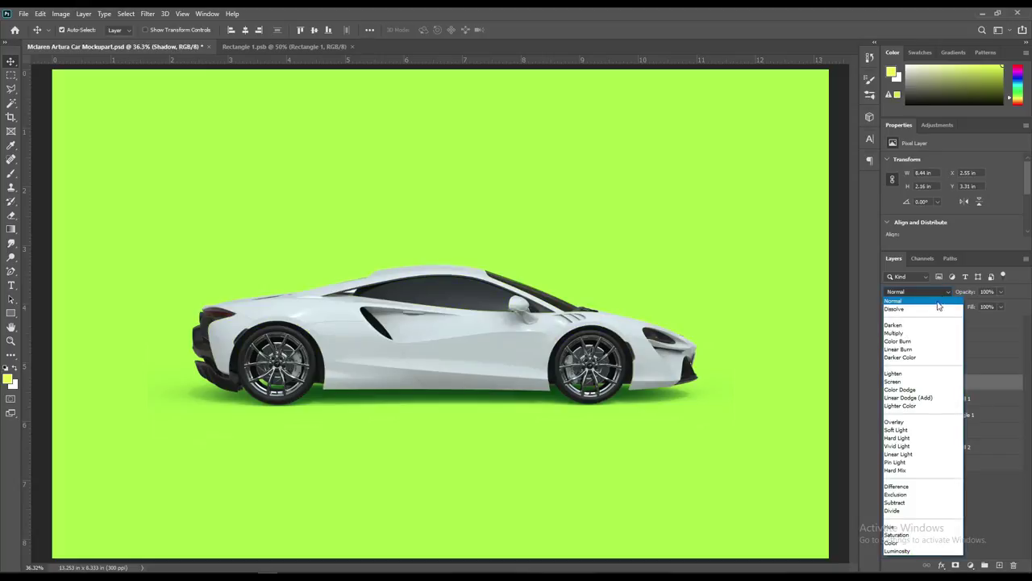
pyautogui.click(915, 351)
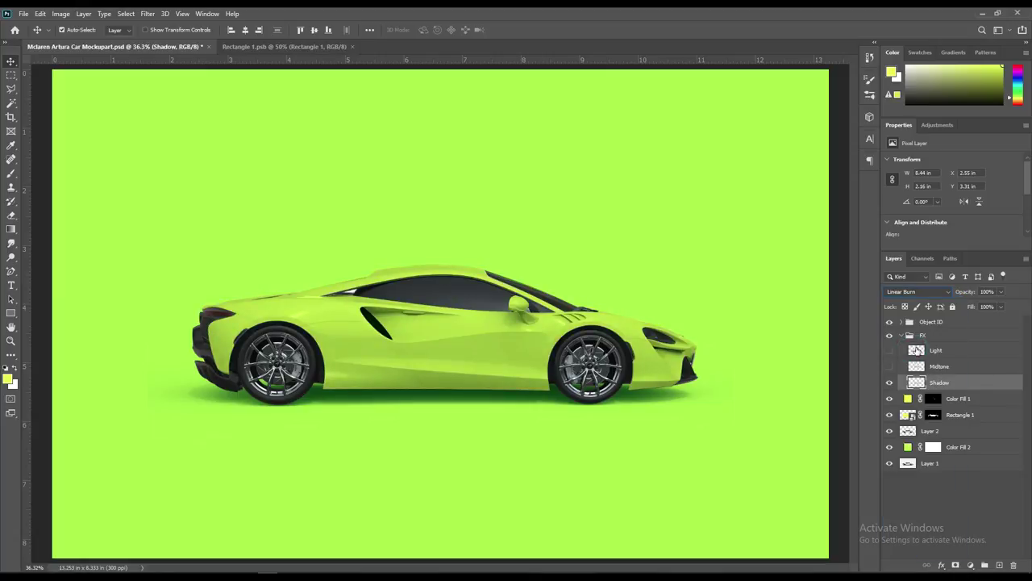
# Step: Show the Midtone layer and set its blend mode to Linear Dodge (Add)
pyautogui.click(890, 367)
pyautogui.click(967, 367)
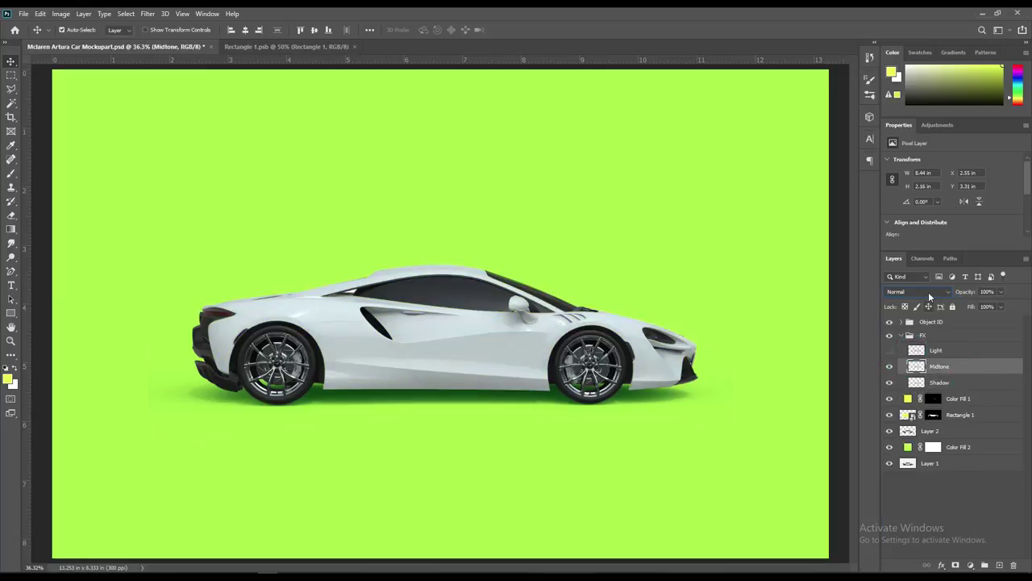
pyautogui.click(929, 291)
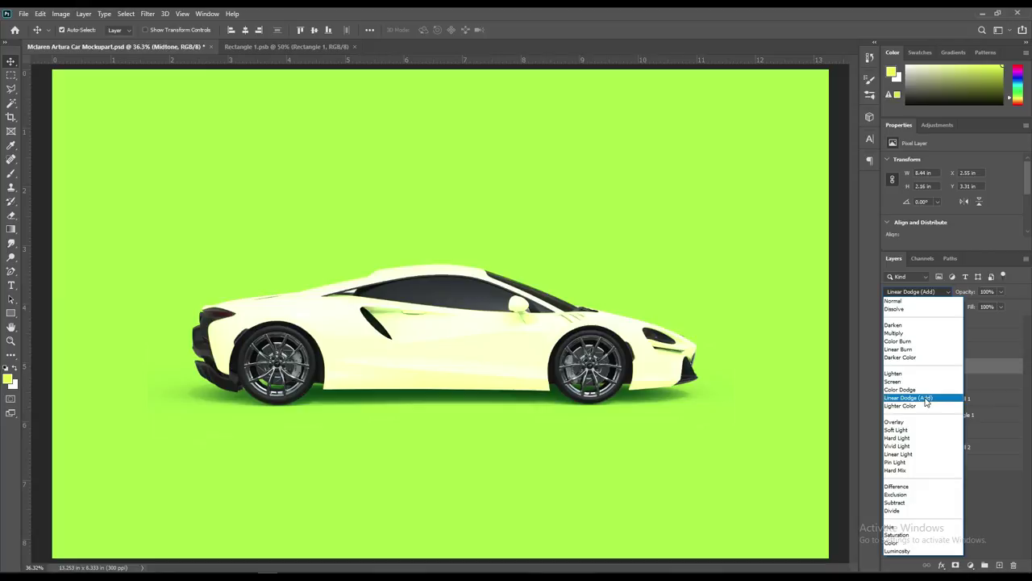
pyautogui.click(933, 399)
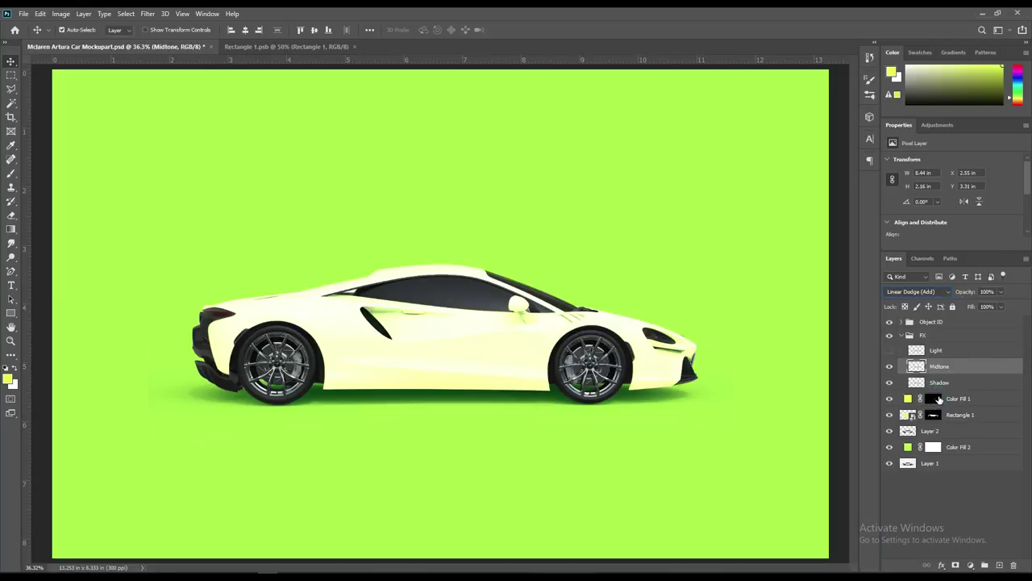
pyautogui.click(56, 14)
# Step: Apply Levels to the Midtone layer with the black input raised to about 206
pyautogui.moveTo(77, 41)
pyautogui.click(198, 55)
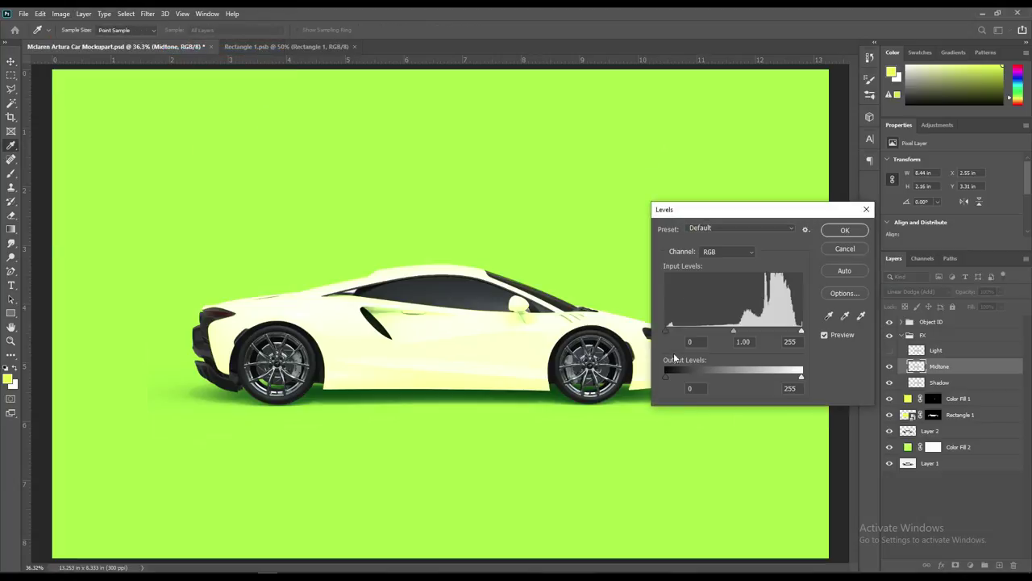
pyautogui.moveTo(668, 329); pyautogui.dragTo(773, 327)
pyautogui.moveTo(801, 375); pyautogui.dragTo(709, 379)
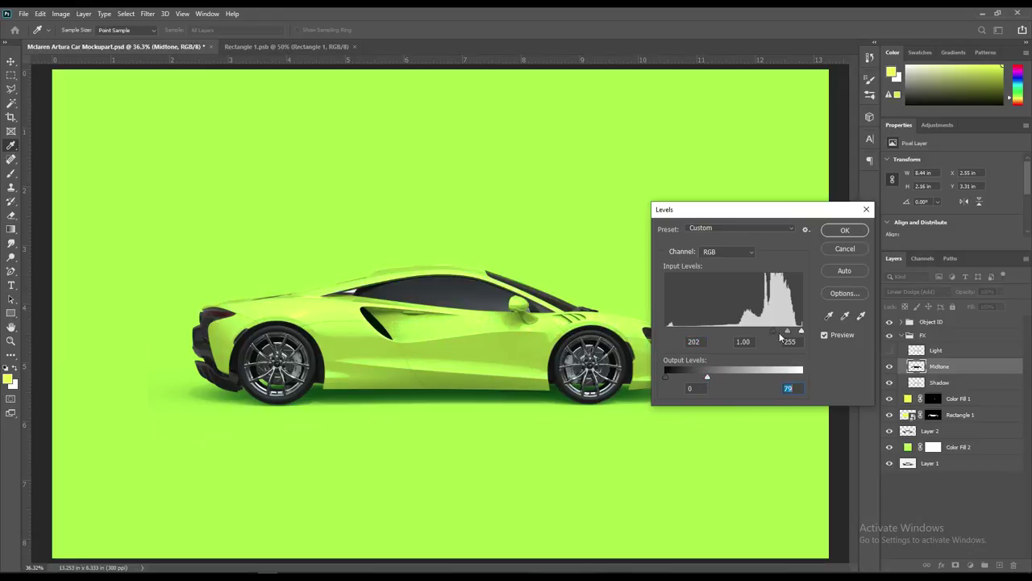
pyautogui.moveTo(774, 333); pyautogui.dragTo(778, 330)
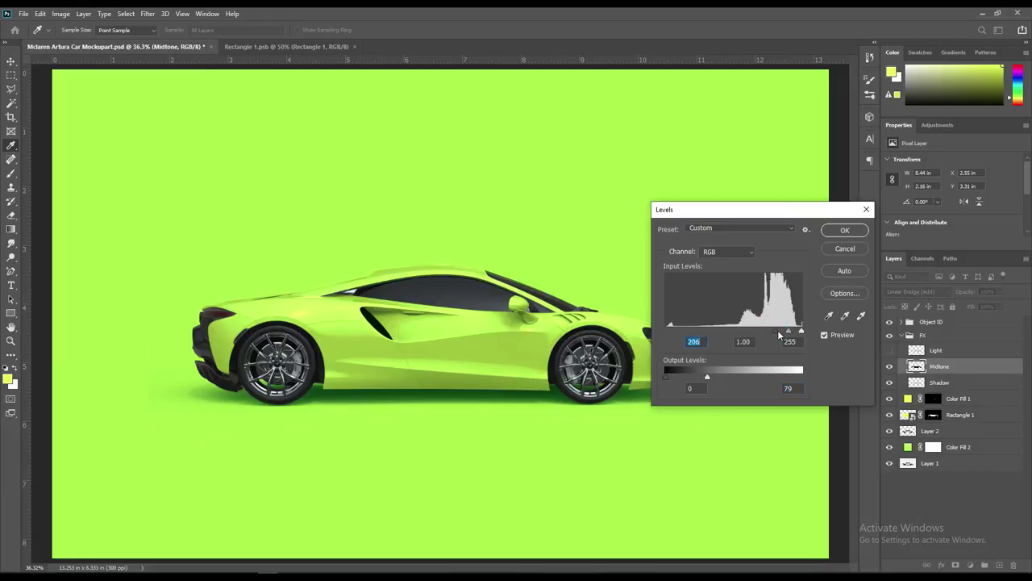
pyautogui.click(844, 230)
# Step: Show the Light layer and set its blend mode to Screen
pyautogui.click(889, 350)
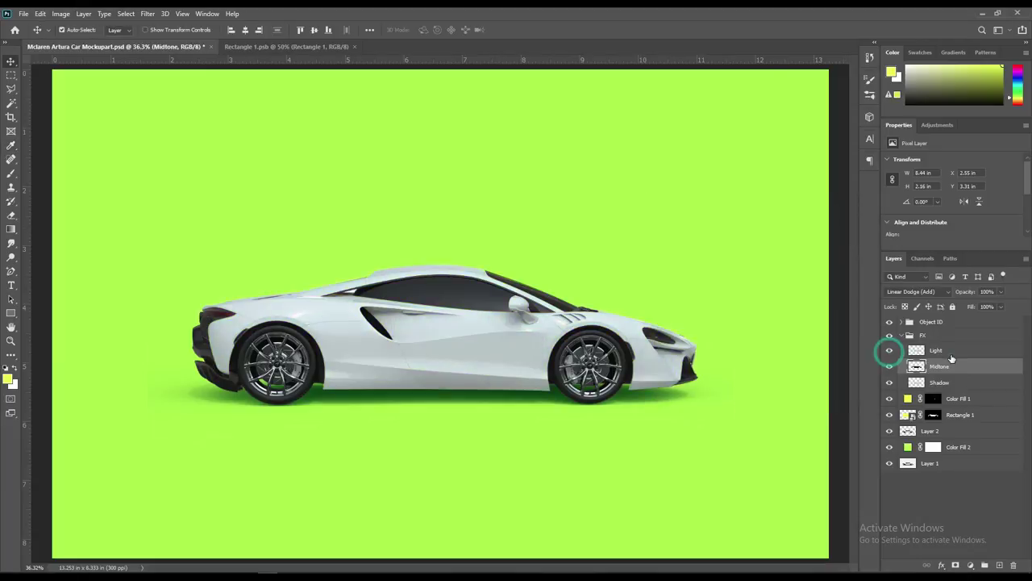
pyautogui.click(947, 352)
pyautogui.click(916, 292)
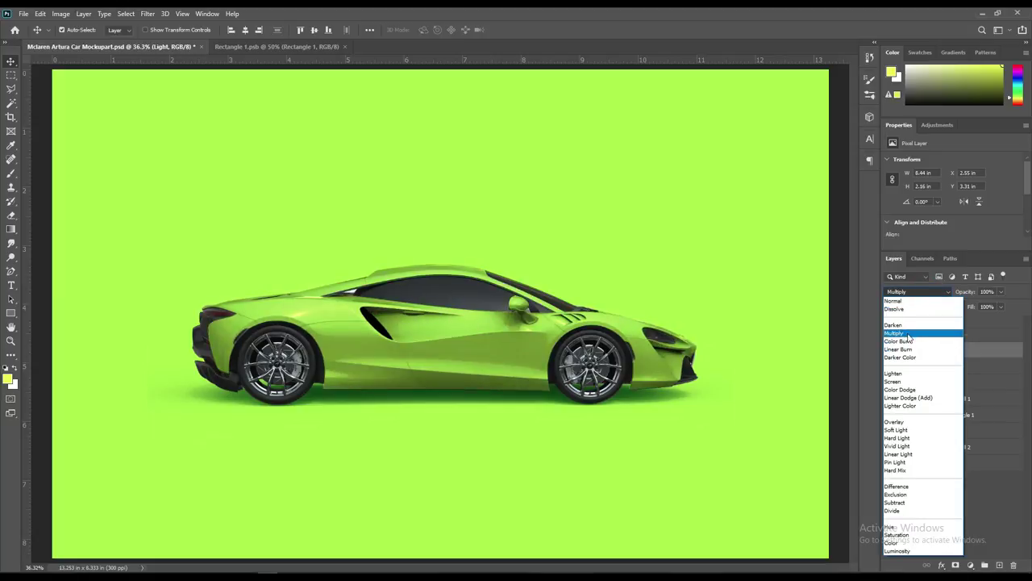
pyautogui.click(910, 383)
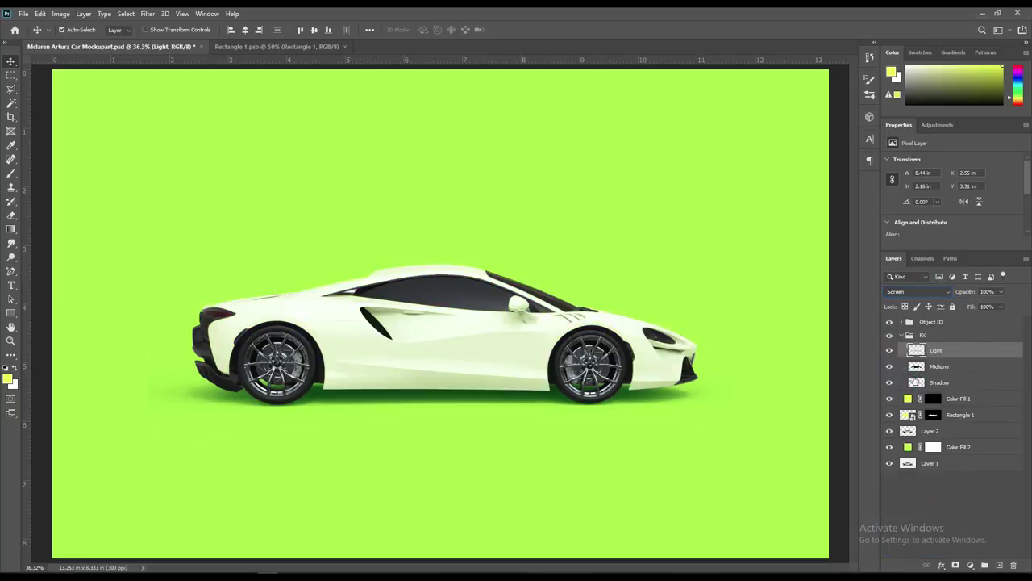
# Step: Apply Levels to the Light layer with the black input raised to about 217
pyautogui.click(59, 14)
pyautogui.moveTo(77, 41)
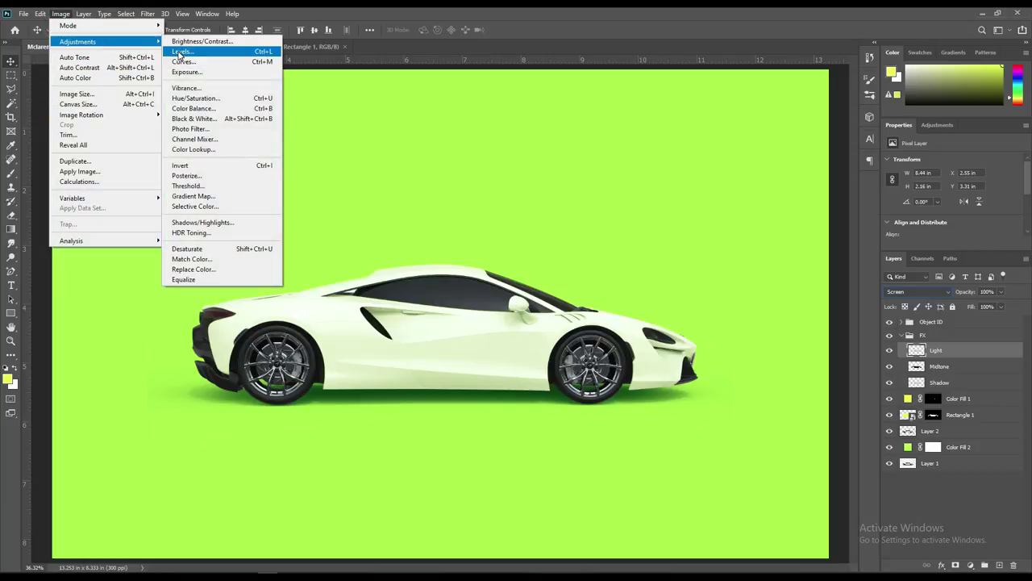
pyautogui.click(184, 51)
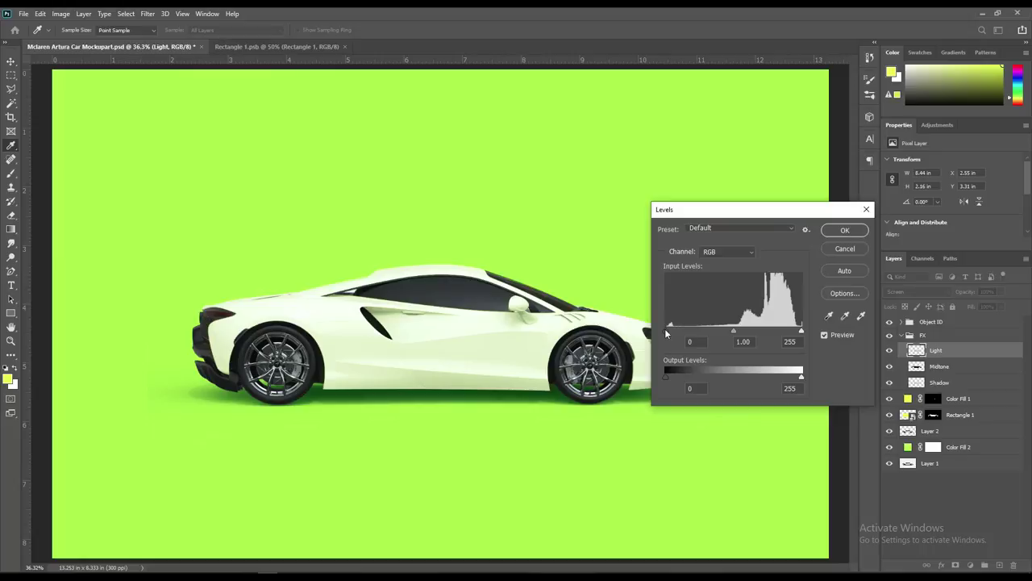
pyautogui.moveTo(669, 330); pyautogui.dragTo(758, 331)
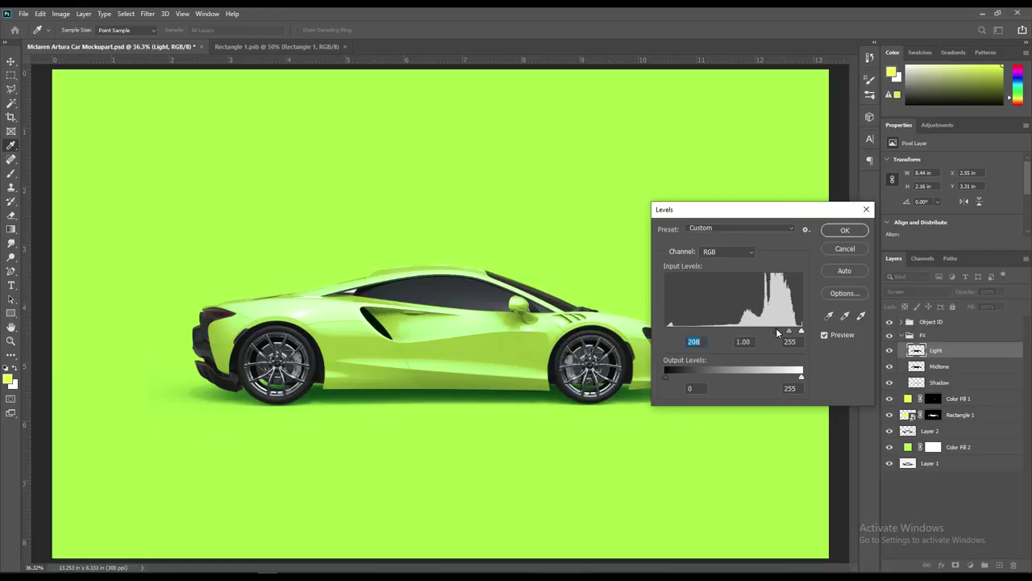
pyautogui.moveTo(777, 329); pyautogui.dragTo(783, 332)
pyautogui.click(783, 332)
pyautogui.moveTo(783, 333); pyautogui.dragTo(782, 332)
pyautogui.click(846, 230)
# Step: Apply Levels to the Shadow layer with the black input raised to 88
pyautogui.click(940, 382)
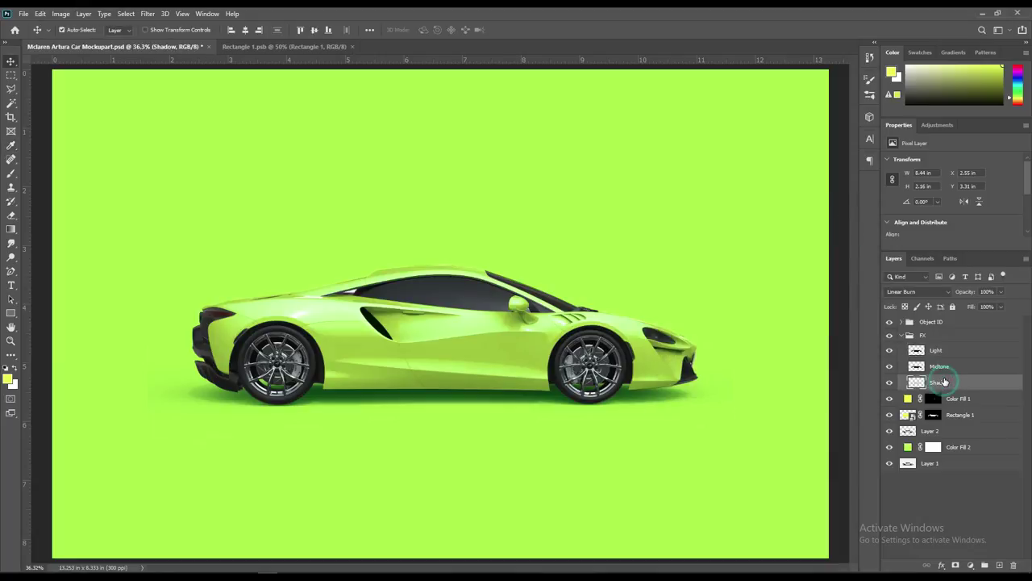
pyautogui.click(61, 14)
pyautogui.moveTo(77, 42)
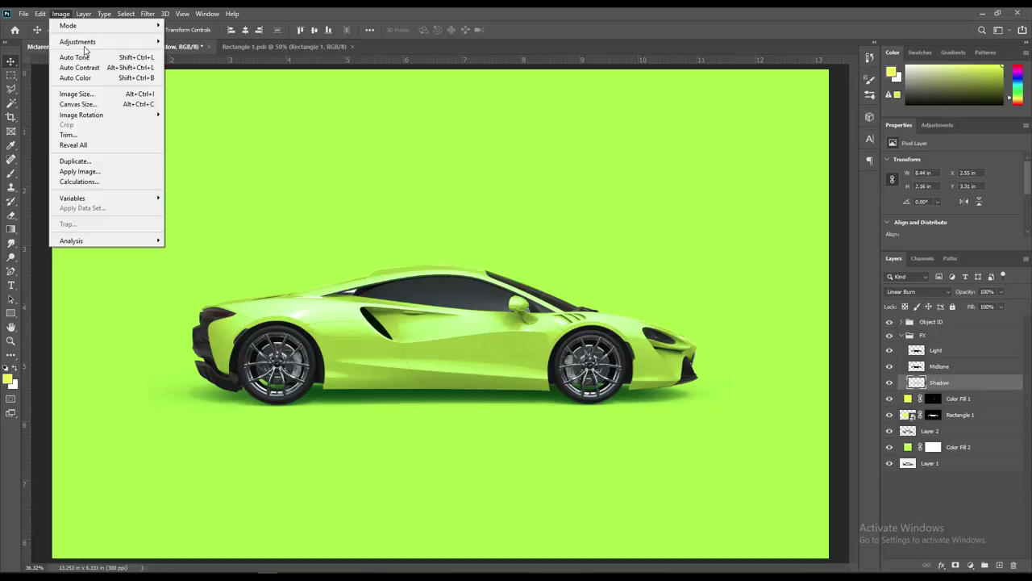
pyautogui.click(184, 52)
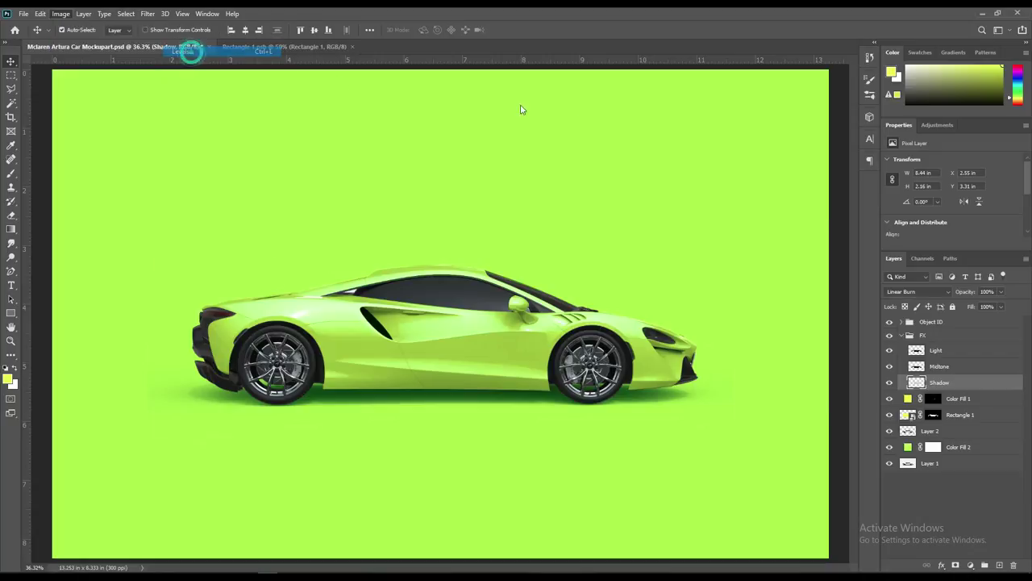
pyautogui.moveTo(669, 331); pyautogui.dragTo(693, 330)
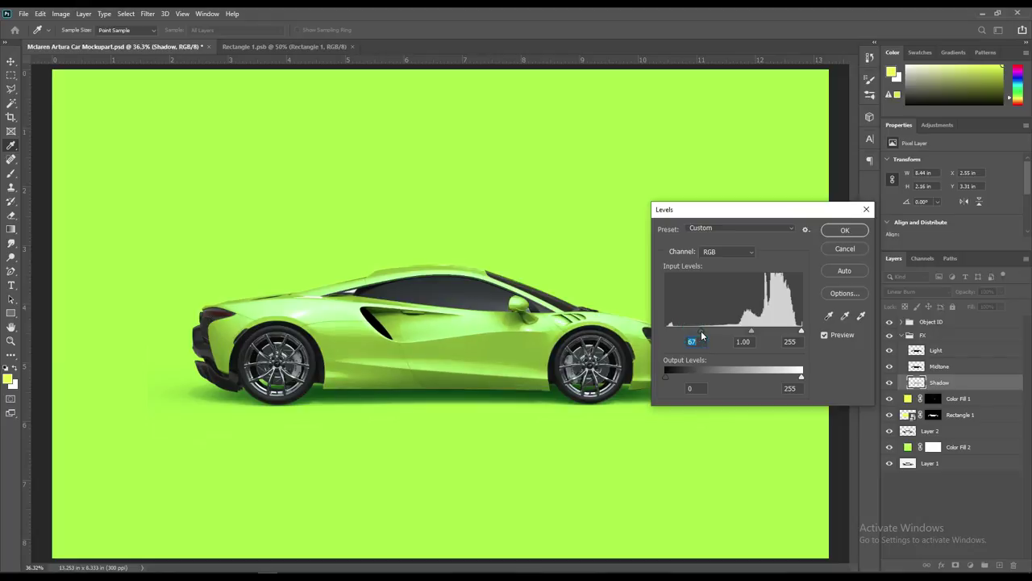
pyautogui.moveTo(701, 335); pyautogui.dragTo(712, 330)
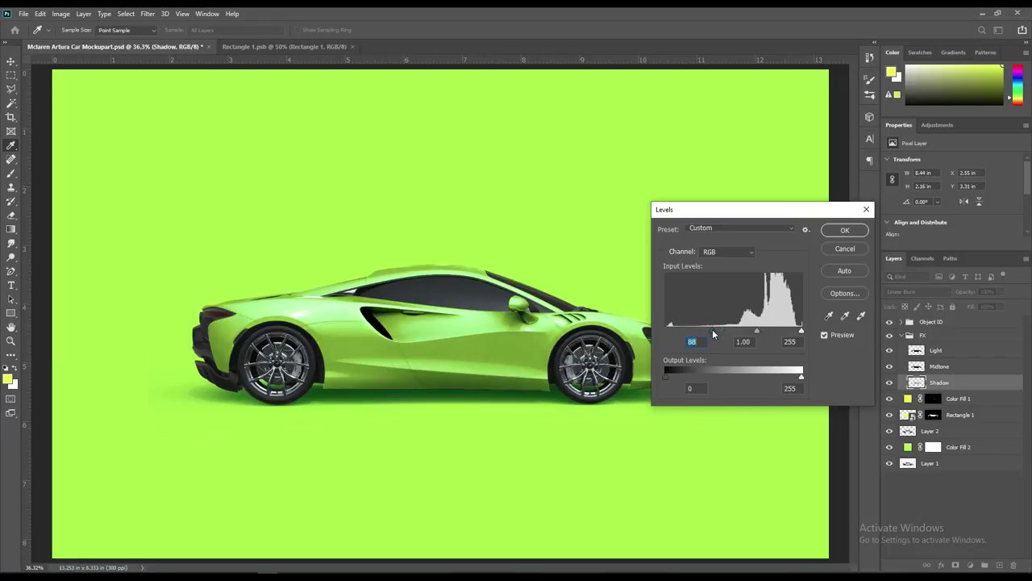
pyautogui.click(713, 333)
pyautogui.click(845, 231)
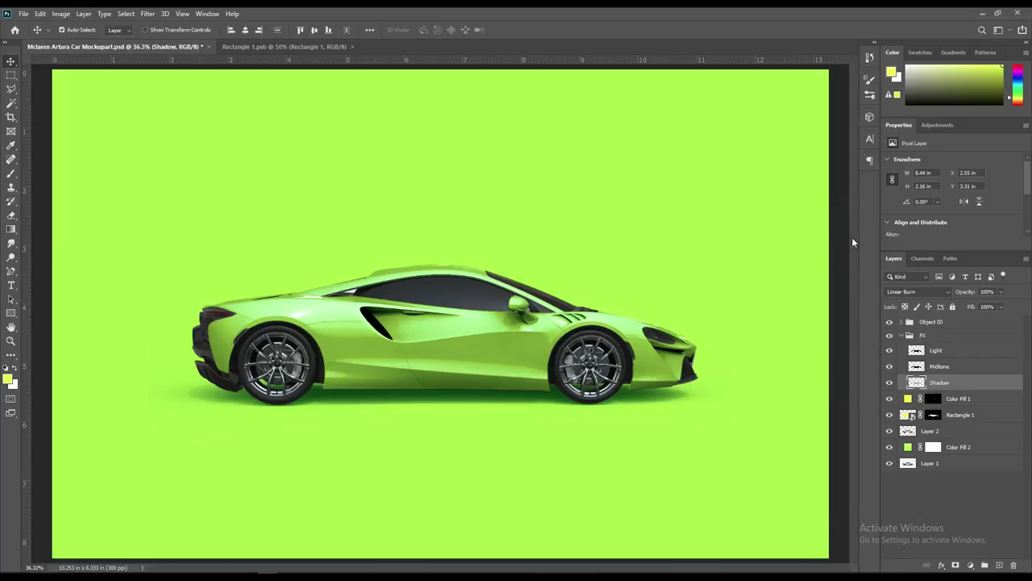
# Step: Add a Gradient Fill layer directly above Color Fill 2
pyautogui.click(902, 336)
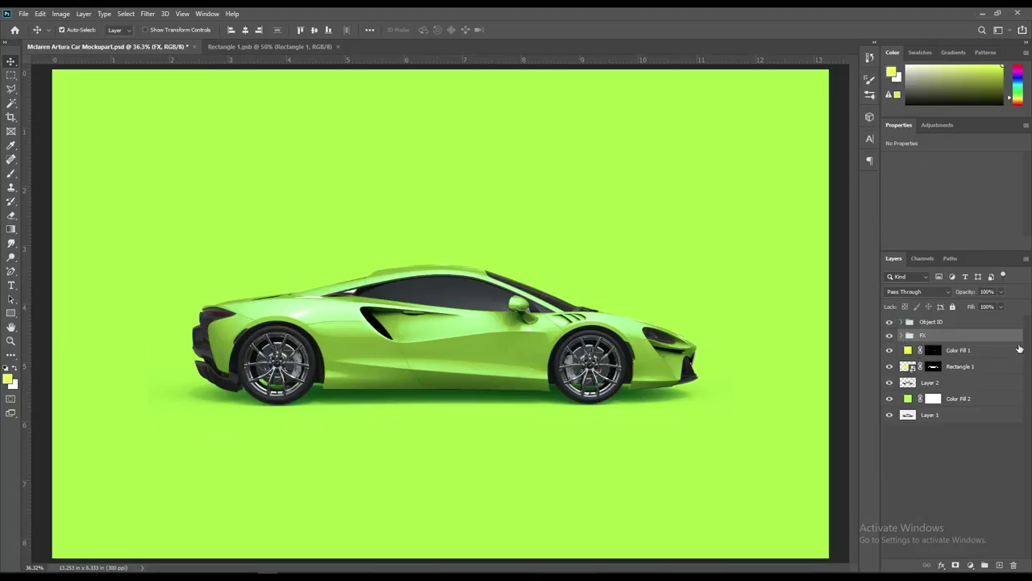
pyautogui.click(928, 445)
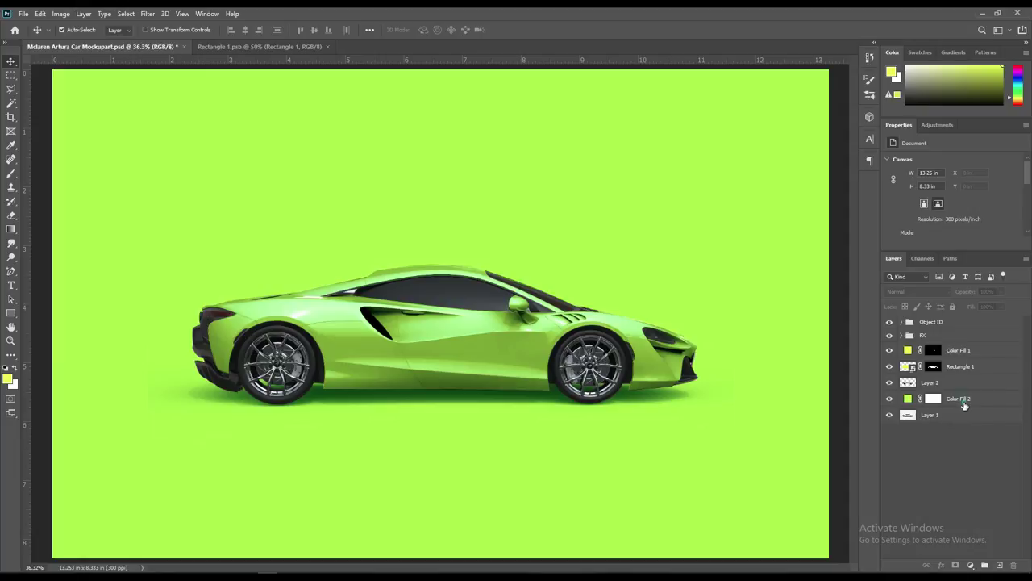
pyautogui.click(963, 403)
pyautogui.click(971, 565)
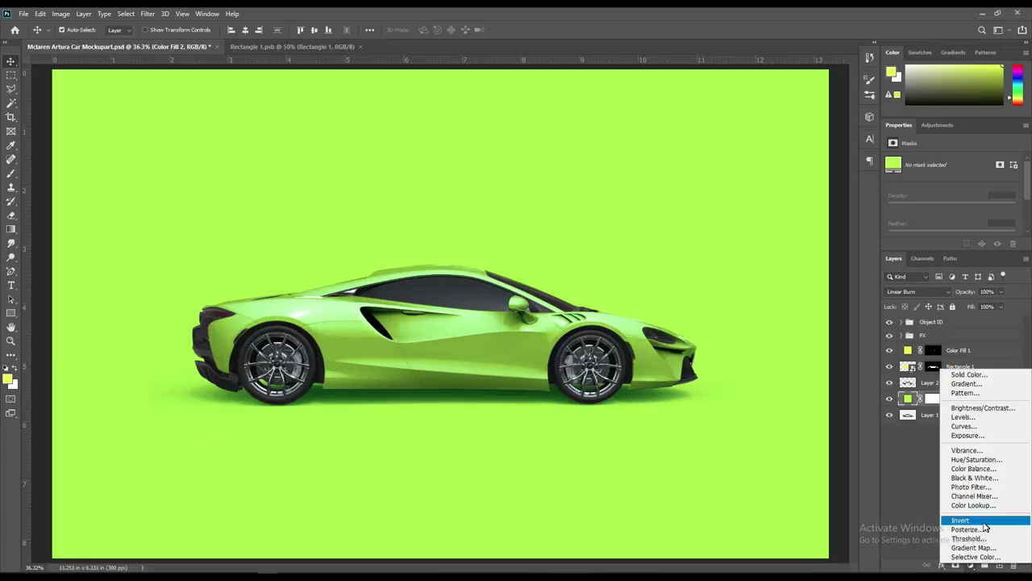
pyautogui.click(966, 384)
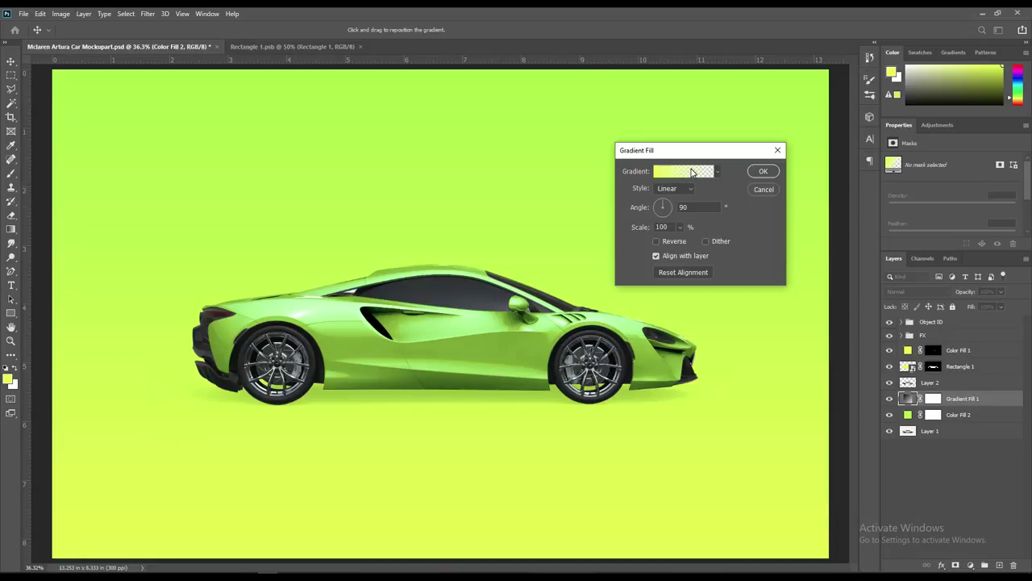
# Step: Set the gradient's colour stops to near-black on the left and f6f6f6 on the right
pyautogui.click(692, 171)
pyautogui.click(791, 305)
pyautogui.click(841, 351)
pyautogui.moveTo(806, 307); pyautogui.dragTo(741, 343)
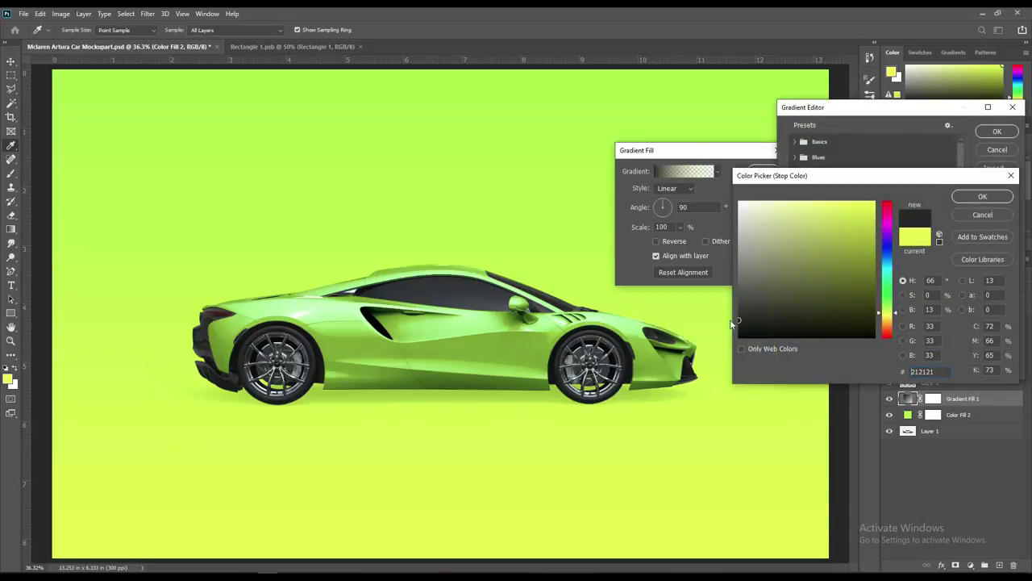
pyautogui.click(979, 202)
pyautogui.click(1008, 306)
pyautogui.click(841, 353)
pyautogui.moveTo(783, 234); pyautogui.dragTo(704, 206)
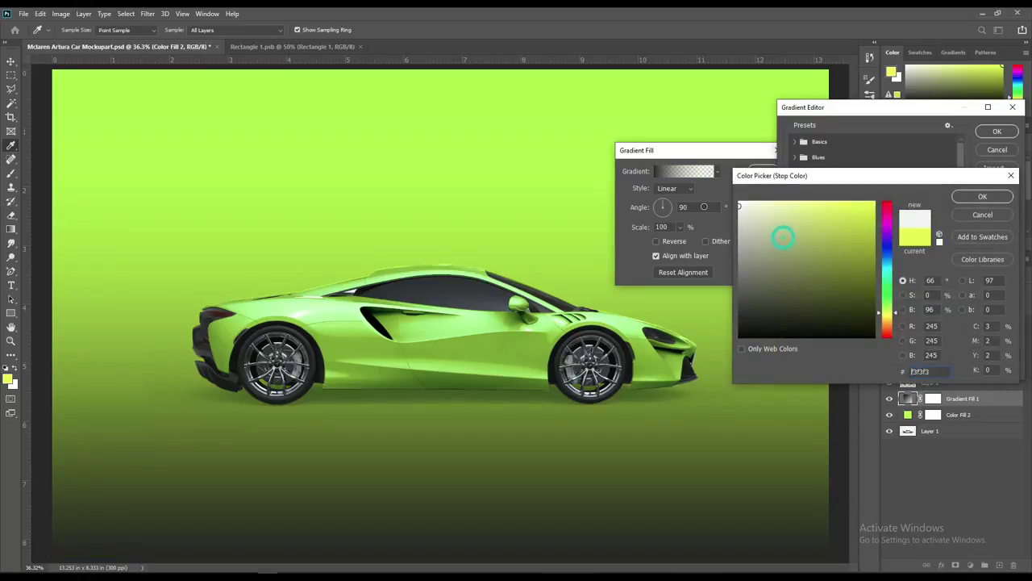
pyautogui.click(980, 198)
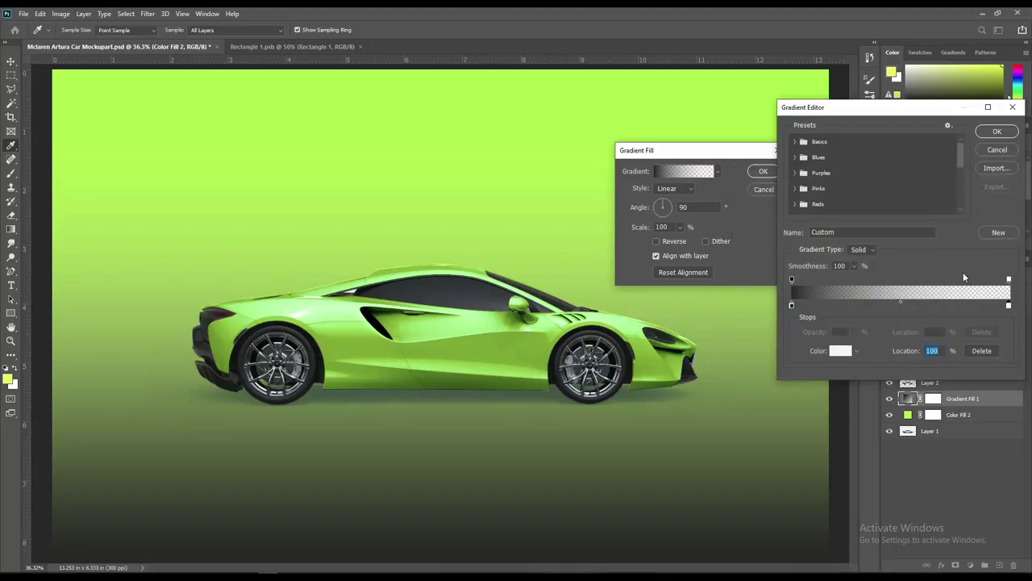
# Step: Make the right opacity stop fully opaque and apply the dark-to-white gradient fill
pyautogui.click(1008, 279)
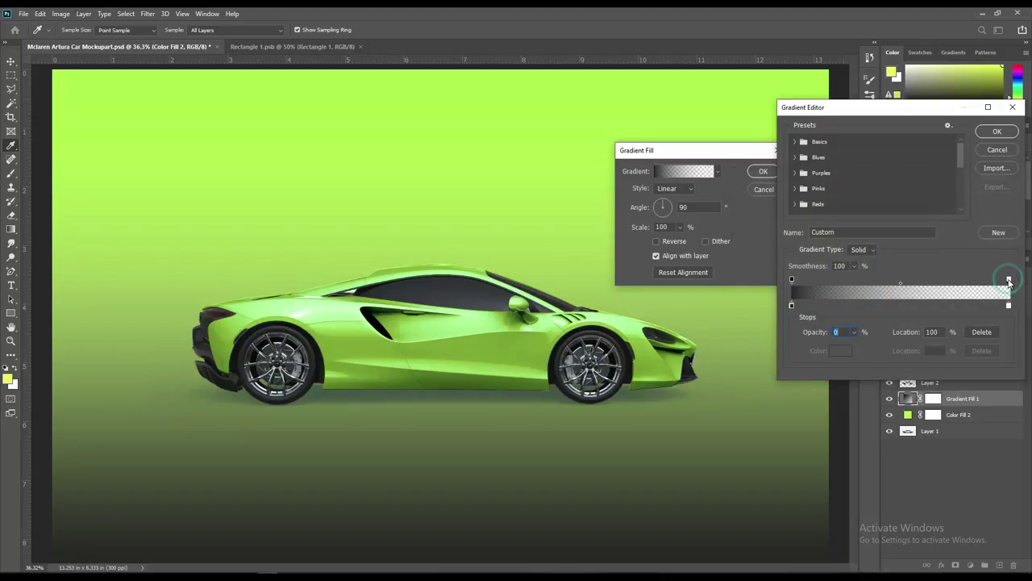
pyautogui.moveTo(817, 337); pyautogui.dragTo(946, 343)
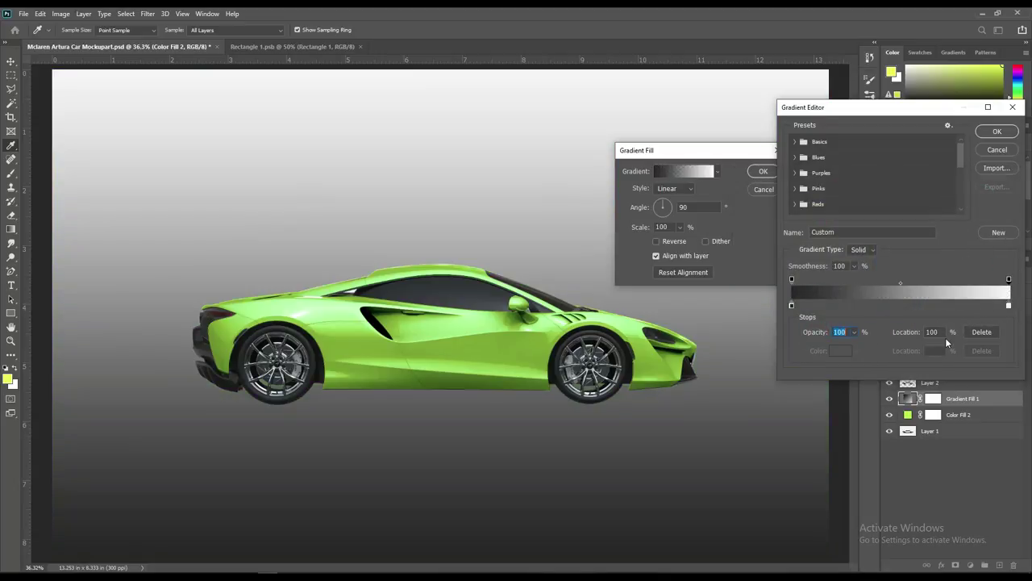
pyautogui.click(997, 132)
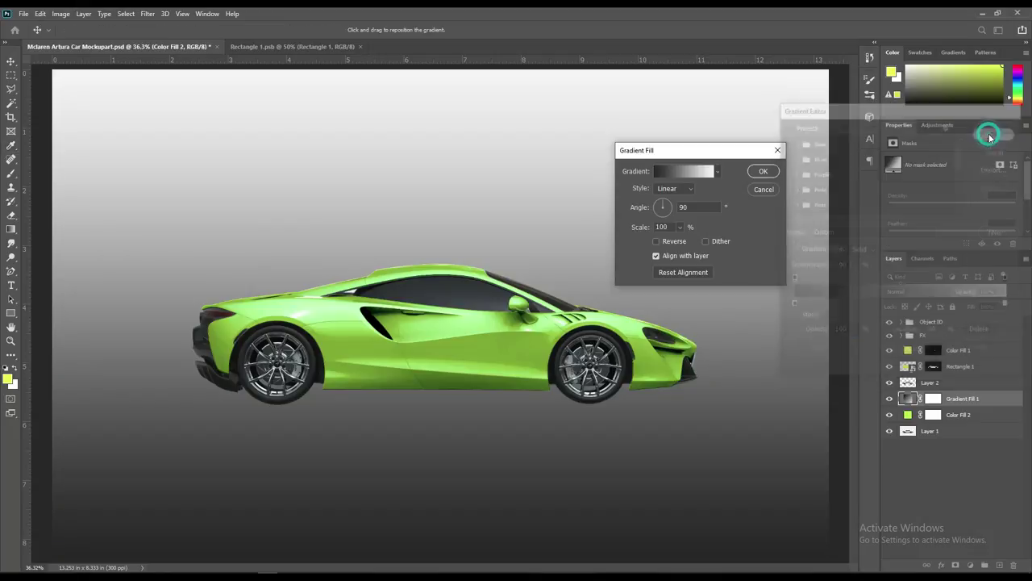
pyautogui.click(761, 172)
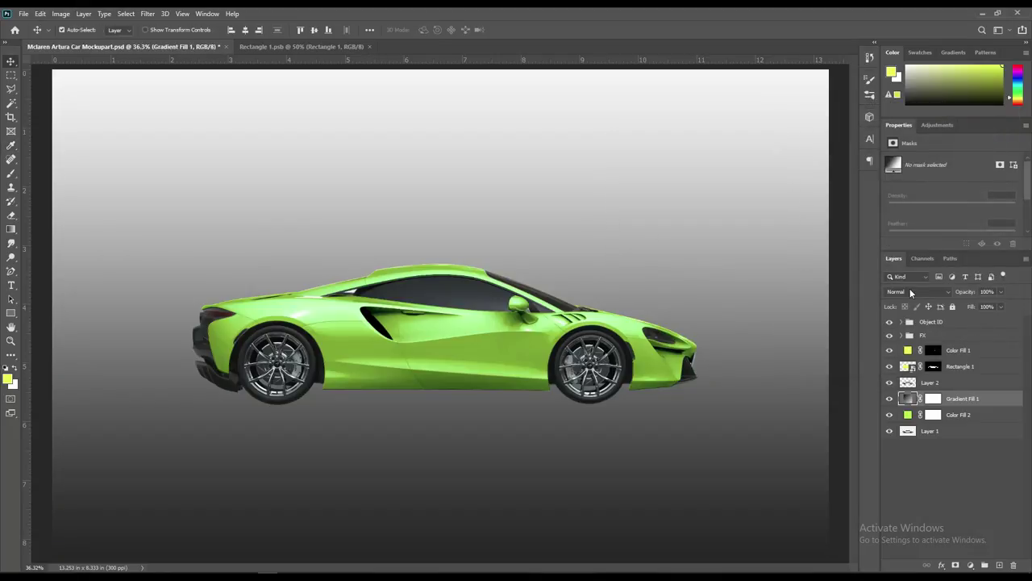
pyautogui.click(912, 291)
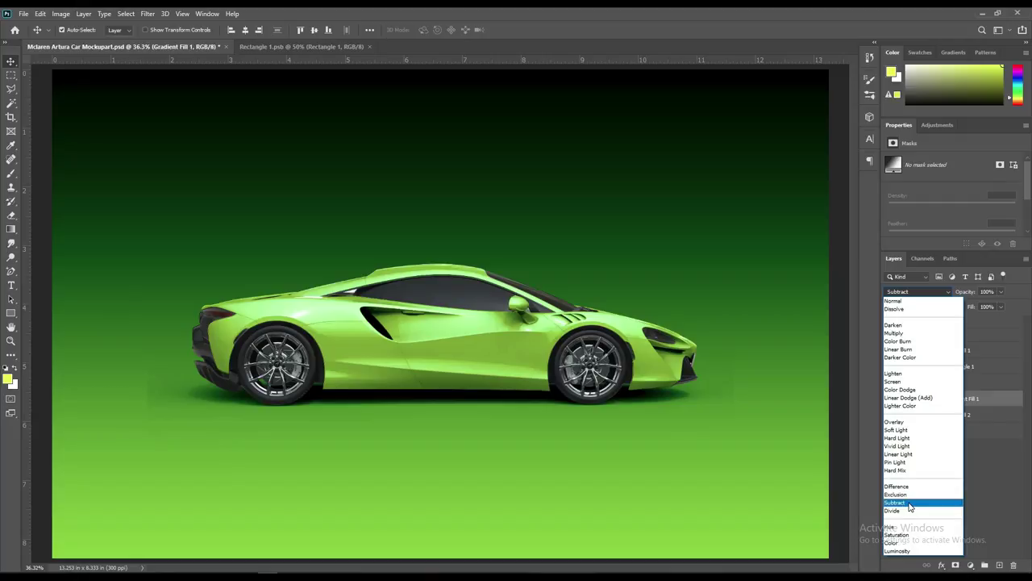
# Step: Blend Gradient Fill 1 in Subtract mode at about 80% opacity, then deselect it
pyautogui.click(910, 503)
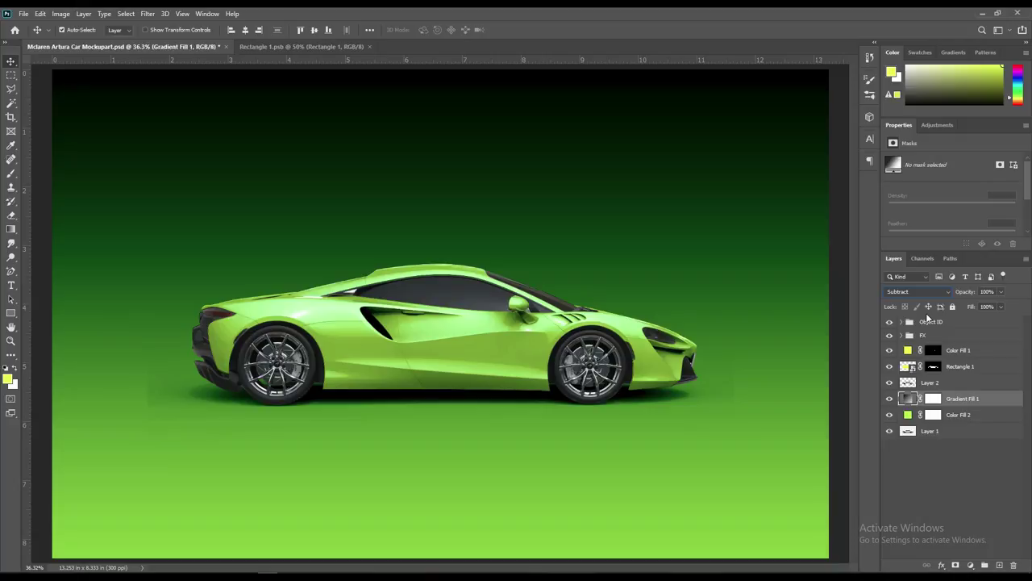
pyautogui.moveTo(970, 293); pyautogui.dragTo(969, 300)
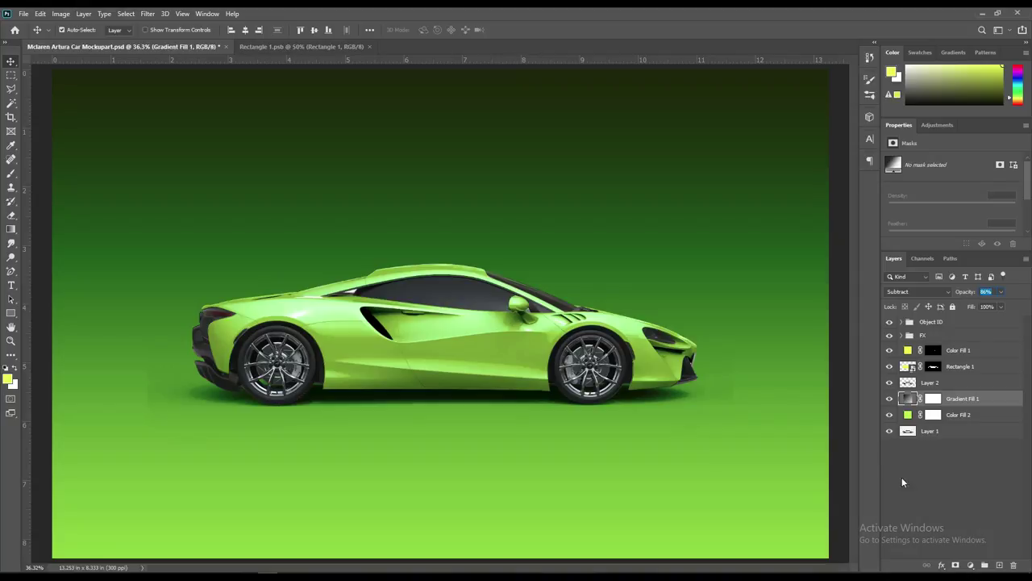
pyautogui.click(938, 473)
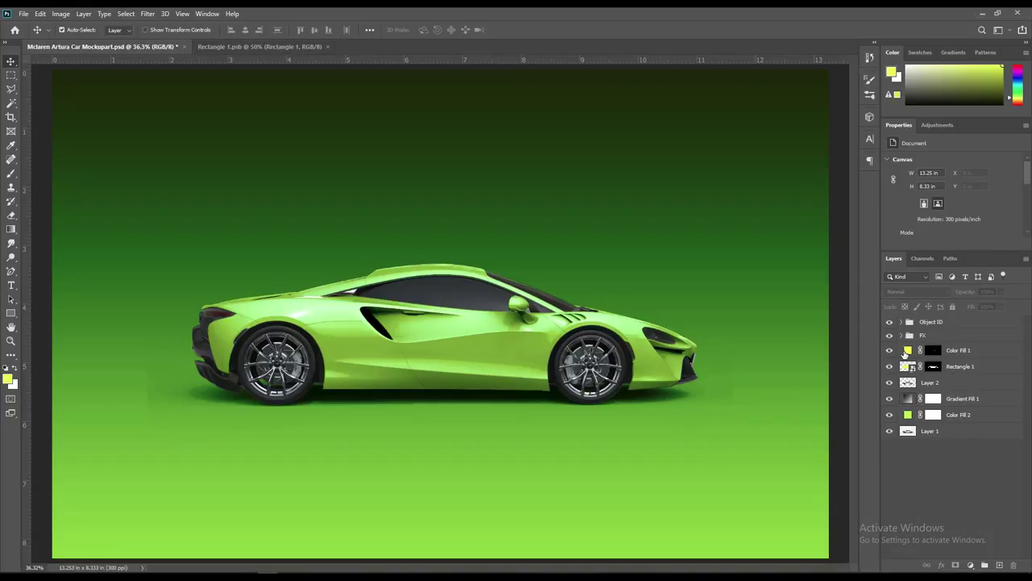
# Step: Shift Color Fill 1 to the greener eaff00 and open the Rectangle 1 smart object
pyautogui.click(908, 352)
pyautogui.doubleClick(908, 351)
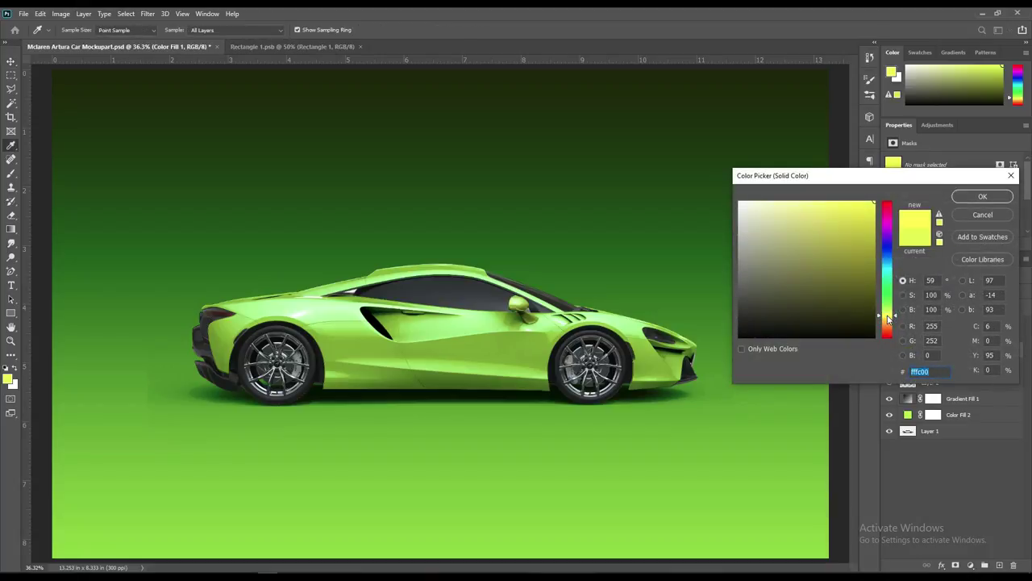
pyautogui.moveTo(889, 319); pyautogui.dragTo(889, 316)
pyautogui.moveTo(889, 317); pyautogui.dragTo(894, 316)
pyautogui.moveTo(936, 375); pyautogui.dragTo(899, 378)
pyautogui.click(983, 195)
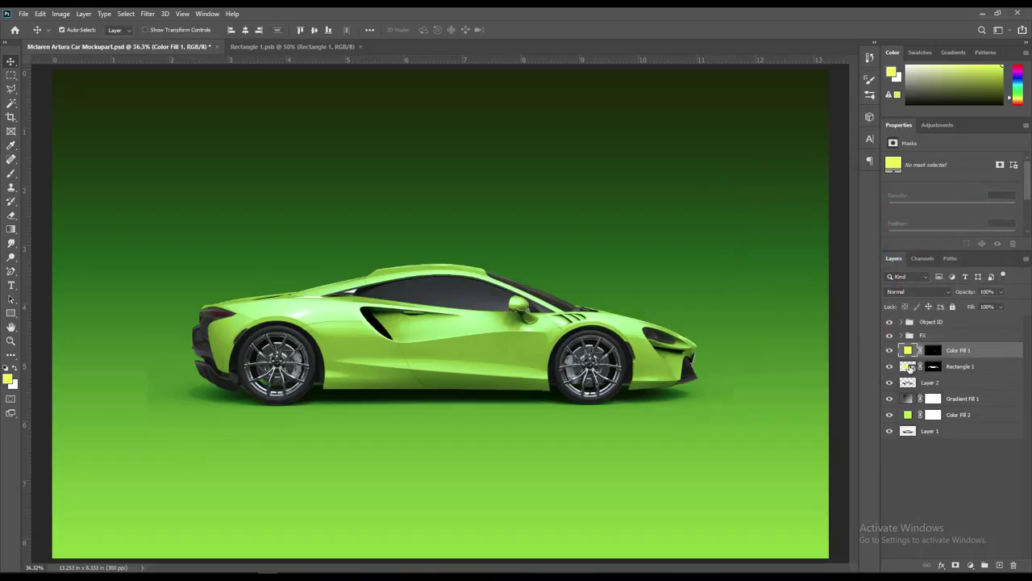
pyautogui.click(909, 368)
pyautogui.doubleClick(909, 367)
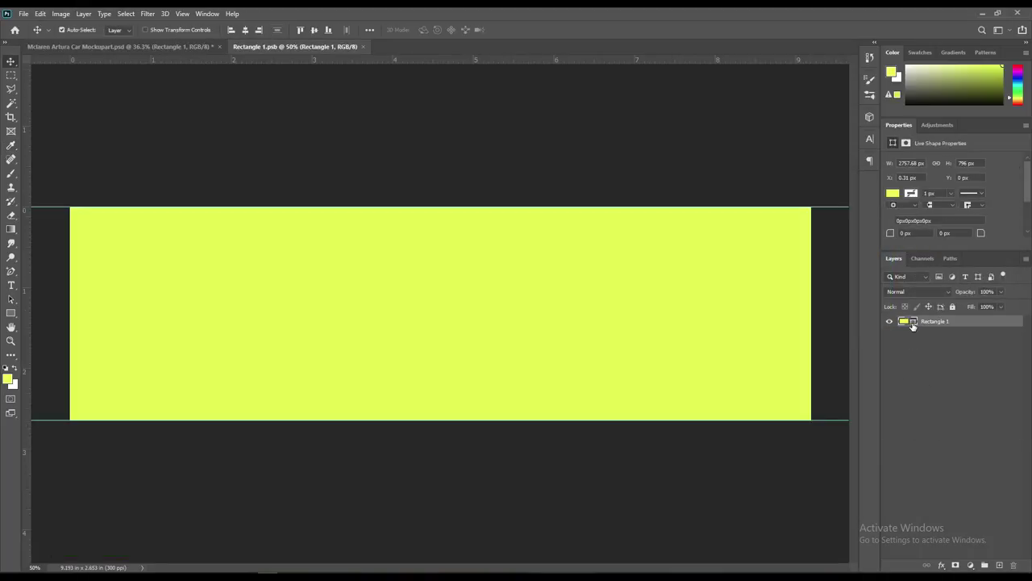
# Step: Reconfirm the rectangle's fill colour, save Rectangle 1.psb, and view the car document
pyautogui.doubleClick(904, 322)
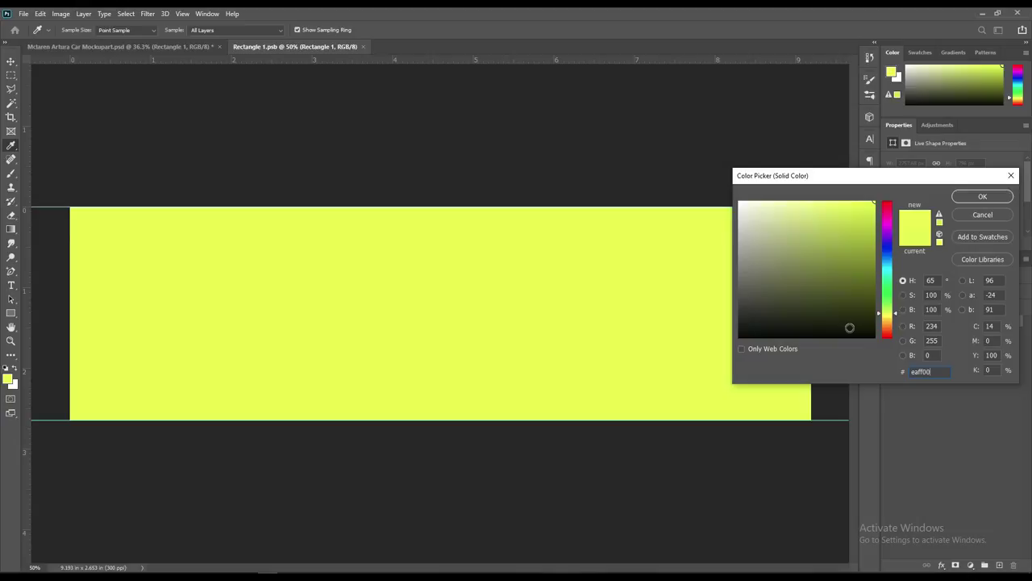
pyautogui.click(968, 200)
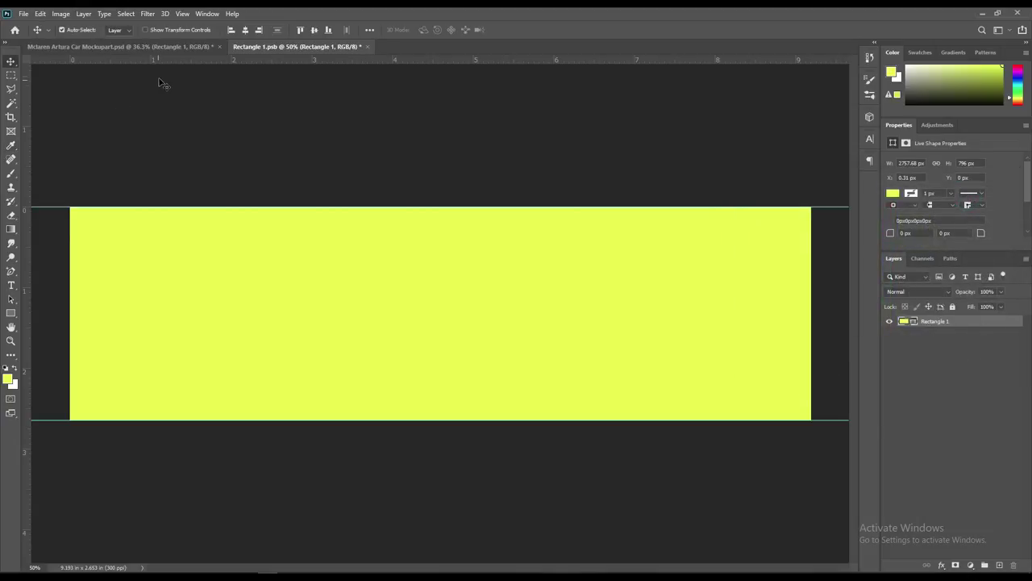
pyautogui.click(24, 14)
pyautogui.click(49, 133)
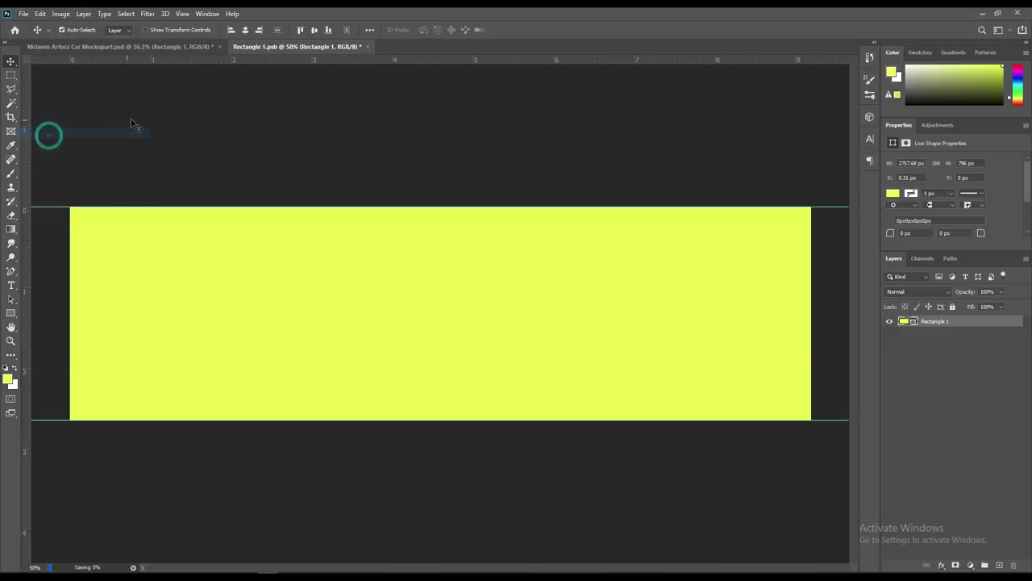
pyautogui.click(164, 51)
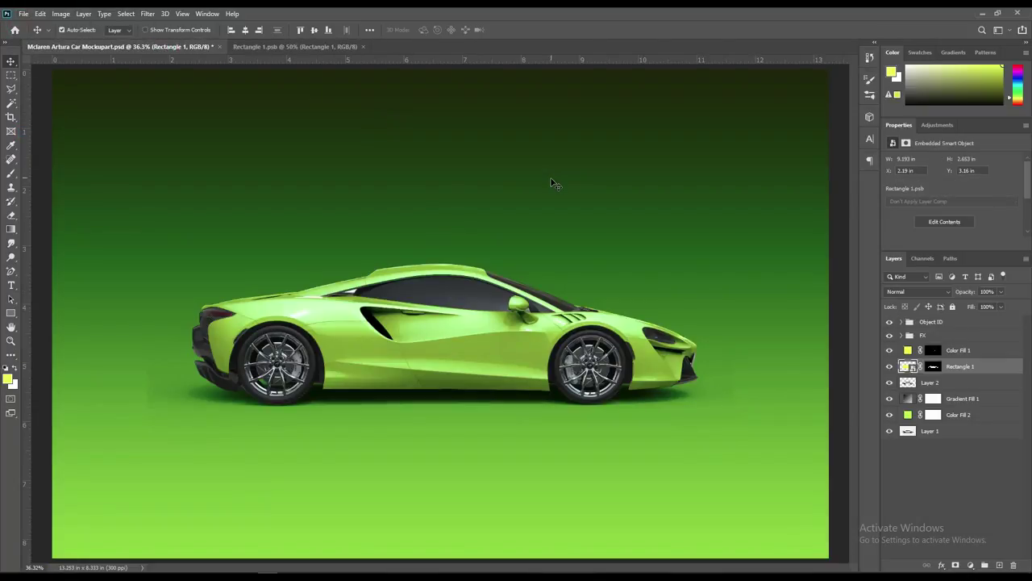
# Step: Draw a tall narrow near-black rectangle stripe across the yellow band in Rectangle 1.psb
pyautogui.click(296, 47)
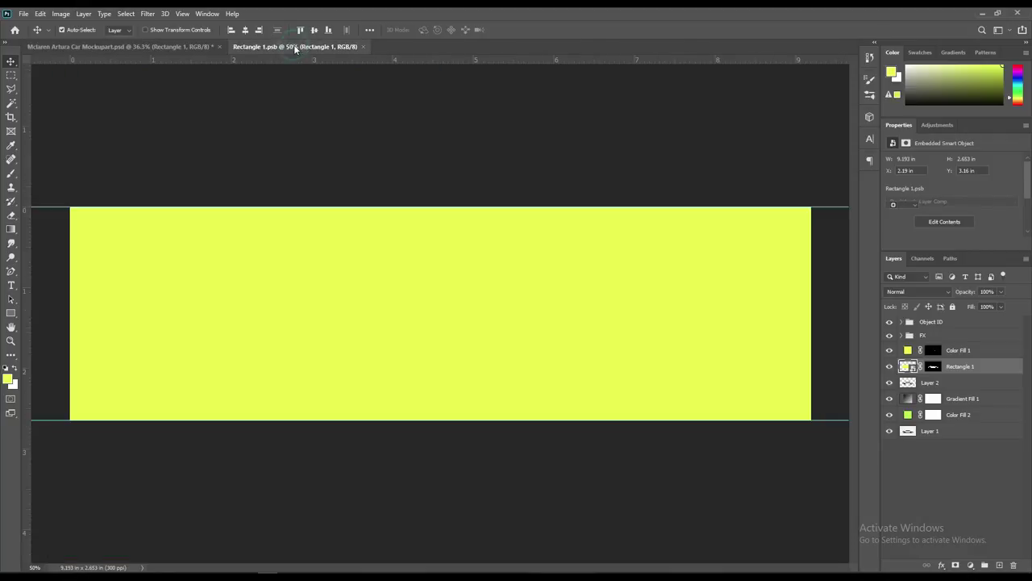
pyautogui.click(11, 313)
pyautogui.moveTo(242, 165); pyautogui.dragTo(278, 508)
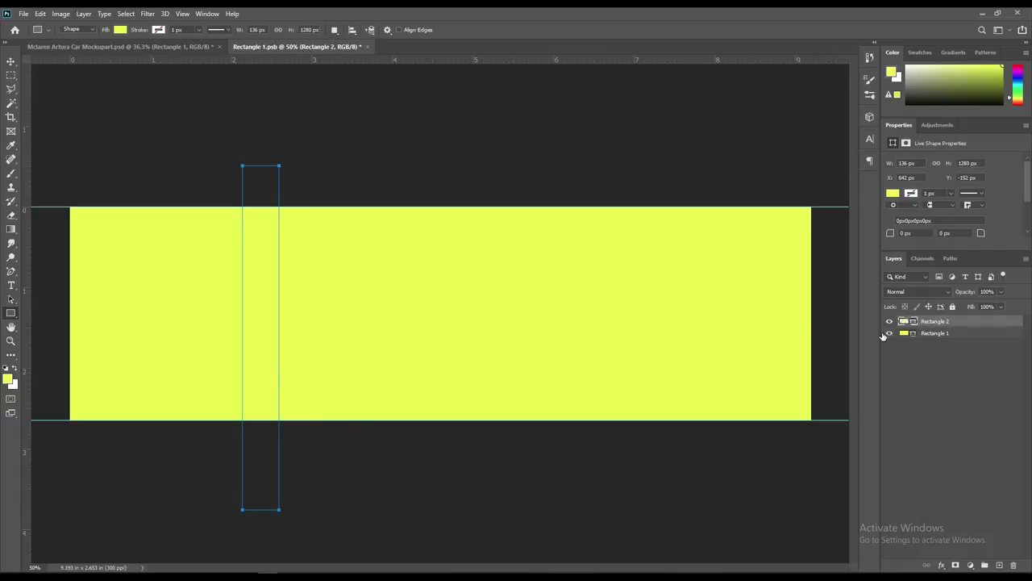
pyautogui.doubleClick(914, 324)
pyautogui.moveTo(758, 315); pyautogui.dragTo(719, 327)
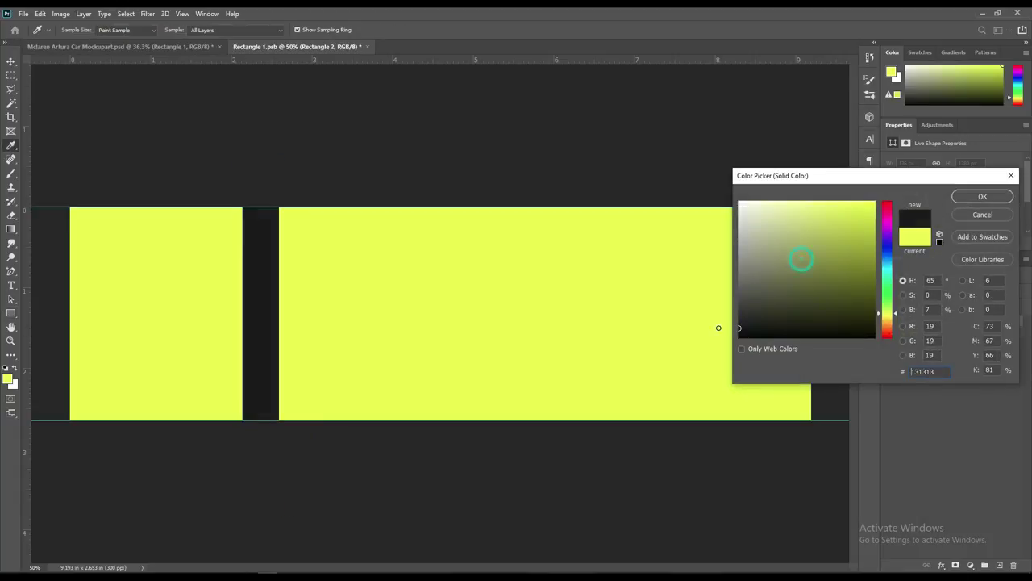
pyautogui.click(968, 195)
pyautogui.click(11, 58)
# Step: Duplicate the stripe twice to the right, making the third copy about half as wide
pyautogui.hotkey('ctrl', 'j')
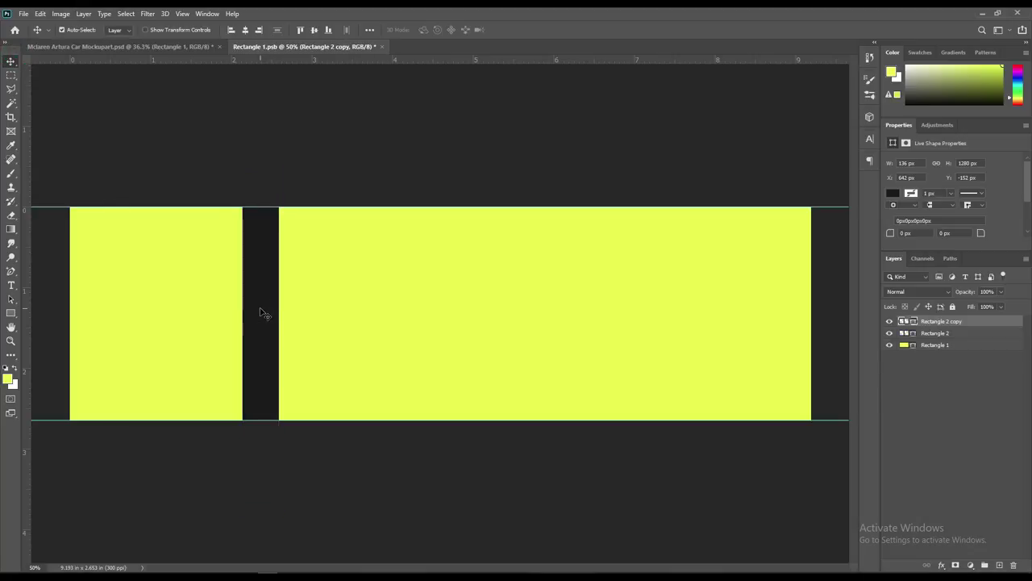
pyautogui.moveTo(259, 313); pyautogui.dragTo(305, 317)
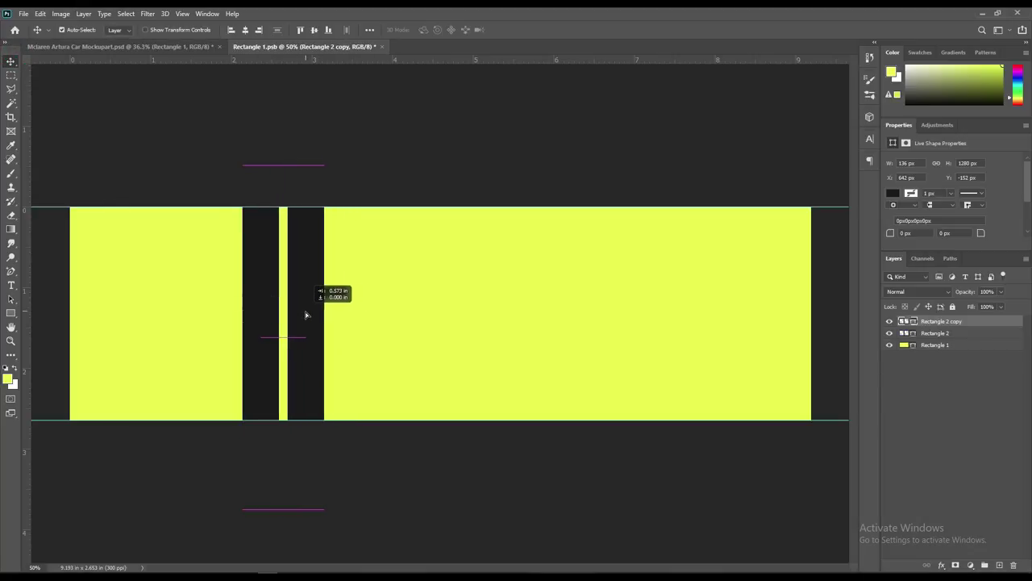
pyautogui.press('ctrl')
pyautogui.moveTo(305, 313); pyautogui.dragTo(356, 318)
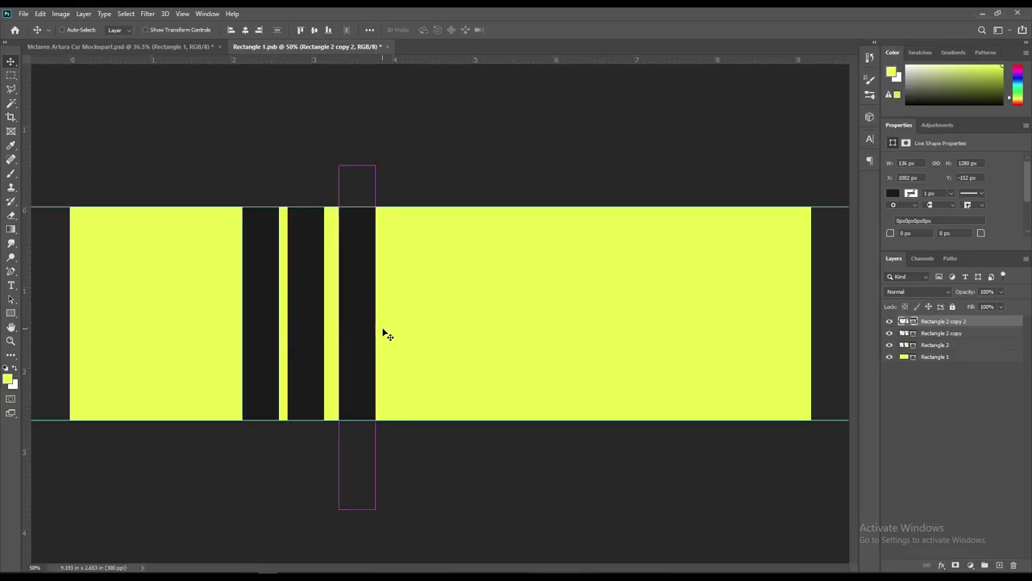
pyautogui.hotkey('ctrl', 't')
pyautogui.moveTo(374, 335); pyautogui.dragTo(358, 334)
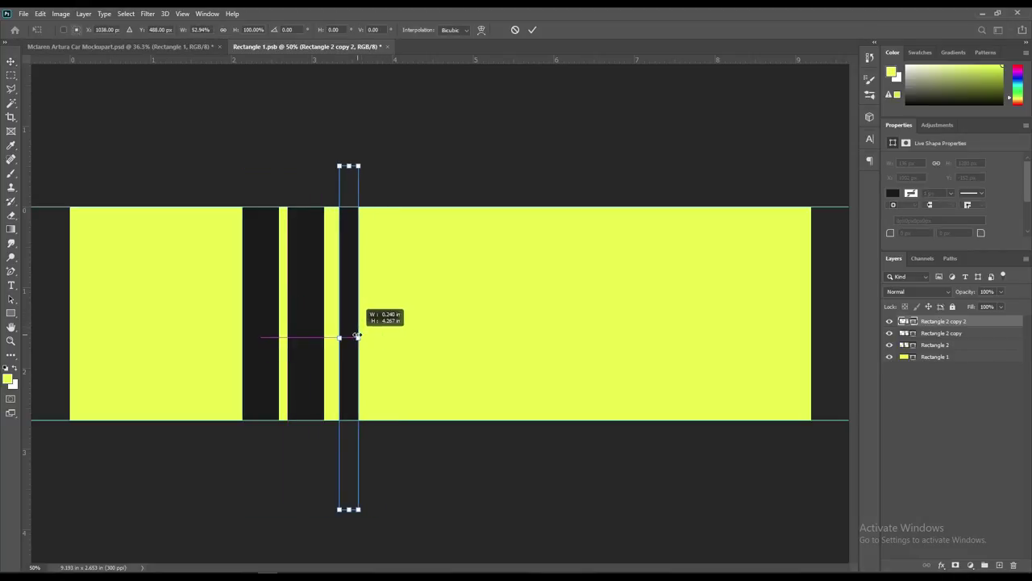
# Step: Recolour the thin third stripe white (ffffff)
pyautogui.doubleClick(904, 321)
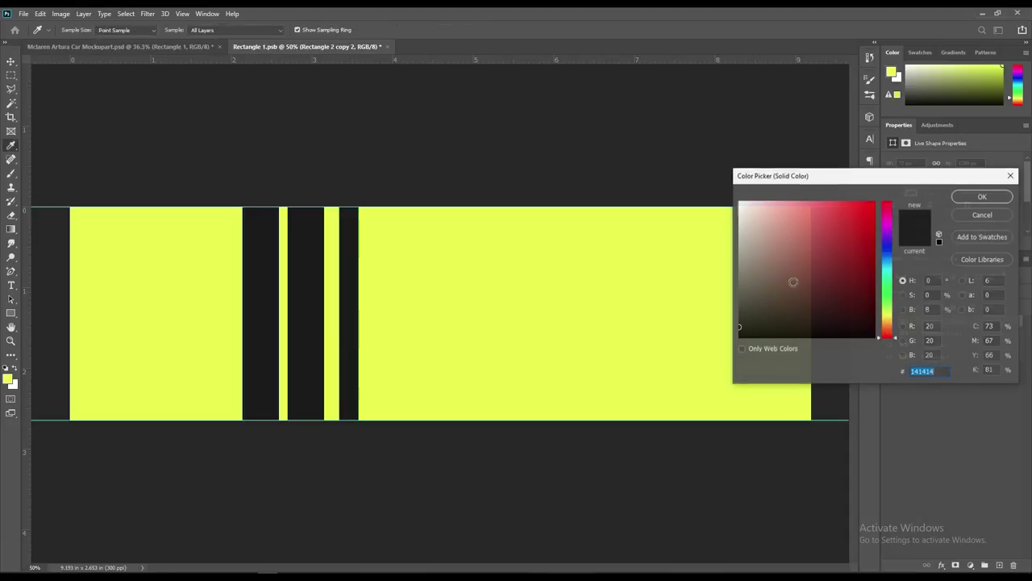
pyautogui.write('ffffff')
pyautogui.click(974, 197)
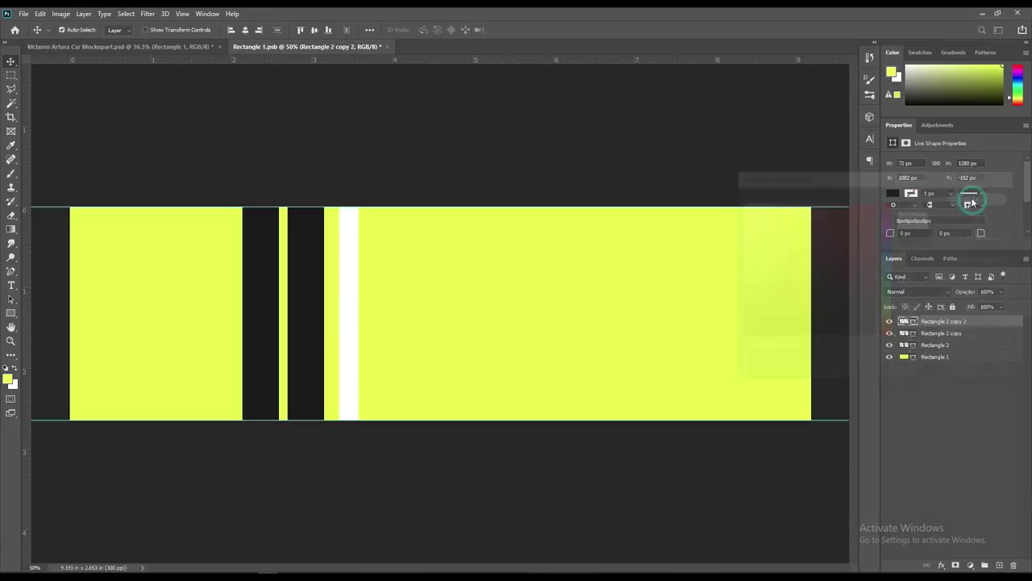
pyautogui.moveTo(304, 304); pyautogui.dragTo(305, 305)
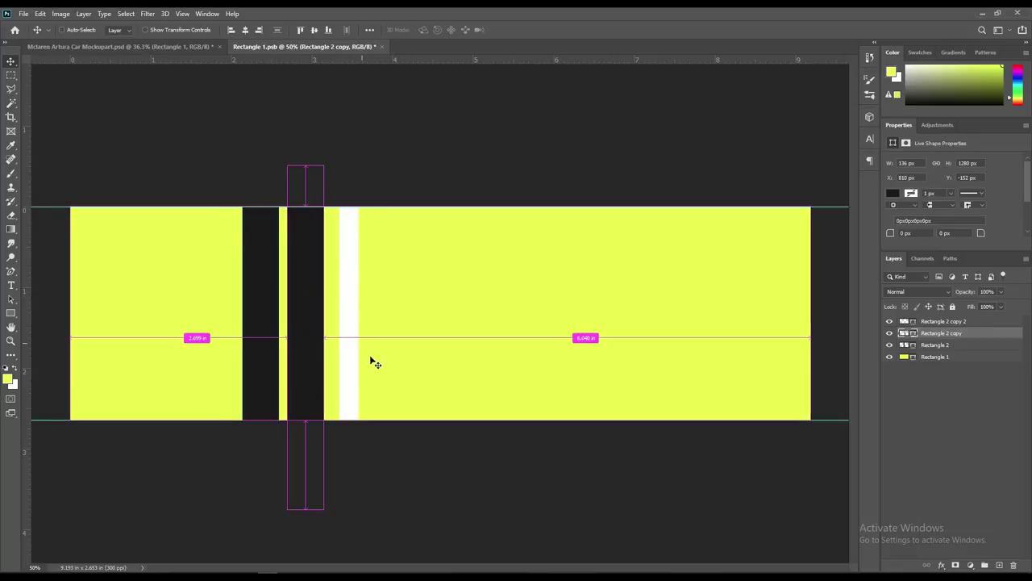
# Step: Narrow the second dark bar to 73.53% width, move the white bar beside it, and select all three
pyautogui.hotkey('ctrl', 't')
pyautogui.moveTo(325, 336); pyautogui.dragTo(314, 335)
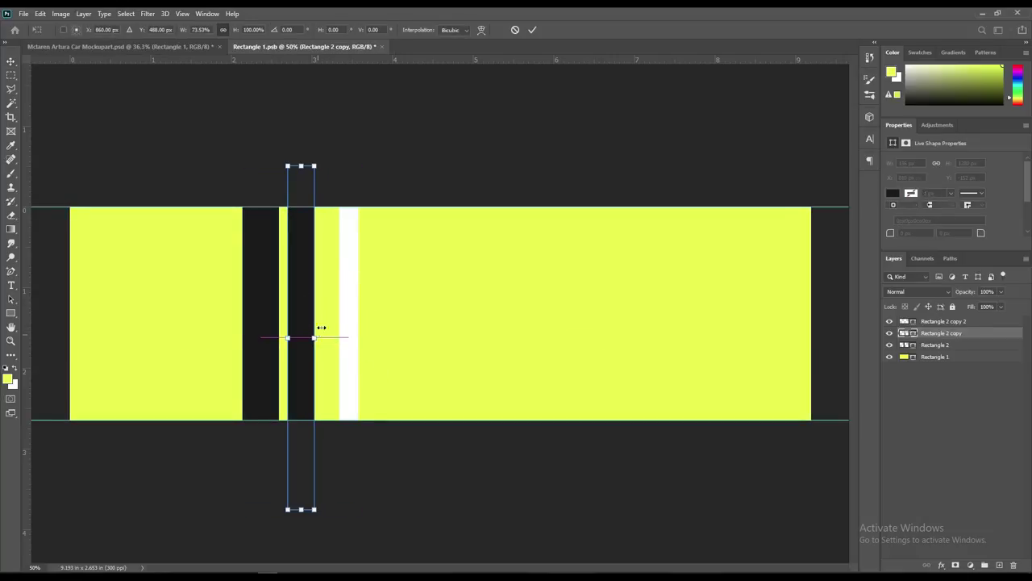
pyautogui.click(533, 34)
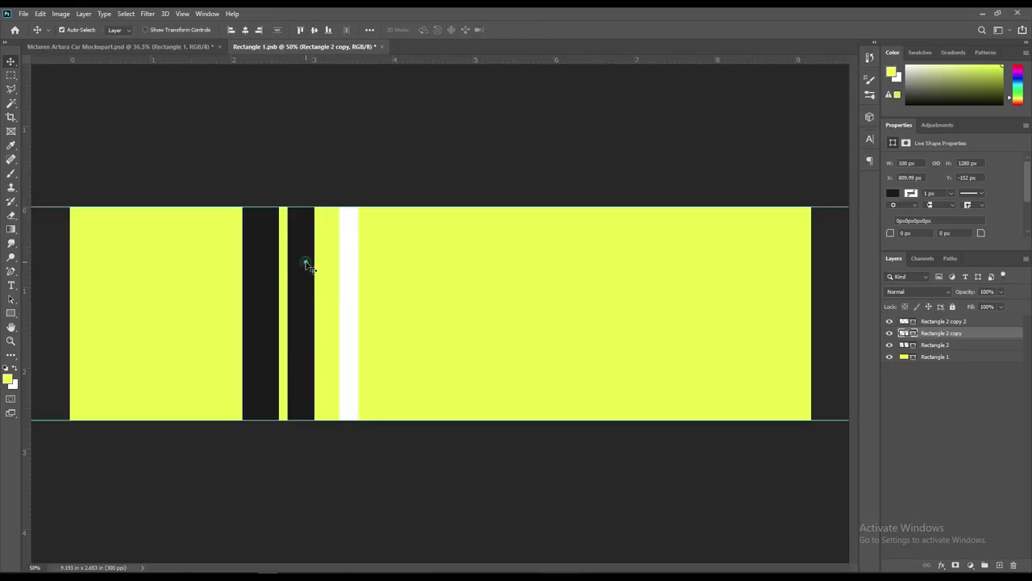
pyautogui.moveTo(350, 265); pyautogui.dragTo(335, 266)
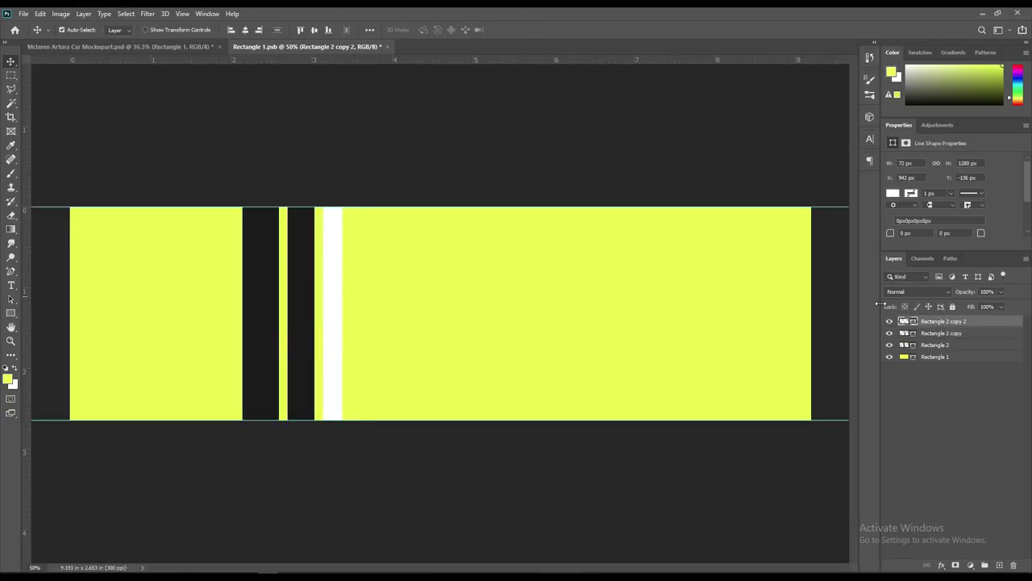
pyautogui.keyDown('shift'); pyautogui.click(936, 345); pyautogui.keyUp('shift')
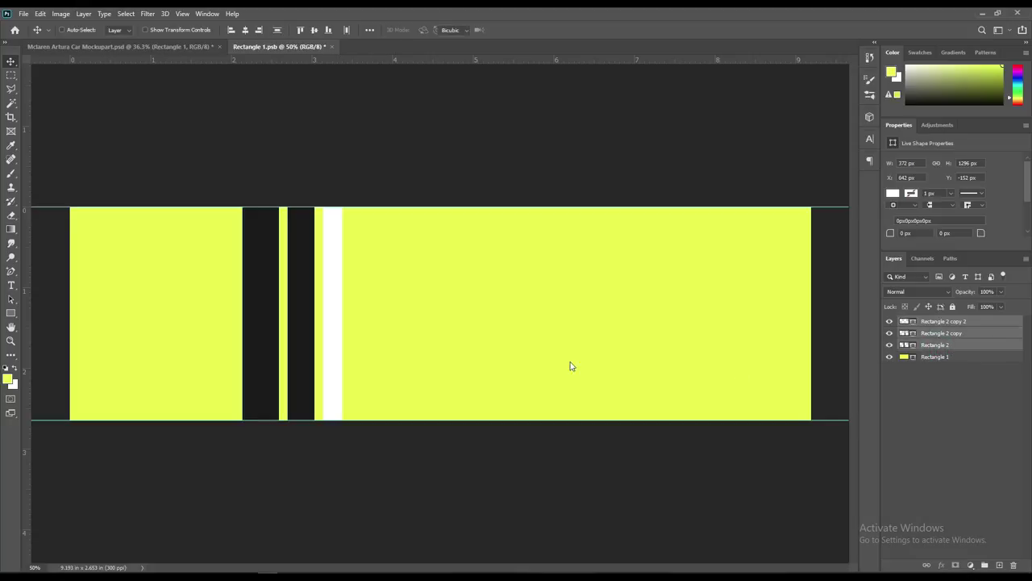
# Step: Stretch the three bars taller and rotate them about -28° into a diagonal slant
pyautogui.hotkey('ctrl', 't')
pyautogui.moveTo(295, 510); pyautogui.dragTo(295, 549)
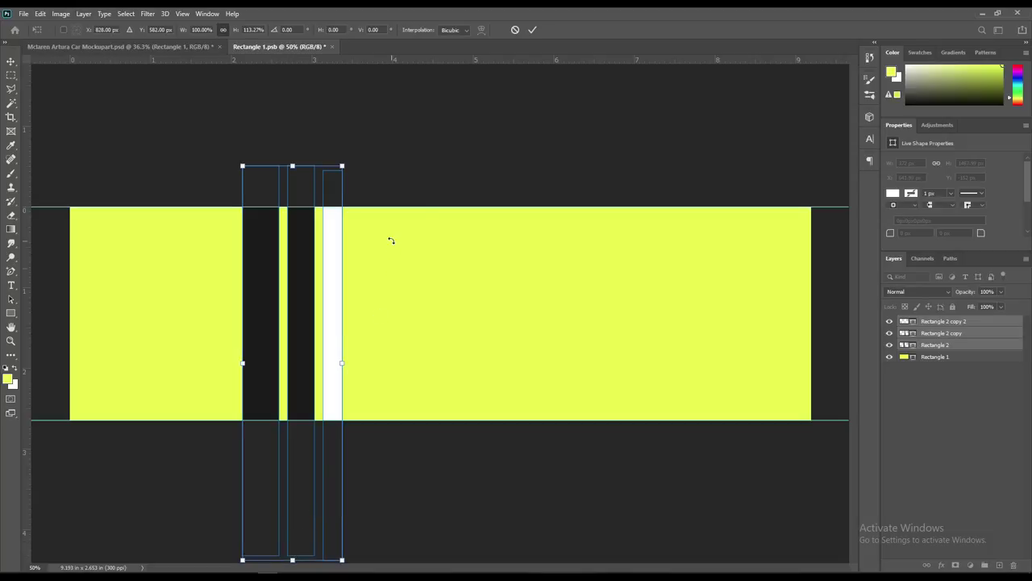
pyautogui.moveTo(392, 237); pyautogui.dragTo(345, 178)
pyautogui.moveTo(328, 463)
pyautogui.mouseDown()
pyautogui.moveTo(326, 411)
pyautogui.moveTo(349, 415)
pyautogui.mouseUp()
pyautogui.click(533, 30)
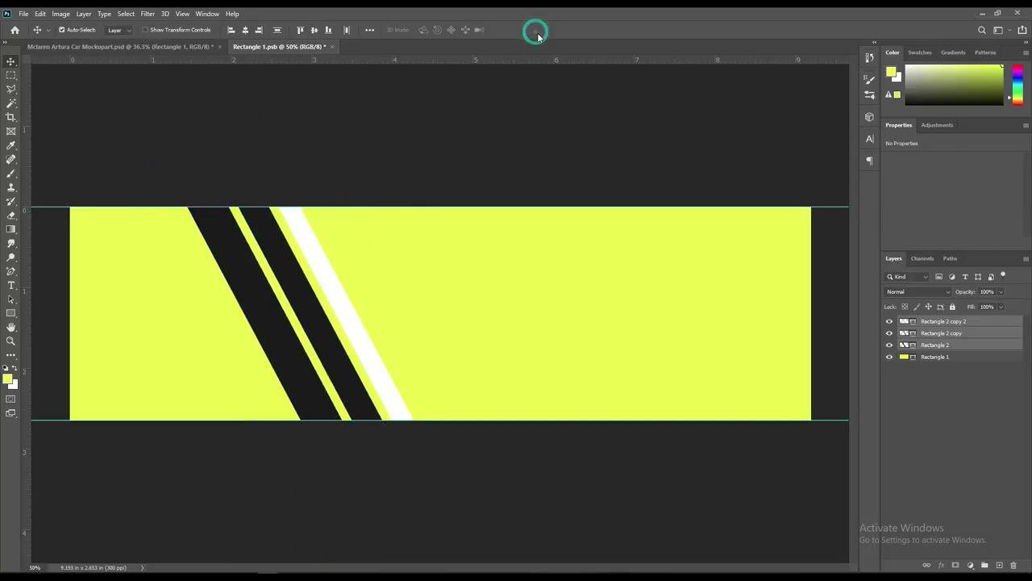
# Step: Save Rectangle 1.psb and view the slanted stripes on the McLaren mockup
pyautogui.click(23, 14)
pyautogui.click(60, 132)
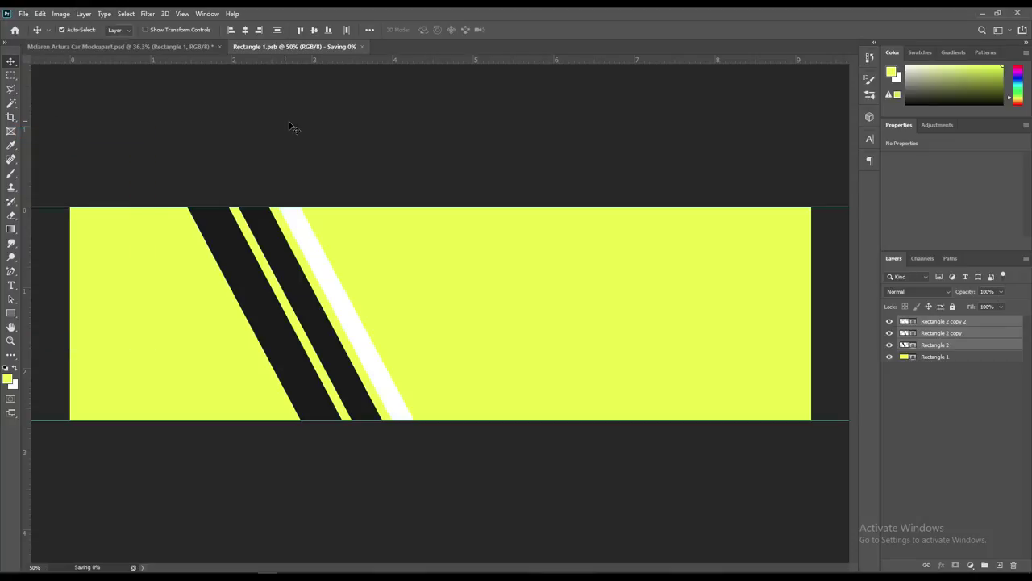
pyautogui.click(169, 46)
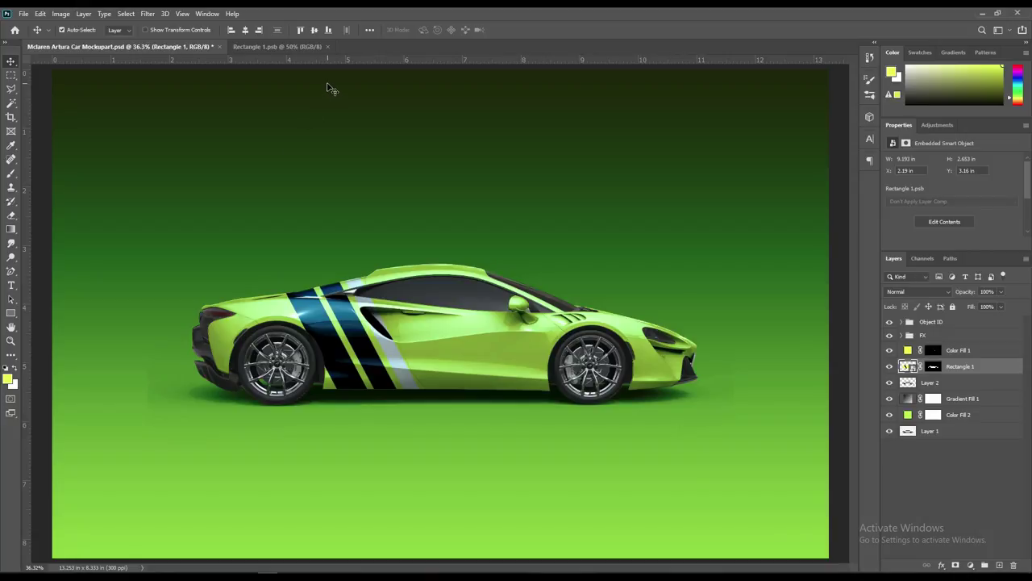
# Step: Move the stripes further left and rotate them another -13°
pyautogui.click(292, 46)
pyautogui.hotkey('ctrl', 't')
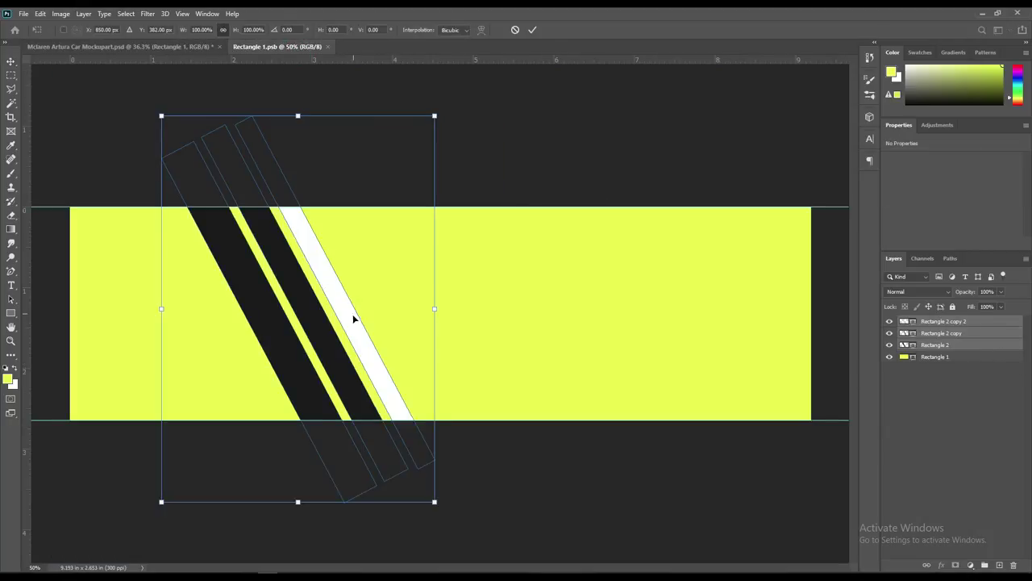
pyautogui.moveTo(353, 317); pyautogui.dragTo(288, 345)
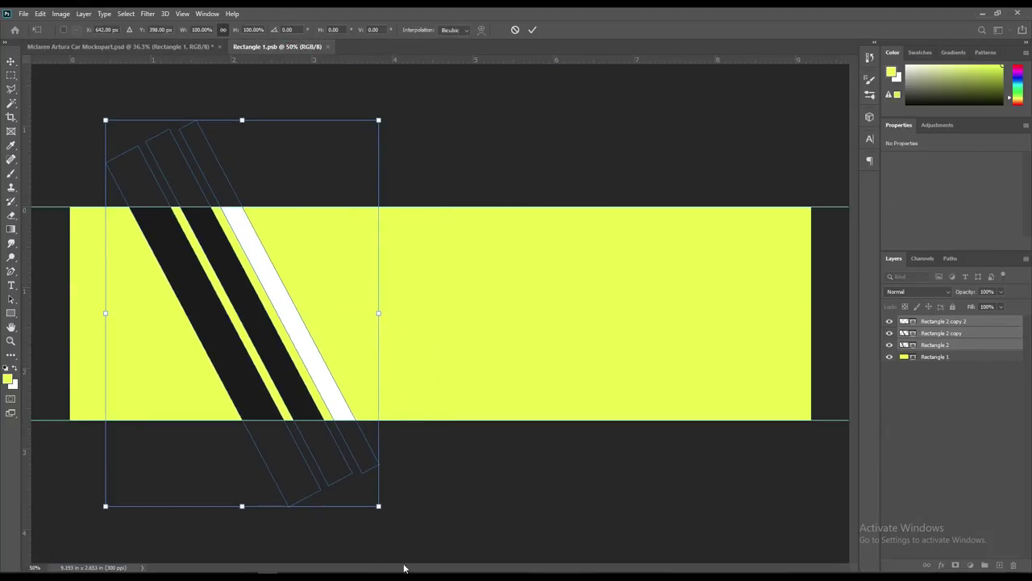
pyautogui.moveTo(417, 521); pyautogui.dragTo(449, 503)
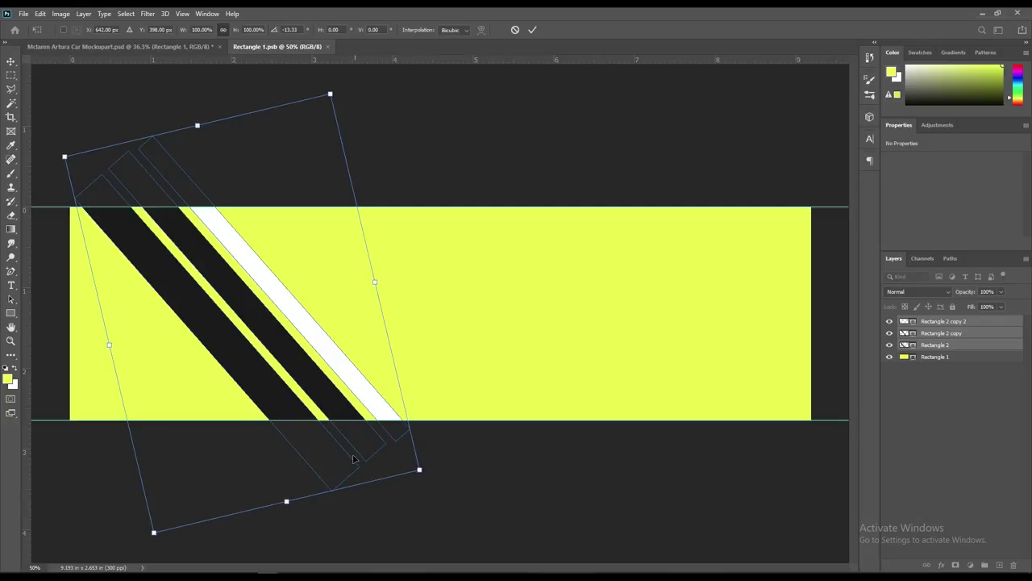
pyautogui.moveTo(353, 459); pyautogui.dragTo(359, 458)
pyautogui.click(532, 30)
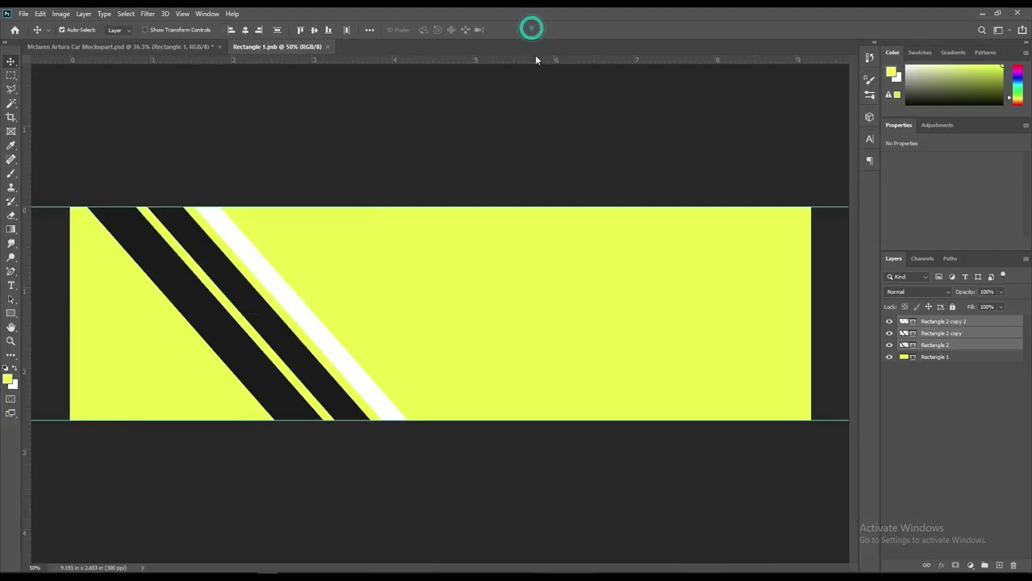
# Step: Recolour Rectangle 2 and its copy to grey 646464
pyautogui.click(228, 344)
pyautogui.click(938, 379)
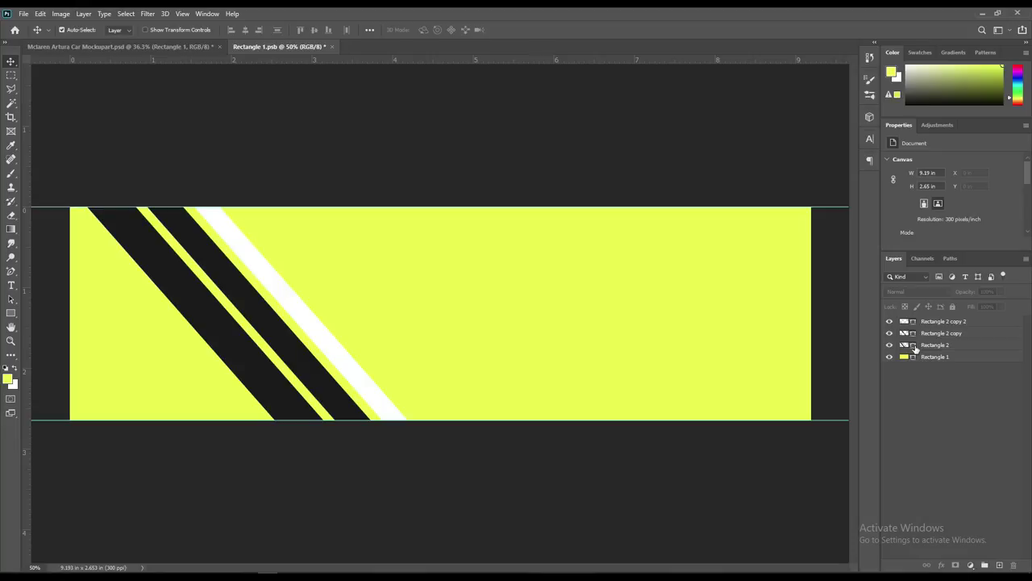
pyautogui.click(916, 345)
pyautogui.doubleClick(915, 345)
pyautogui.moveTo(764, 297); pyautogui.dragTo(736, 284)
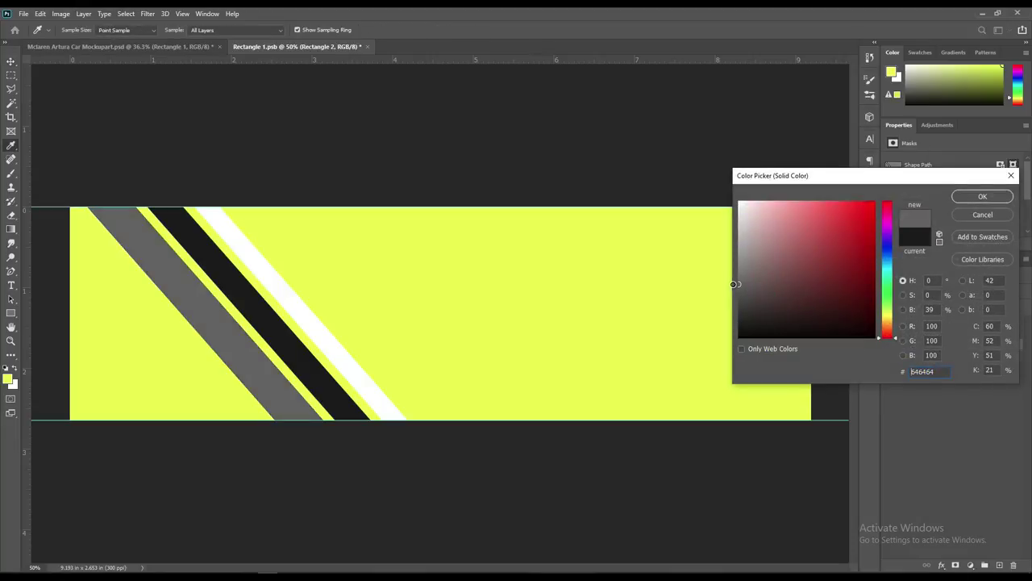
pyautogui.click(982, 197)
pyautogui.doubleClick(915, 333)
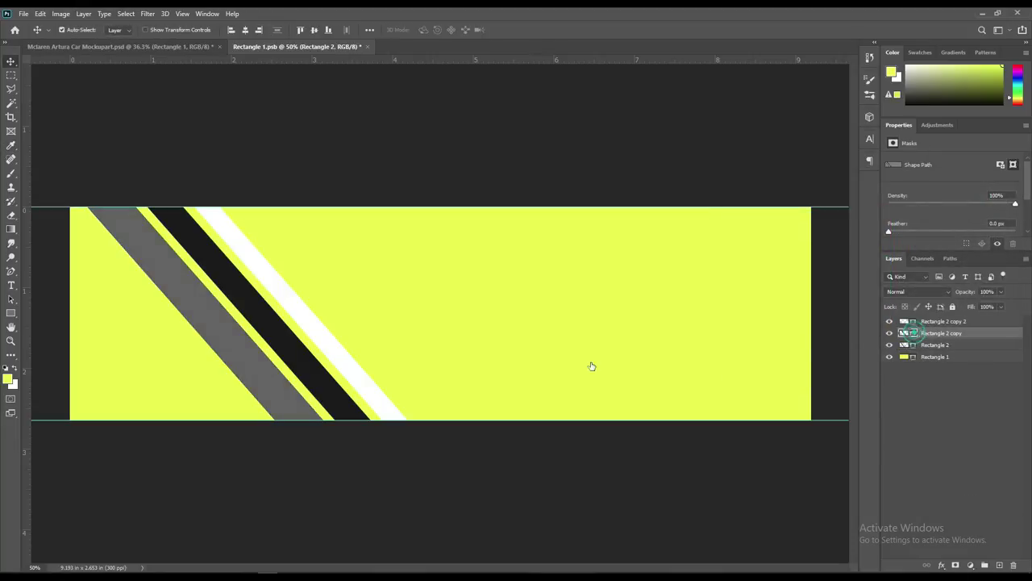
pyautogui.click(269, 363)
pyautogui.click(983, 196)
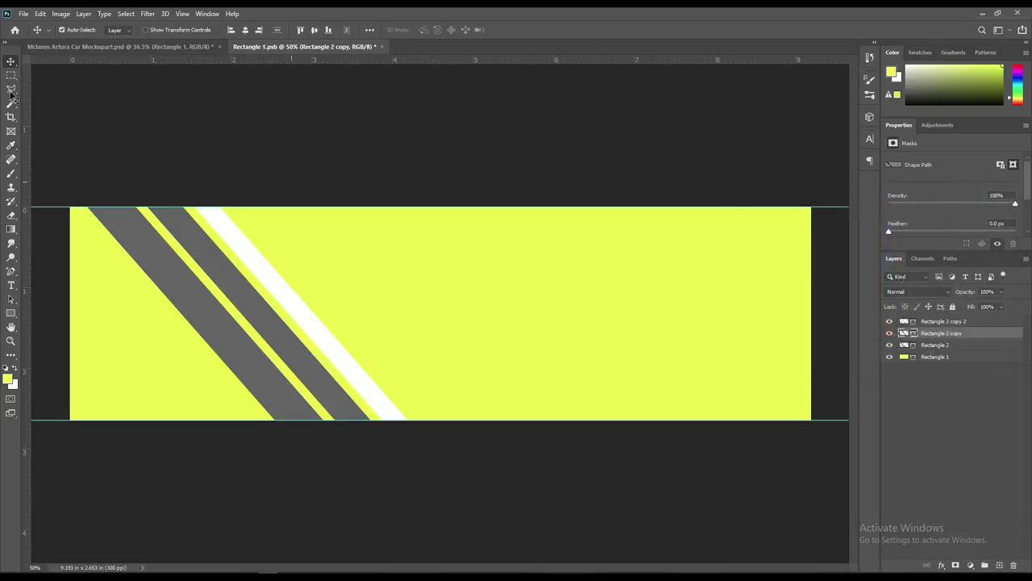
# Step: Save the stripe file and, back in the car mockup, select the FX group
pyautogui.click(23, 13)
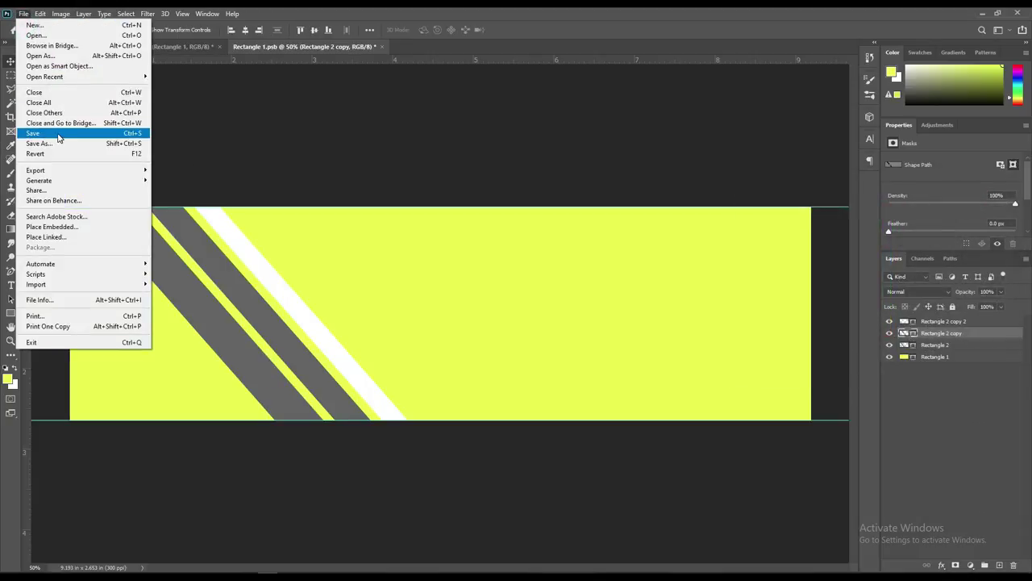
pyautogui.click(57, 135)
pyautogui.click(174, 47)
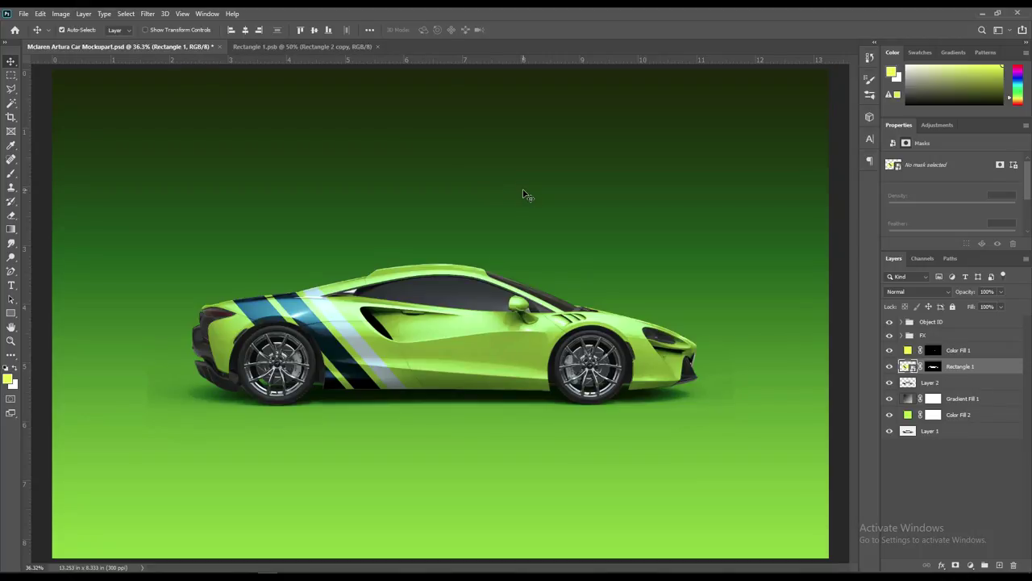
pyautogui.click(946, 478)
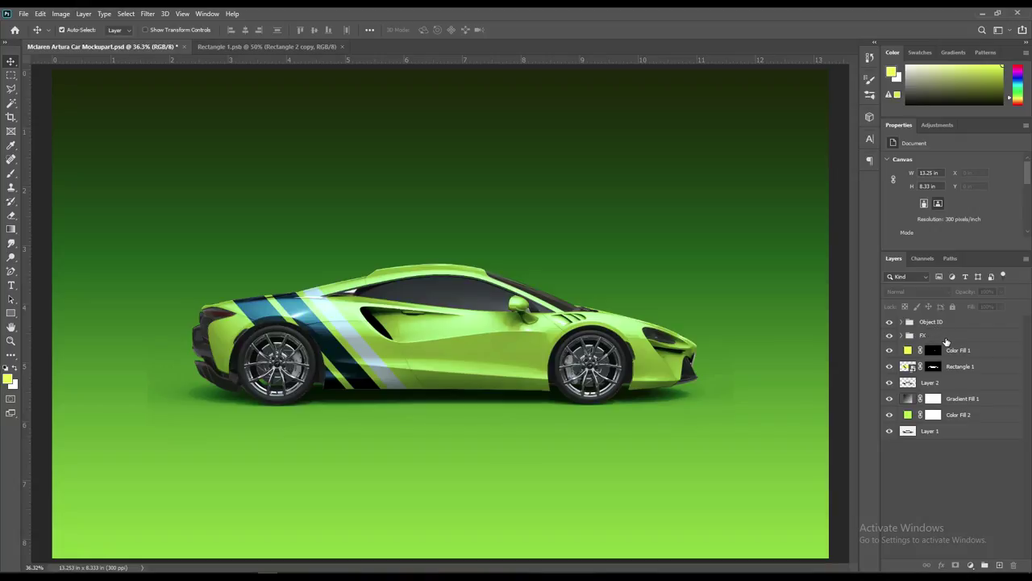
pyautogui.click(945, 337)
# Step: Add a Curves 1 layer above the FX group with a raised midtone and lowered shadow point
pyautogui.click(971, 566)
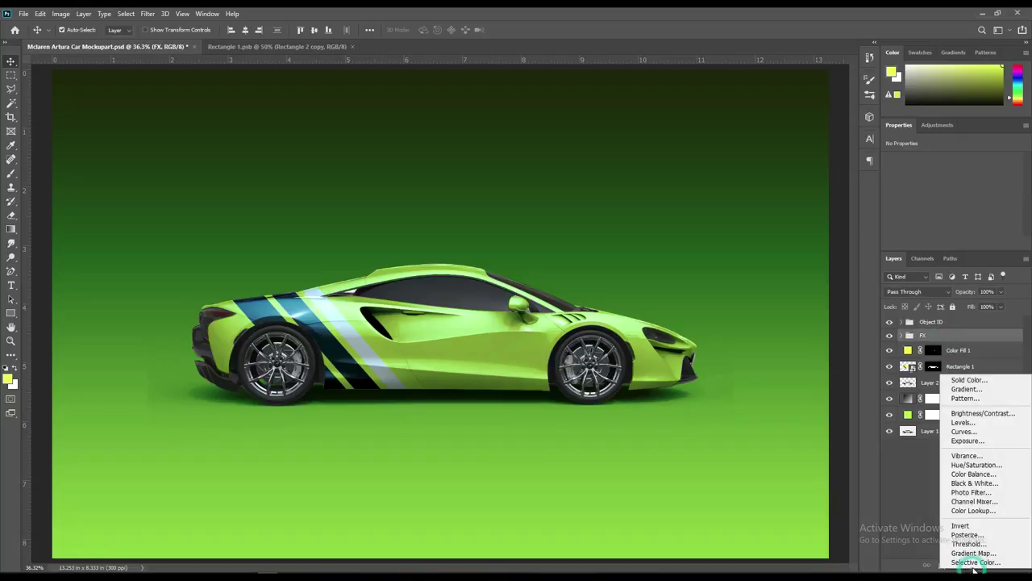
pyautogui.click(980, 434)
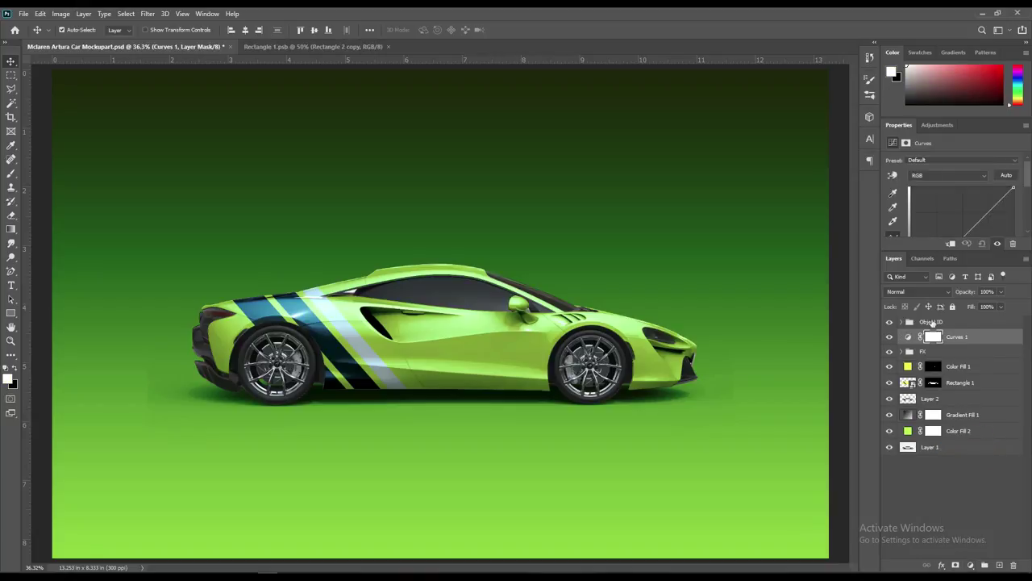
pyautogui.moveTo(973, 253); pyautogui.dragTo(976, 319)
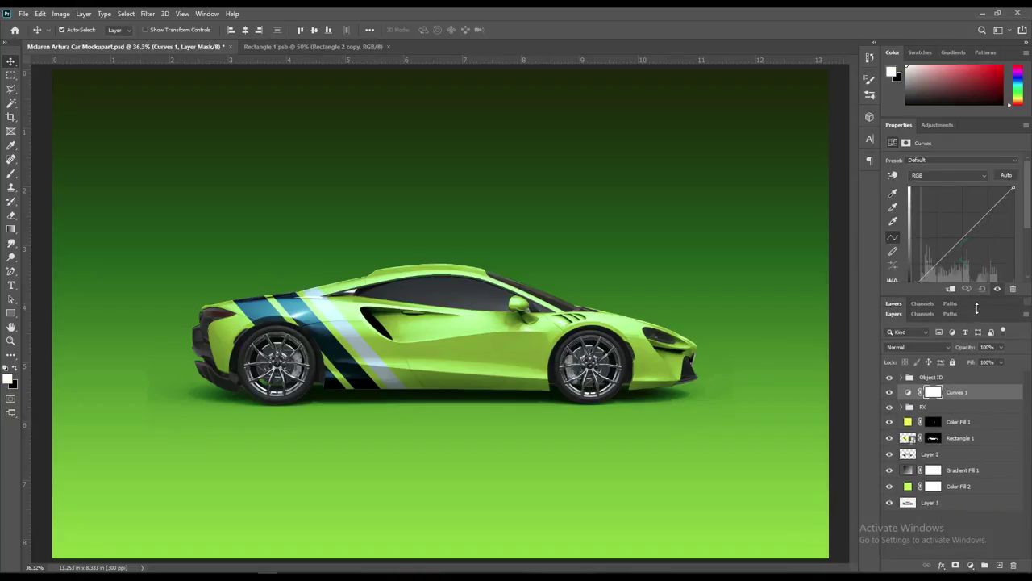
pyautogui.moveTo(980, 221); pyautogui.dragTo(978, 216)
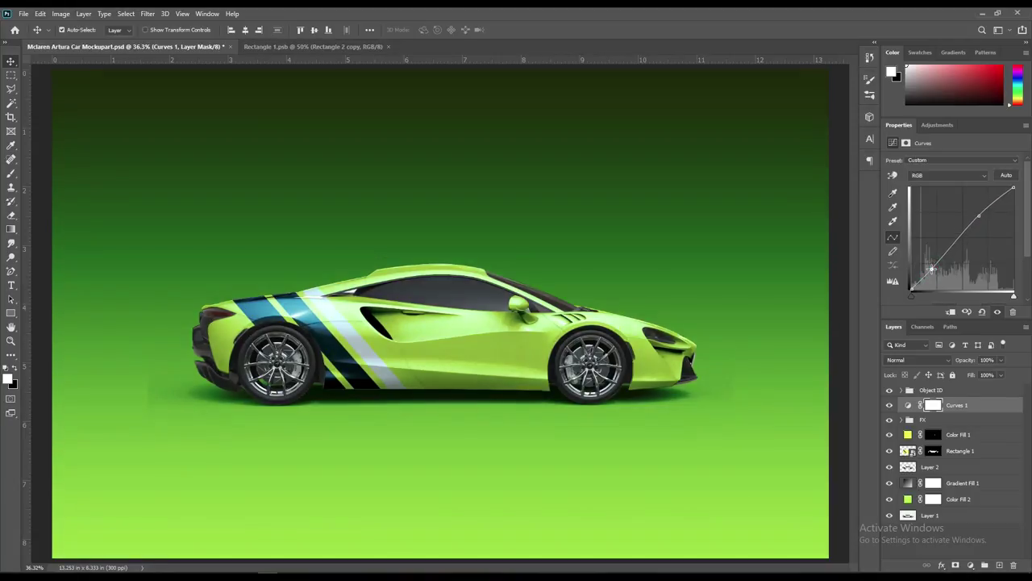
pyautogui.moveTo(929, 267); pyautogui.dragTo(934, 271)
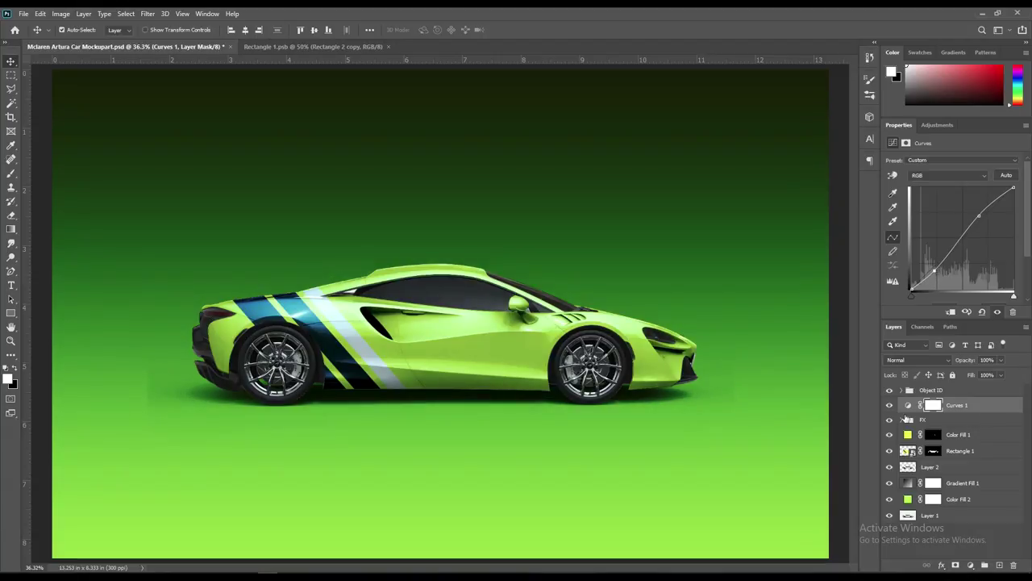
pyautogui.click(970, 421)
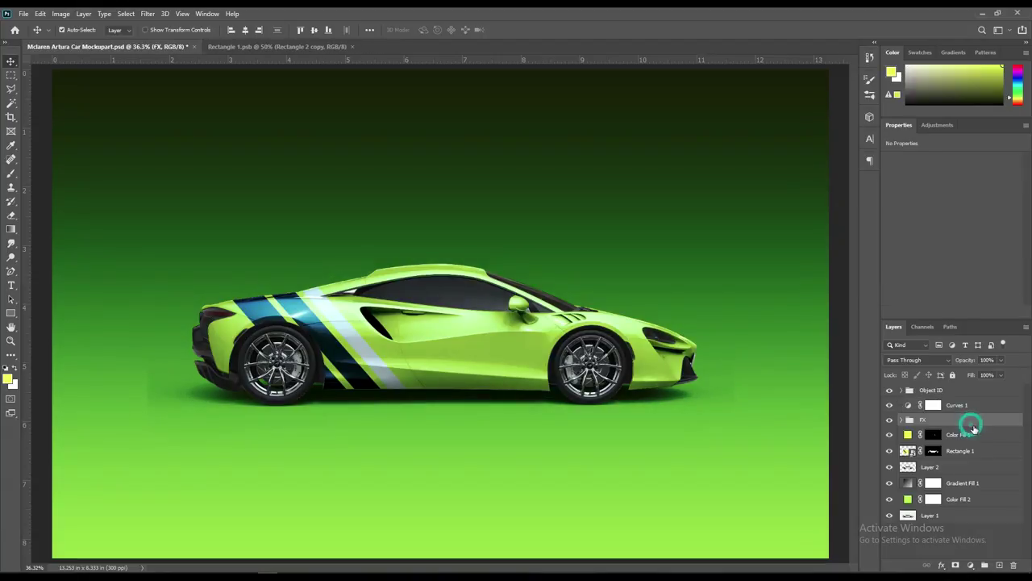
pyautogui.click(911, 533)
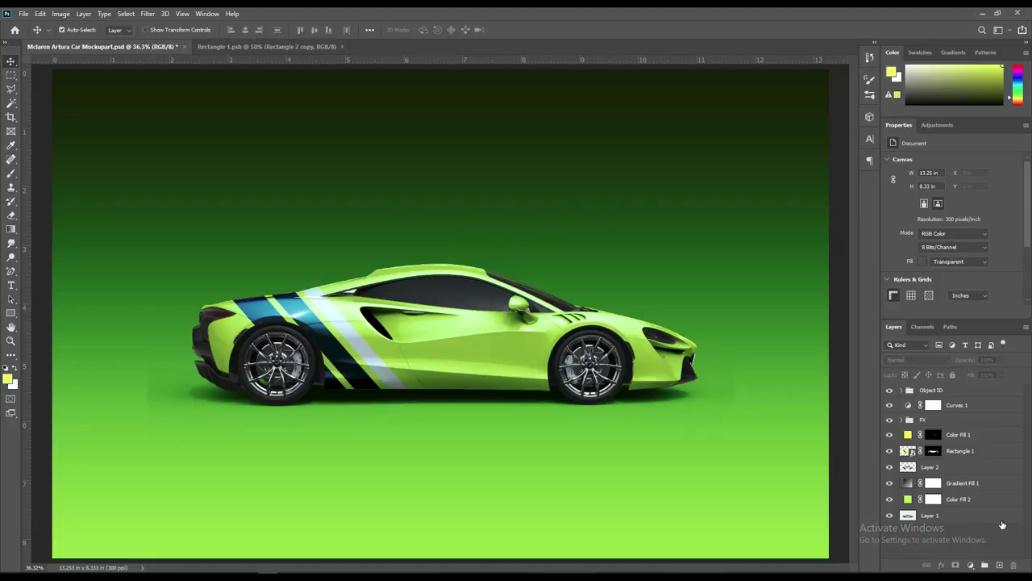